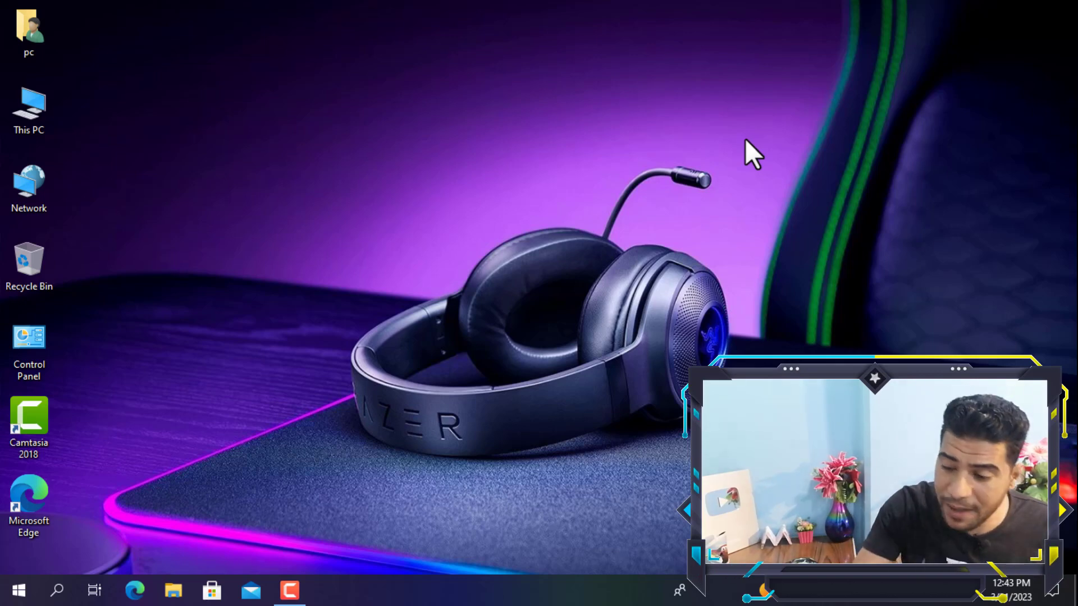
Open the Windows Update settings and check for updates.
left_click(9, 602)
left_click(9, 602)
left_click(9, 602)
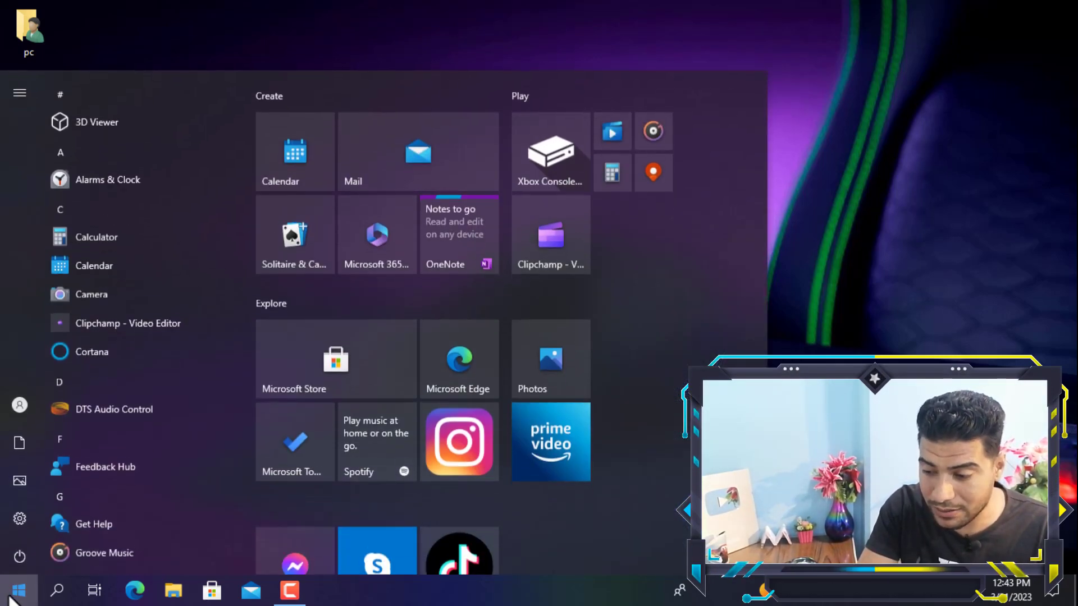
left_click(18, 516)
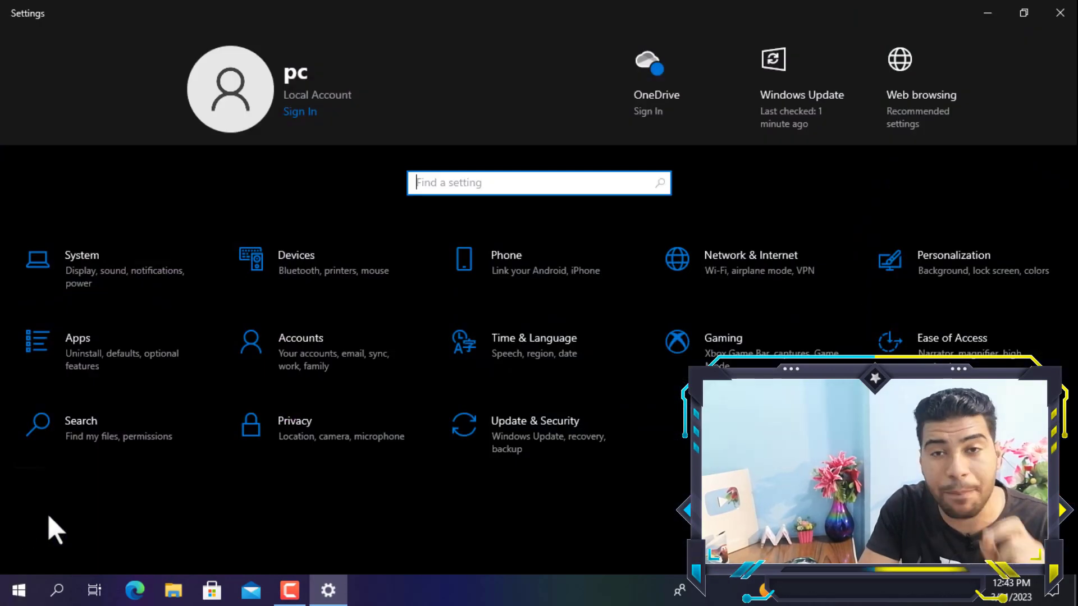
left_click(519, 438)
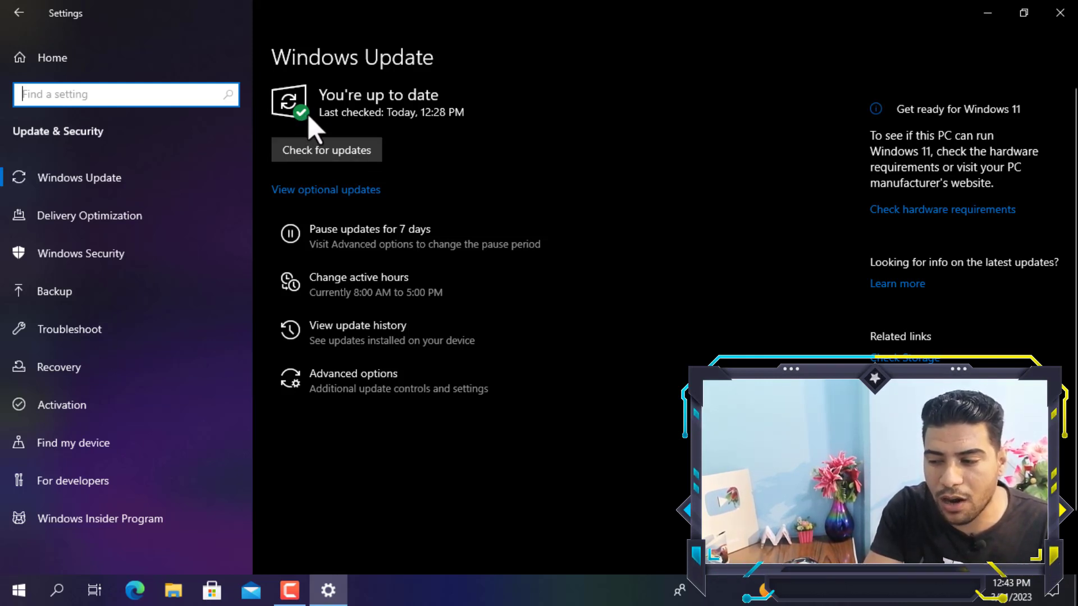
left_click(333, 158)
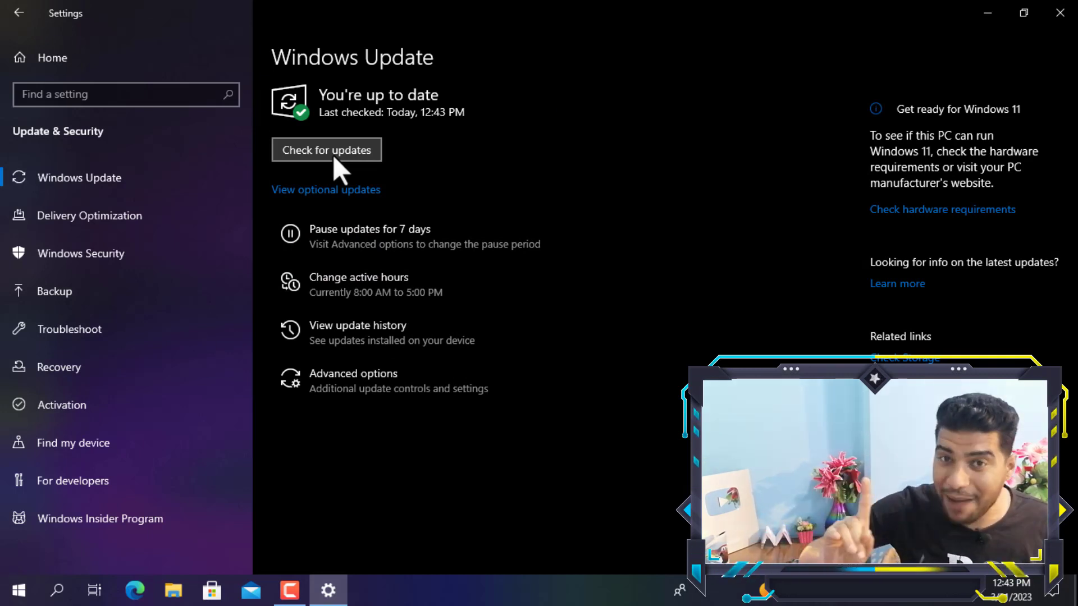
left_click(334, 157)
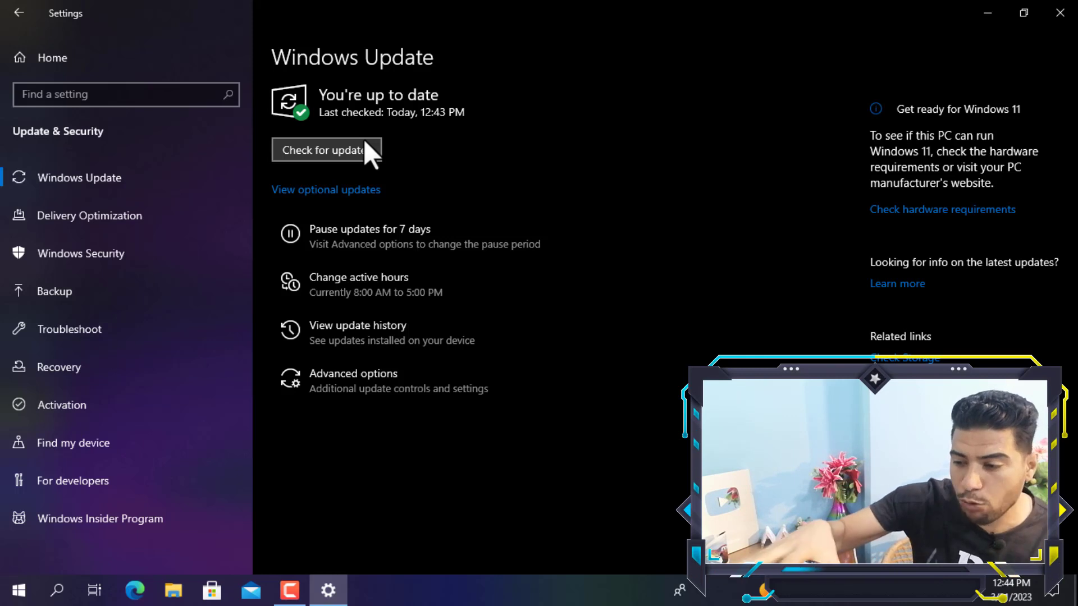
Turn off Allow downloads from other PCs in the Delivery Optimization settings.
left_click(115, 213)
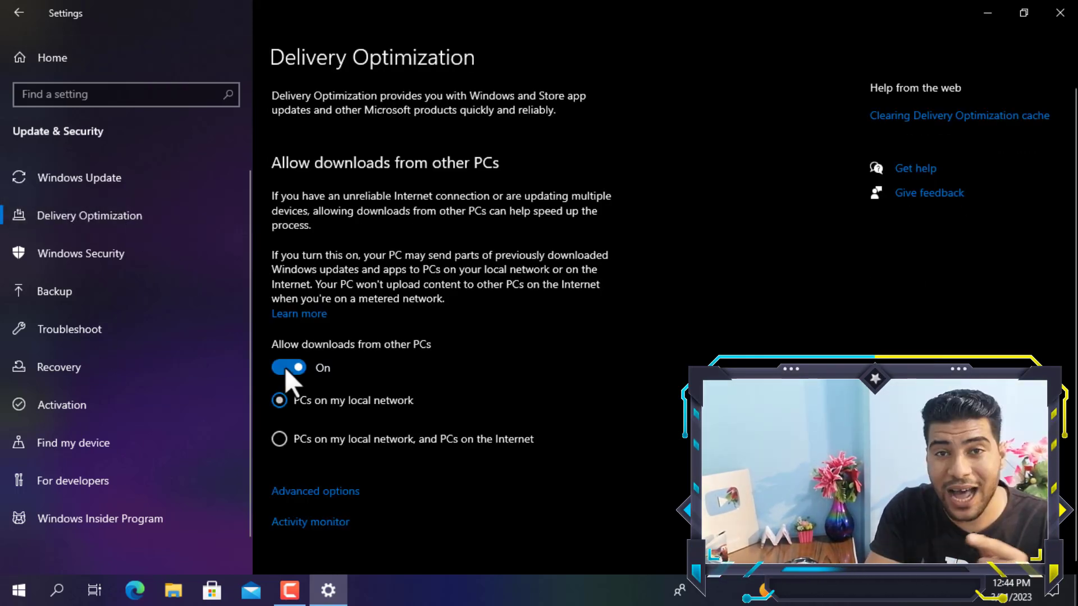
left_click(281, 367)
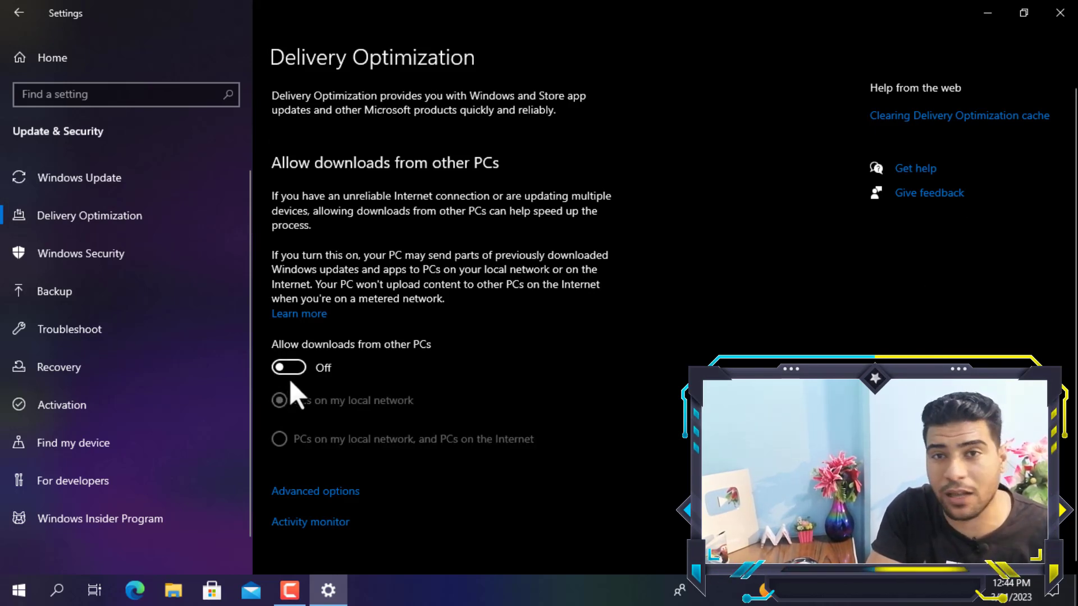
Filter the installed apps list by "sk" and uninstall Skype.
left_click(69, 60)
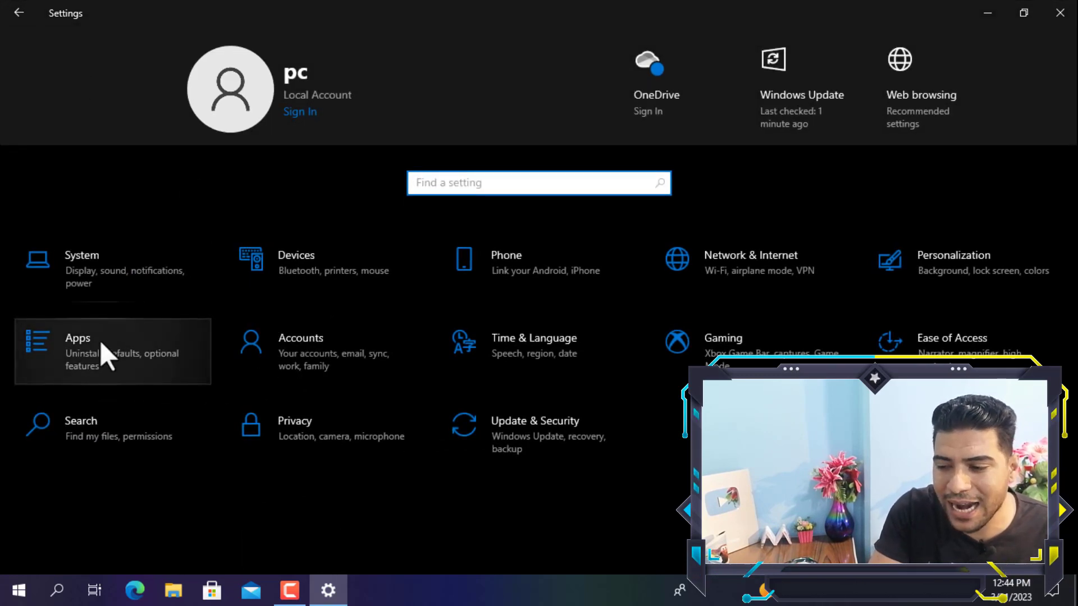
left_click(100, 340)
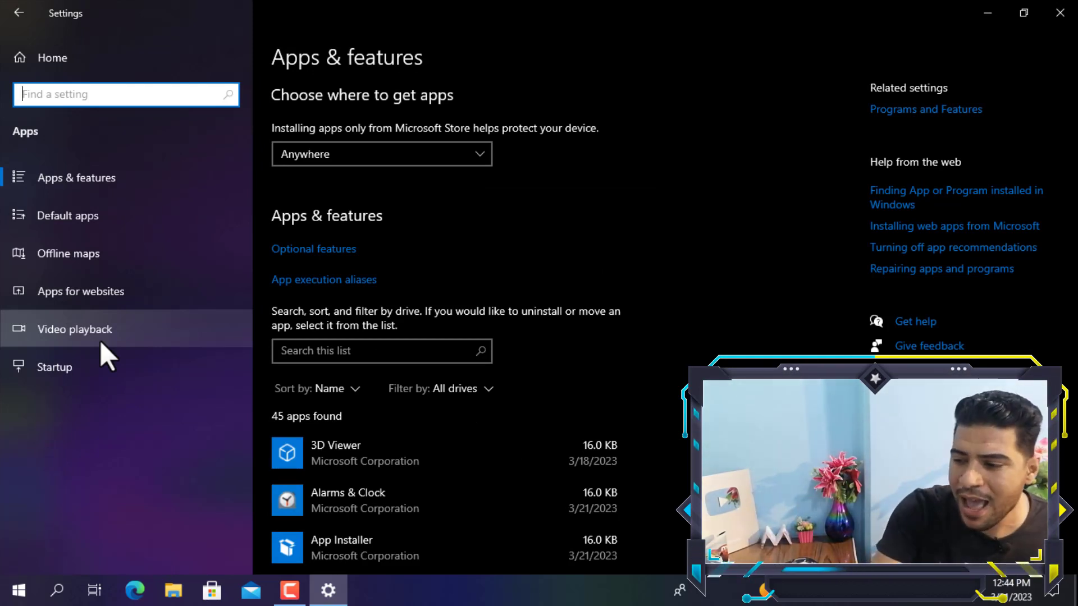
left_click(397, 349)
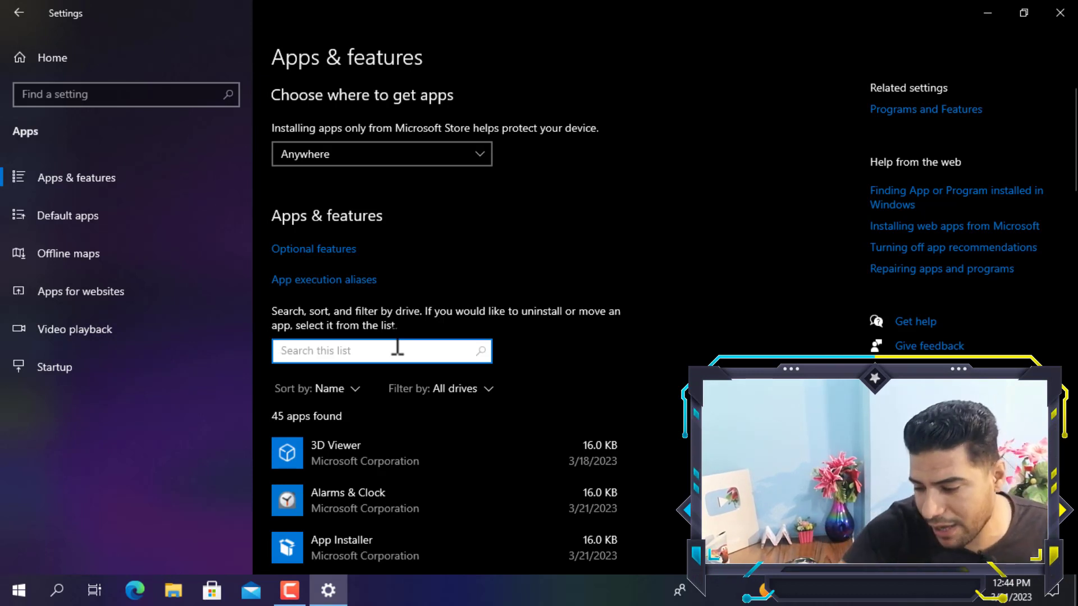
type("sk")
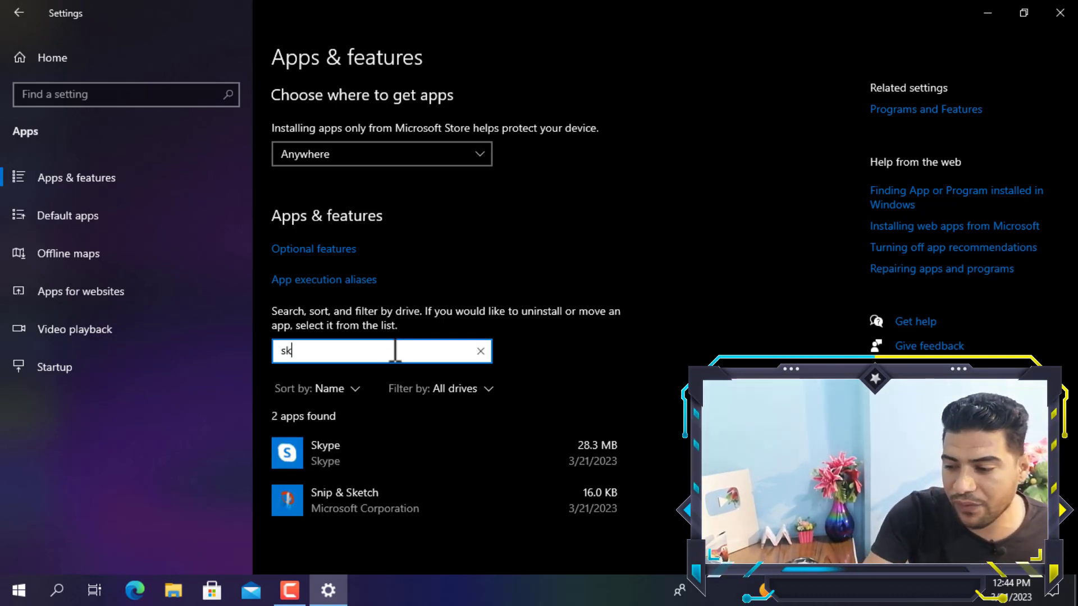
left_click(402, 447)
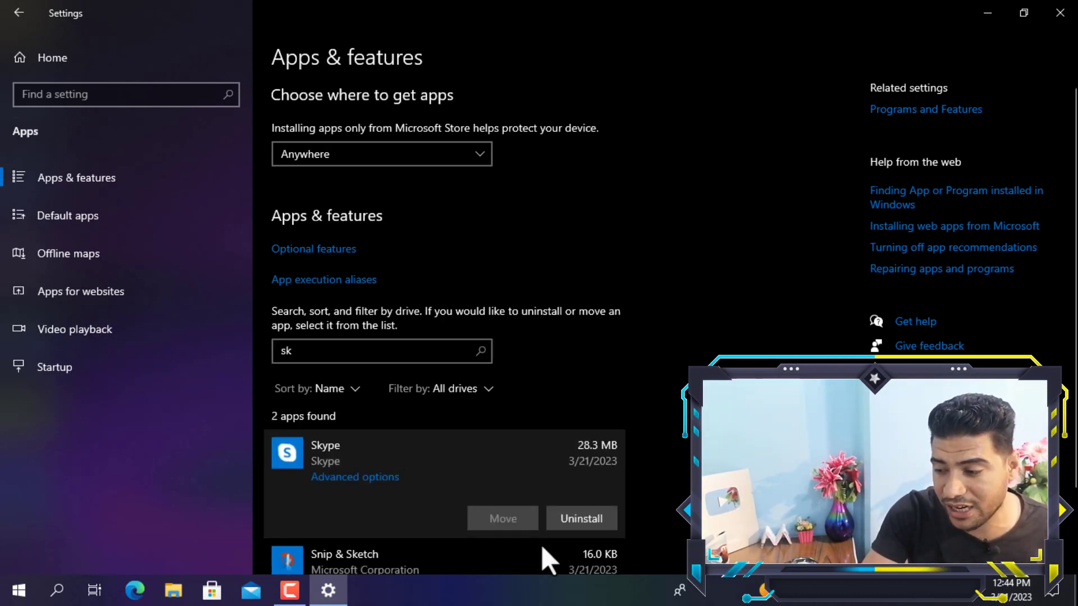
left_click(568, 518)
left_click(651, 481)
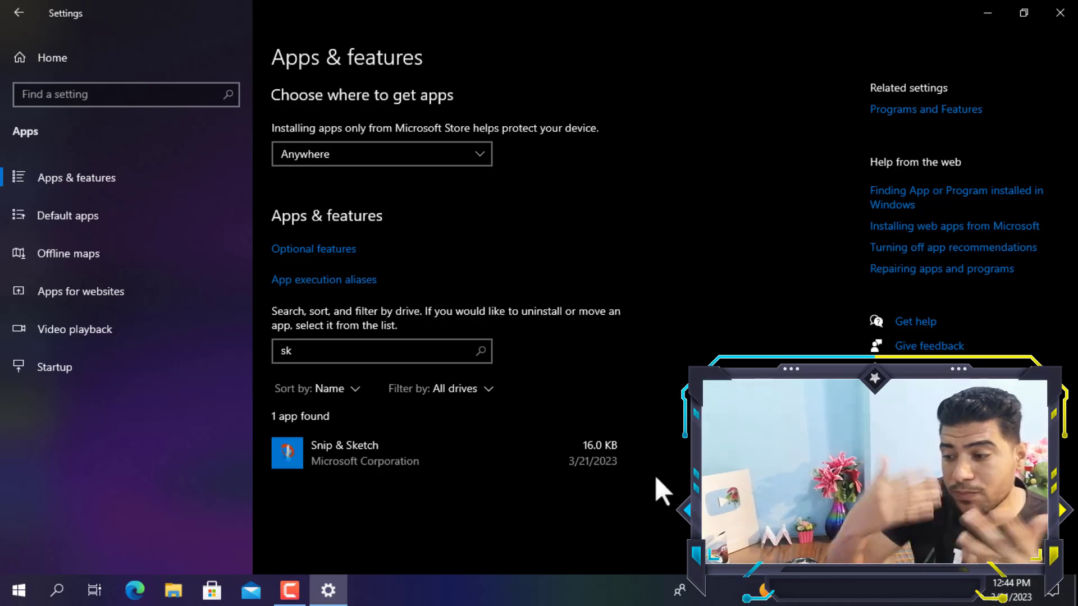
Replace the app list filter with "one" and uninstall Microsoft OneDrive.
left_click(367, 350)
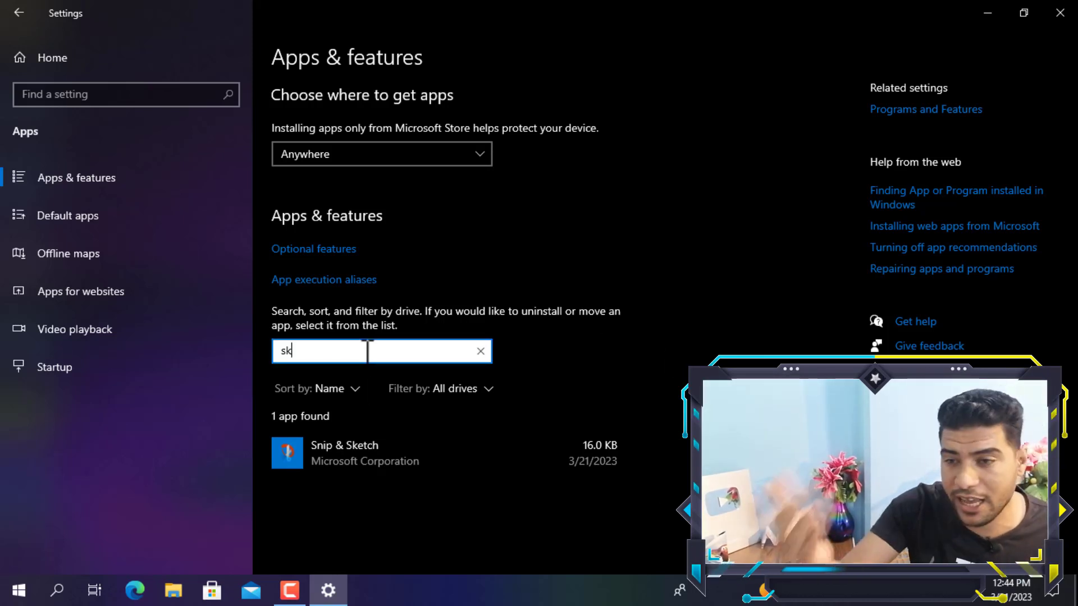
key("BackSpace")
key("BackSpace")
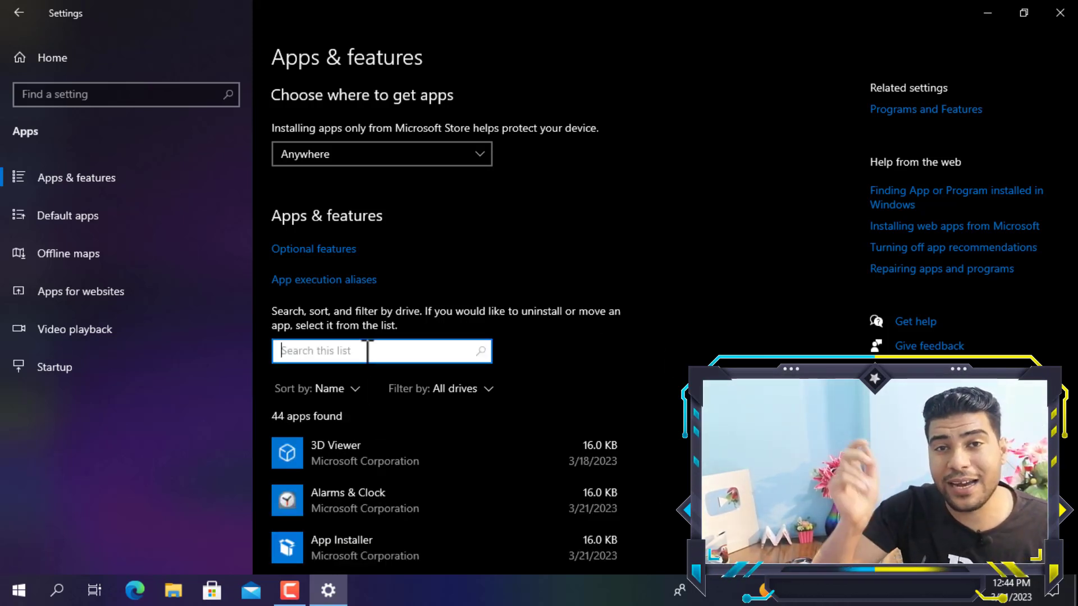
type("o")
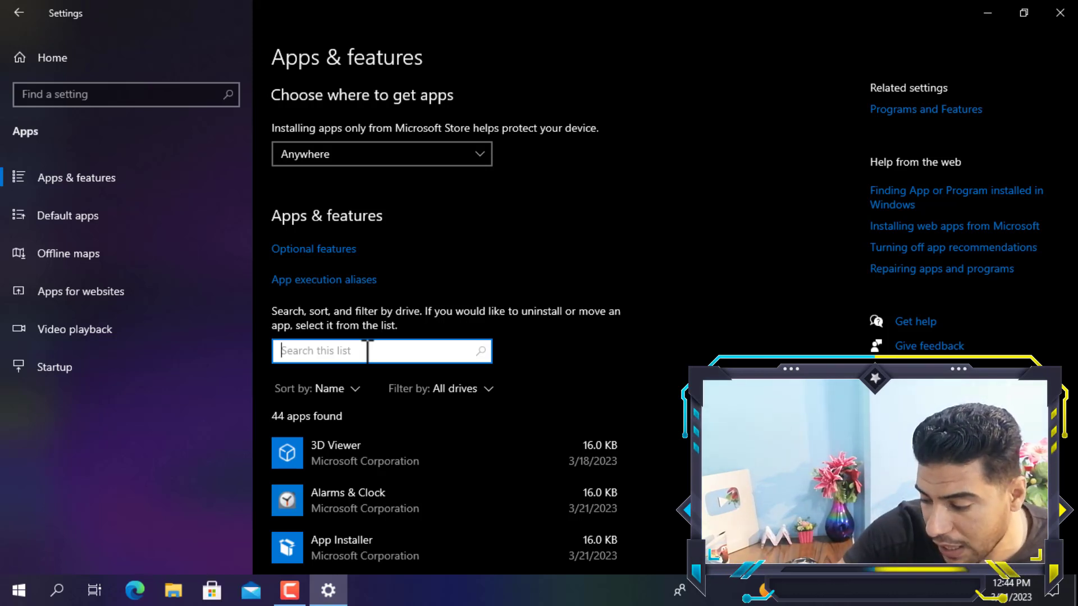
type("ne")
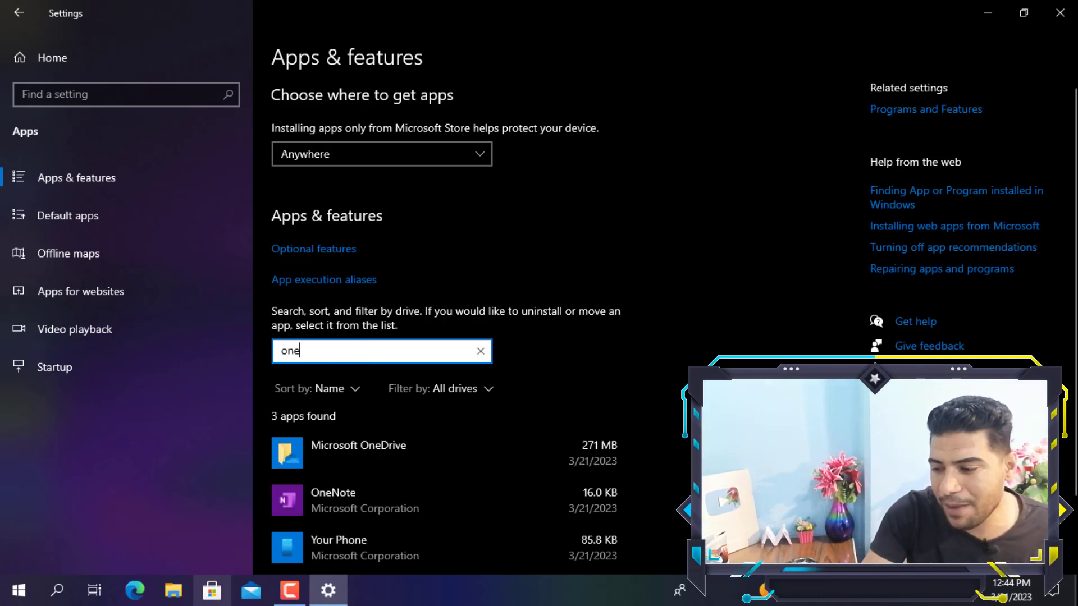
left_click(355, 450)
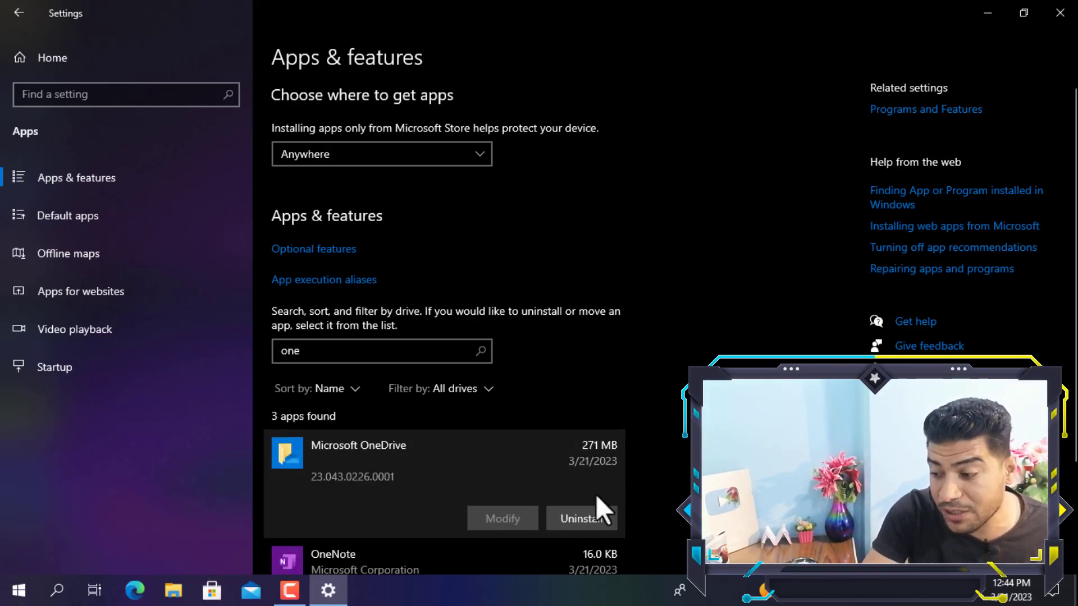
left_click(601, 516)
left_click(646, 480)
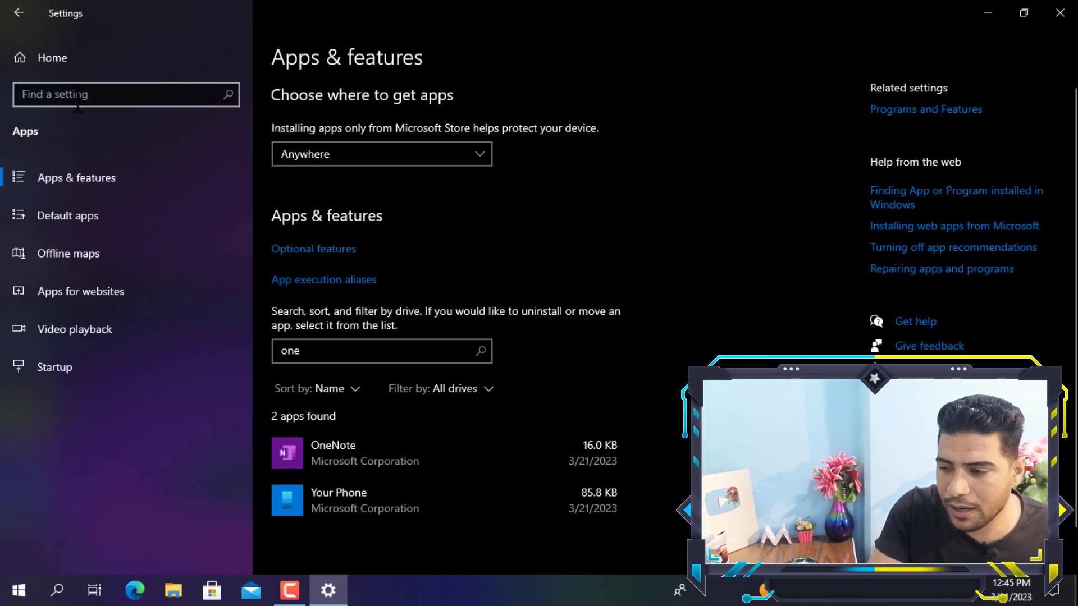
Reload the full list of installed apps from the settings home and uninstall Solitaire & Casual Games.
left_click(65, 66)
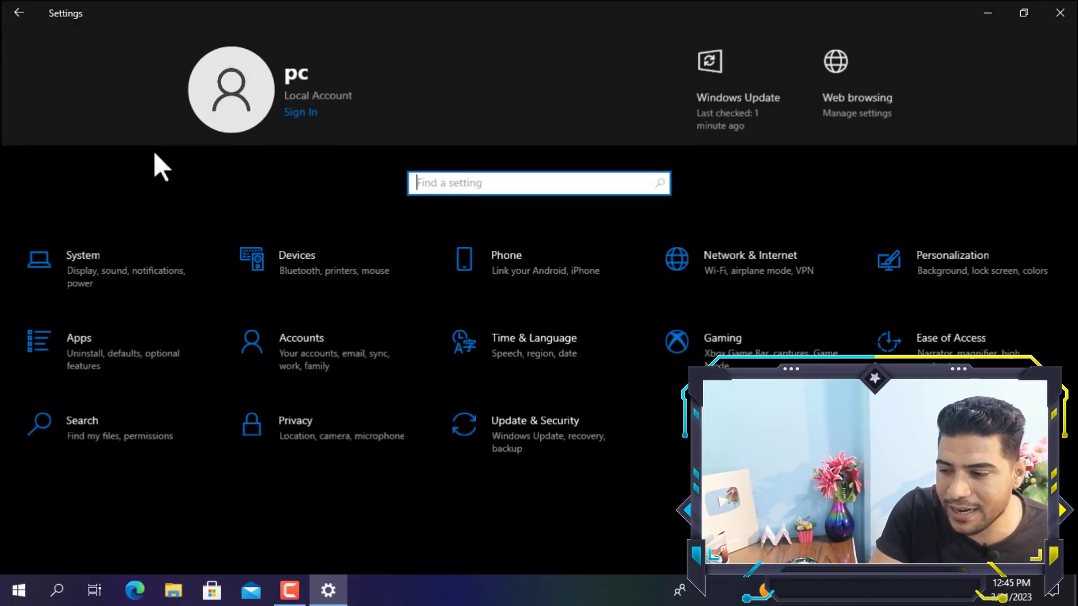
left_click(131, 352)
scroll(449, 421, "down", 5)
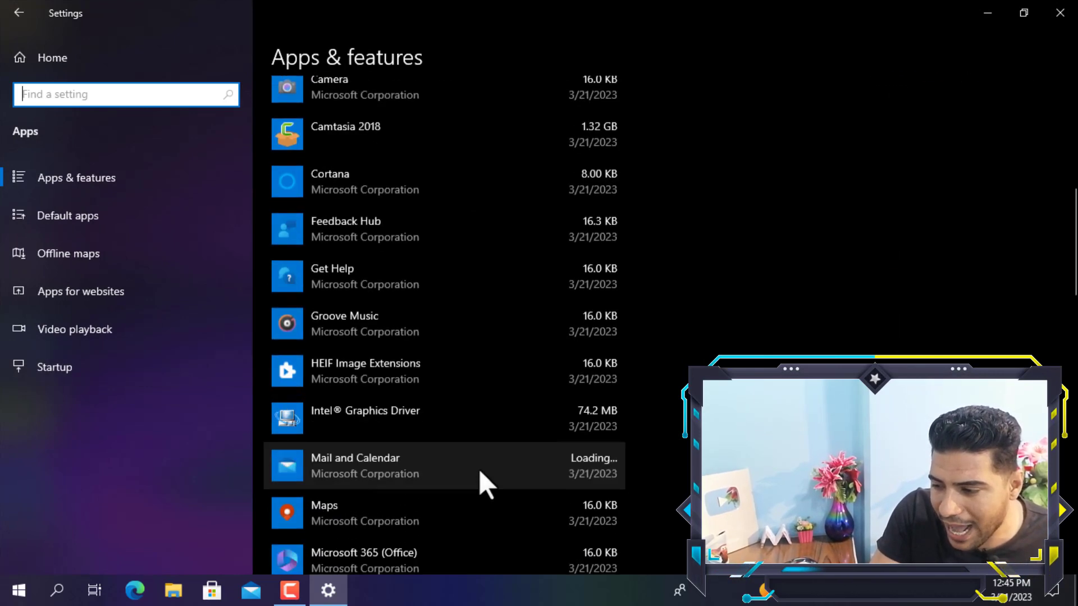
scroll(467, 393, "up", 4)
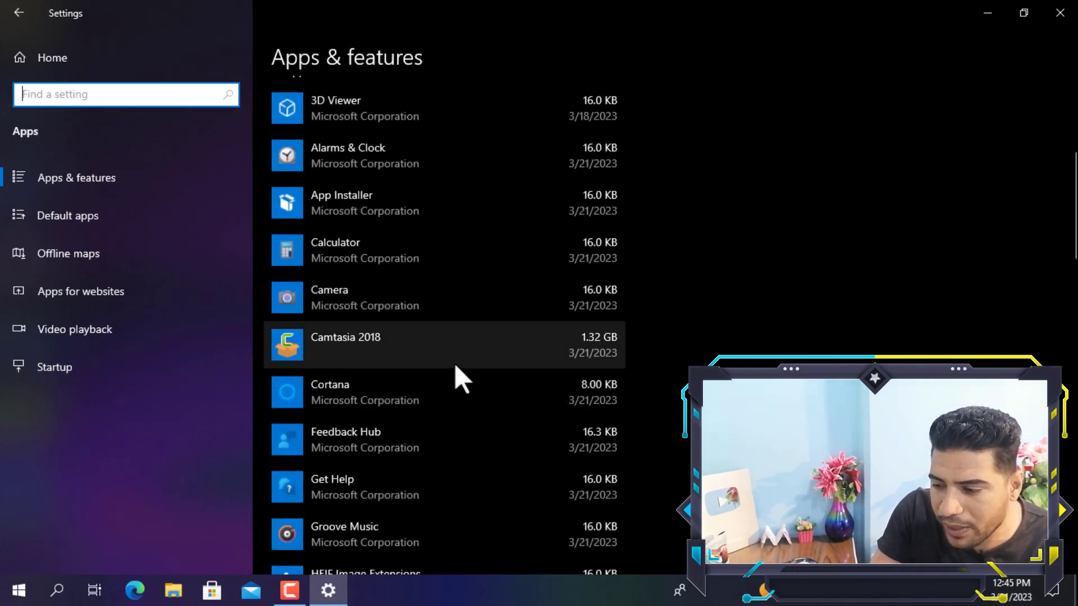
scroll(454, 362, "up", 2)
scroll(453, 359, "down", 10)
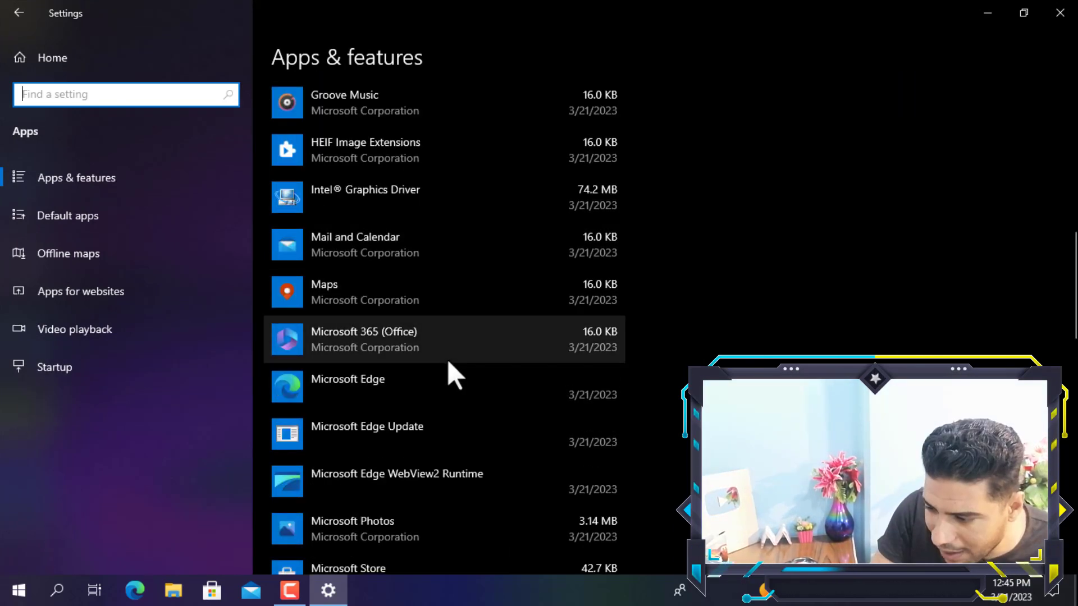
scroll(448, 362, "down", 10)
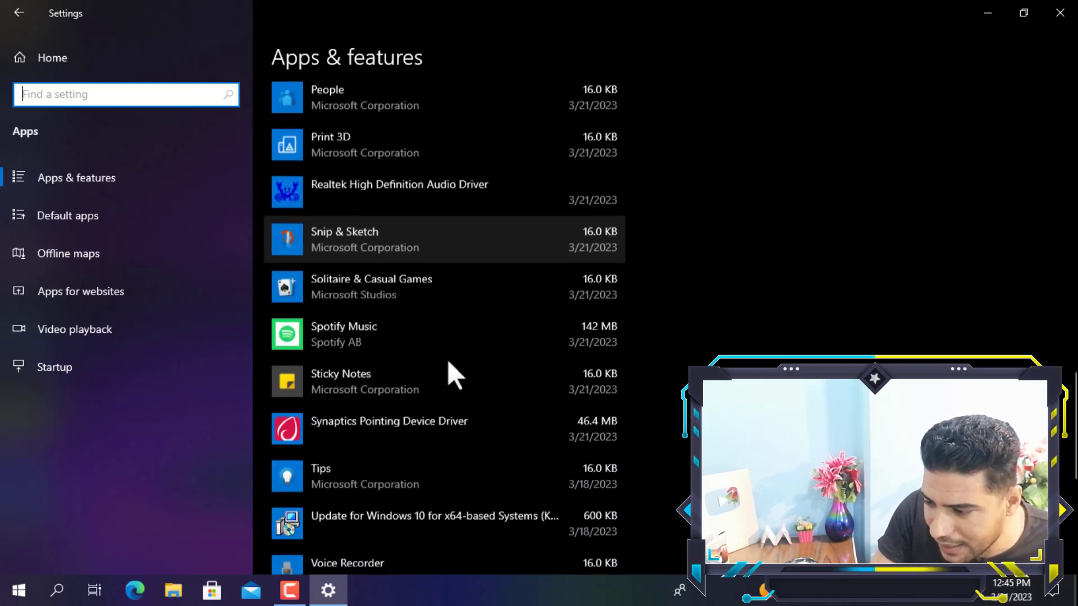
left_click(444, 285)
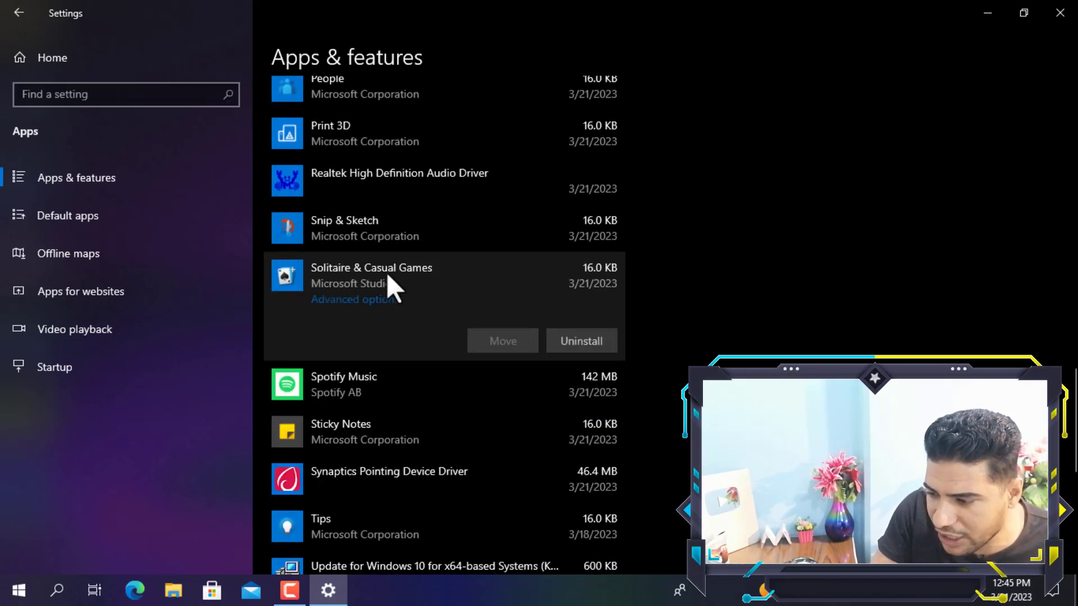
left_click(587, 342)
left_click(665, 307)
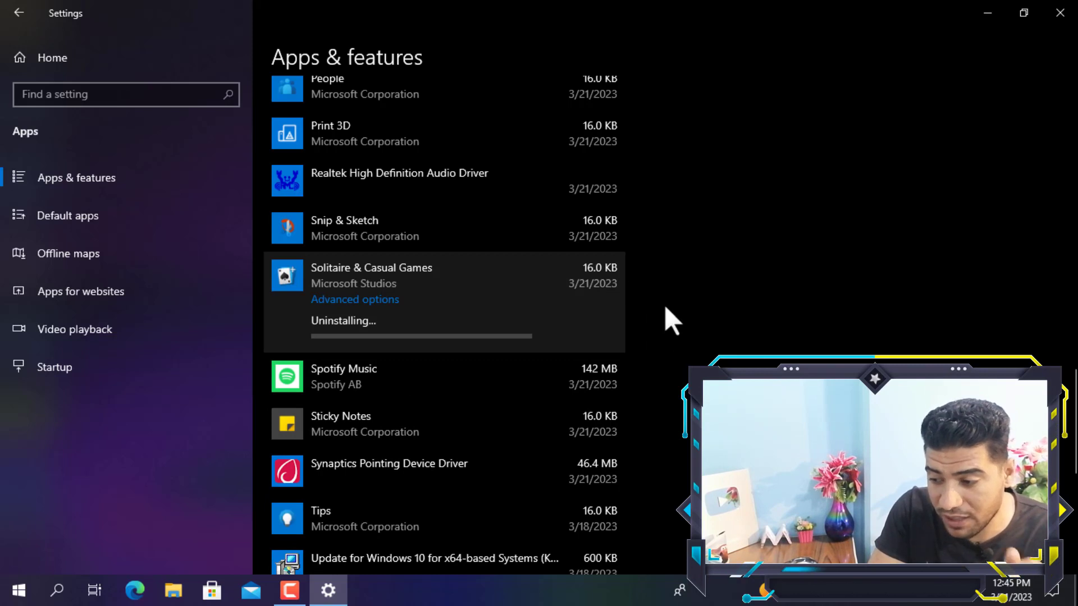
Uninstall Spotify Music from the installed apps list.
left_click(333, 332)
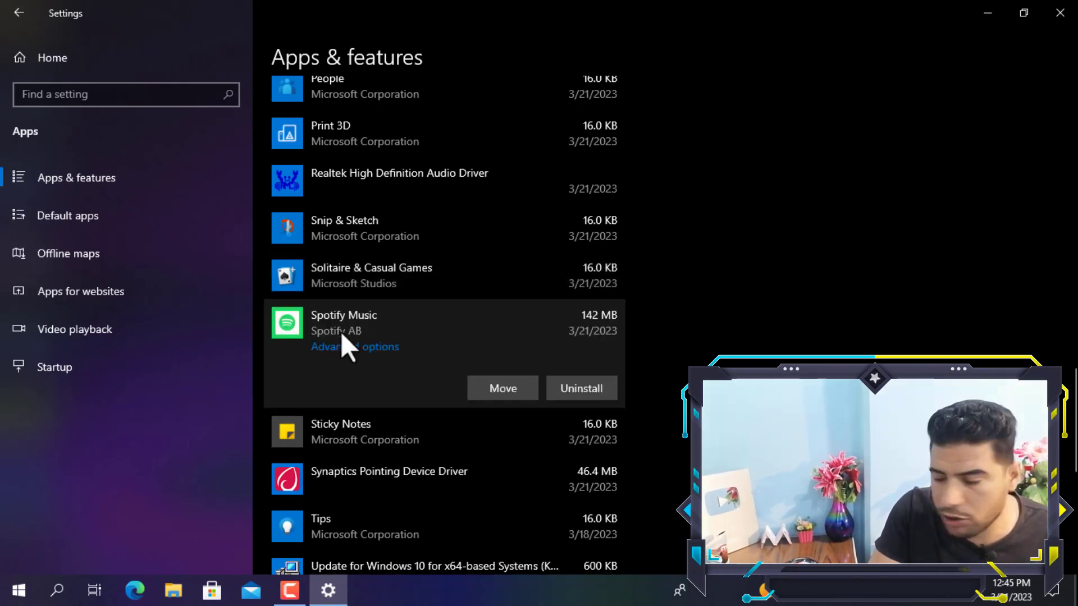
left_click(562, 340)
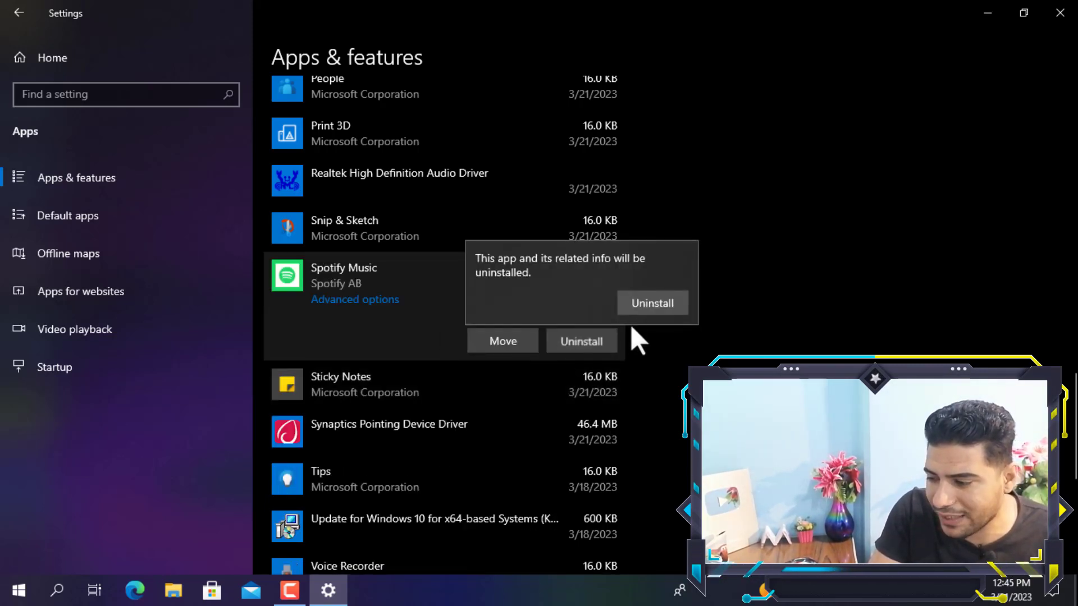
left_click(638, 308)
Uninstall Xbox Live, near the end of the installed apps list.
scroll(535, 312, "down", 5)
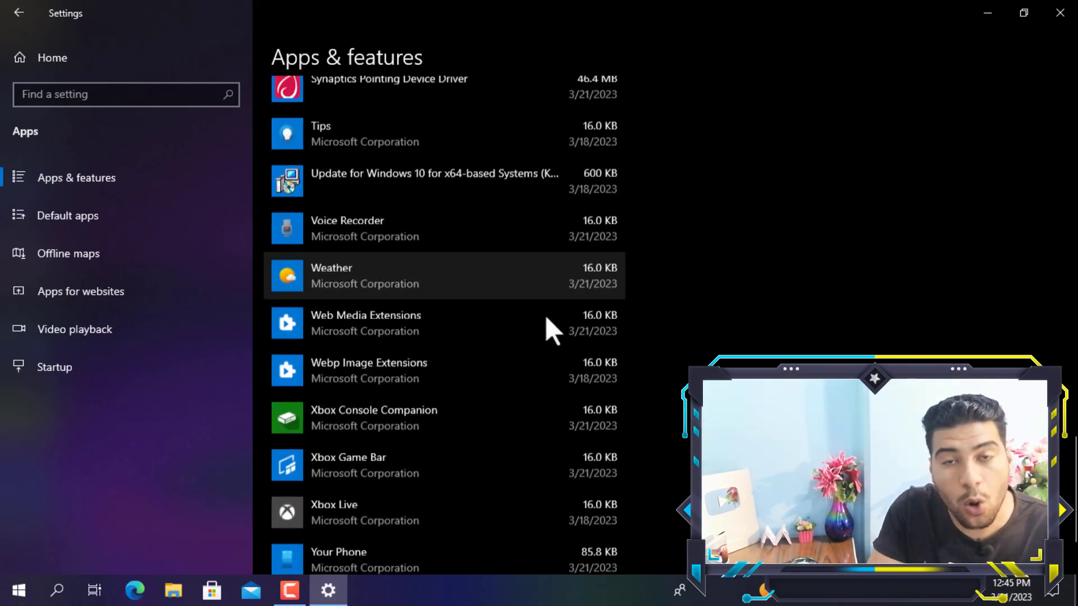
scroll(545, 314, "down", 2)
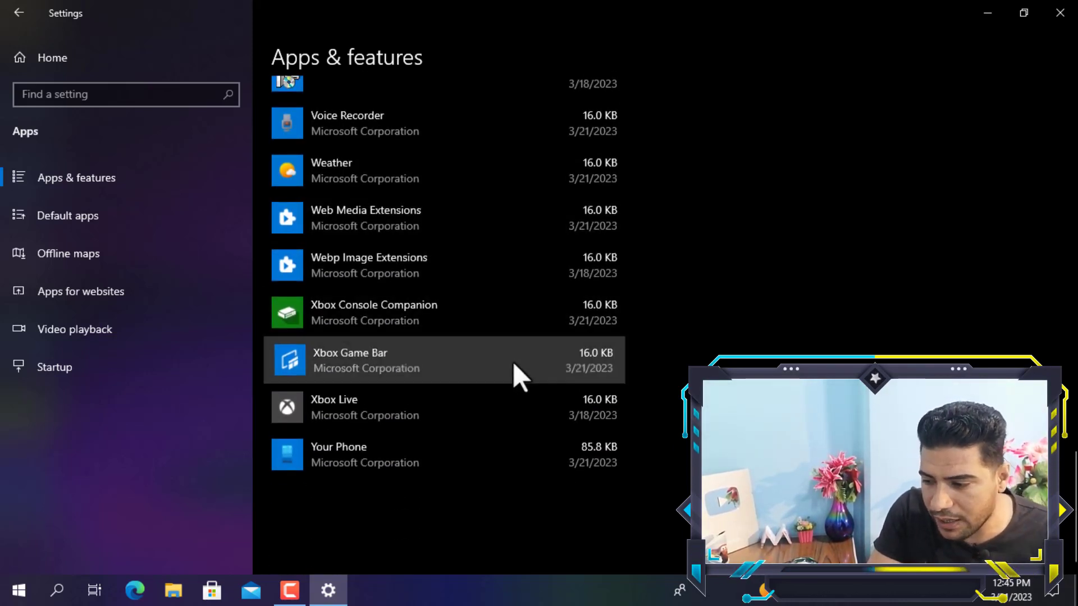
left_click(512, 364)
left_click(436, 479)
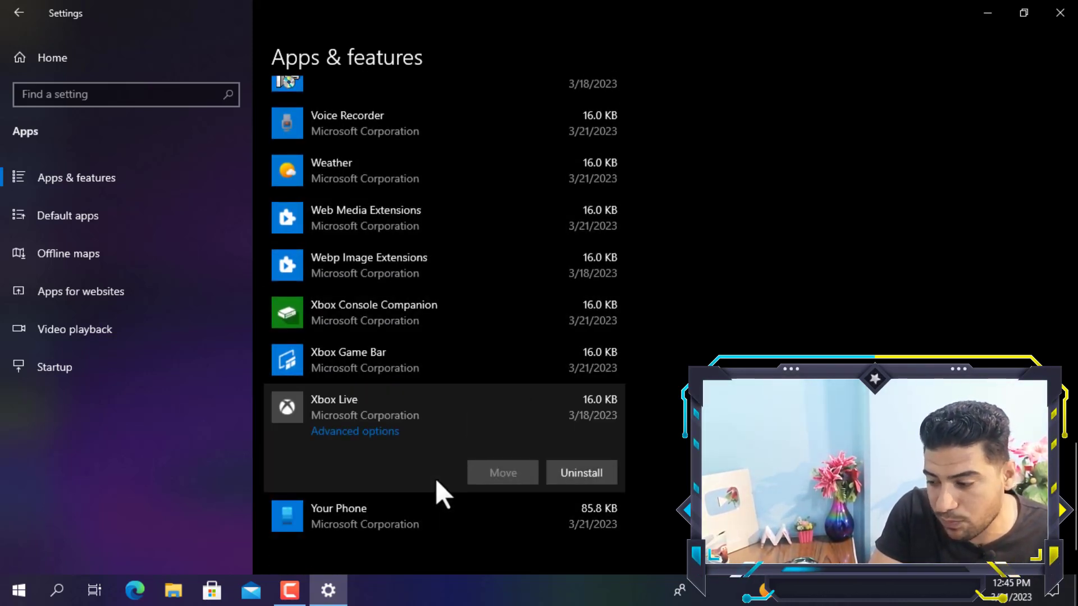
left_click(595, 472)
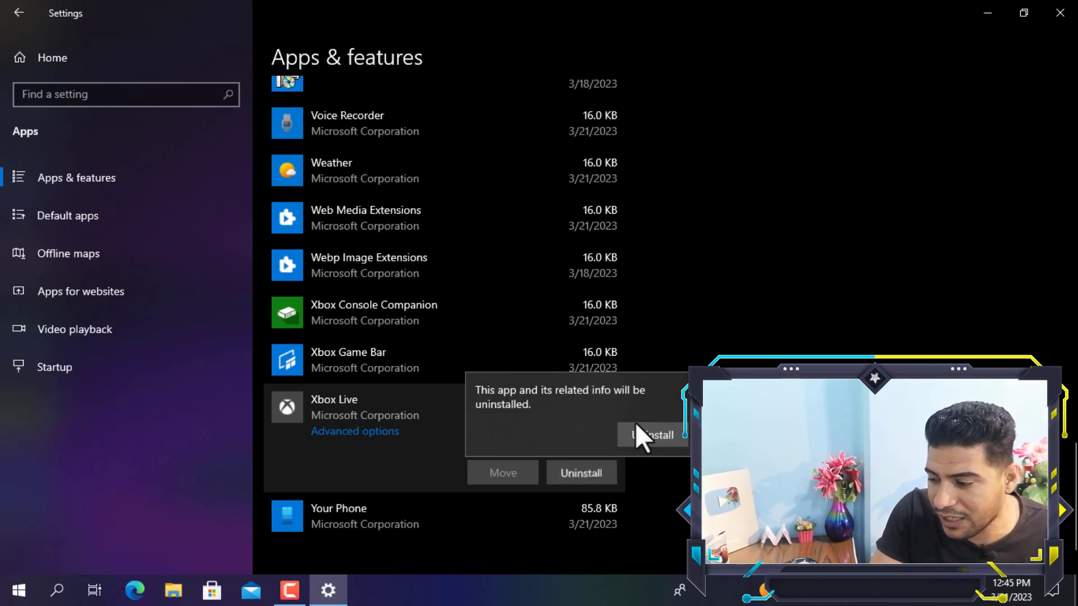
left_click(653, 429)
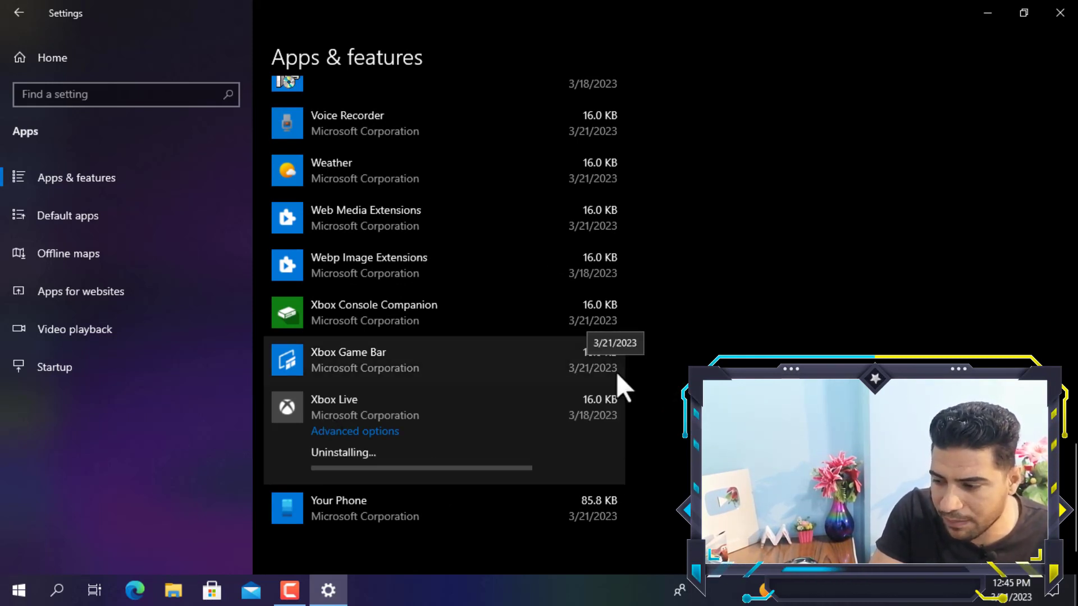
Uninstall Xbox Console Companion from the installed apps list.
left_click(509, 325)
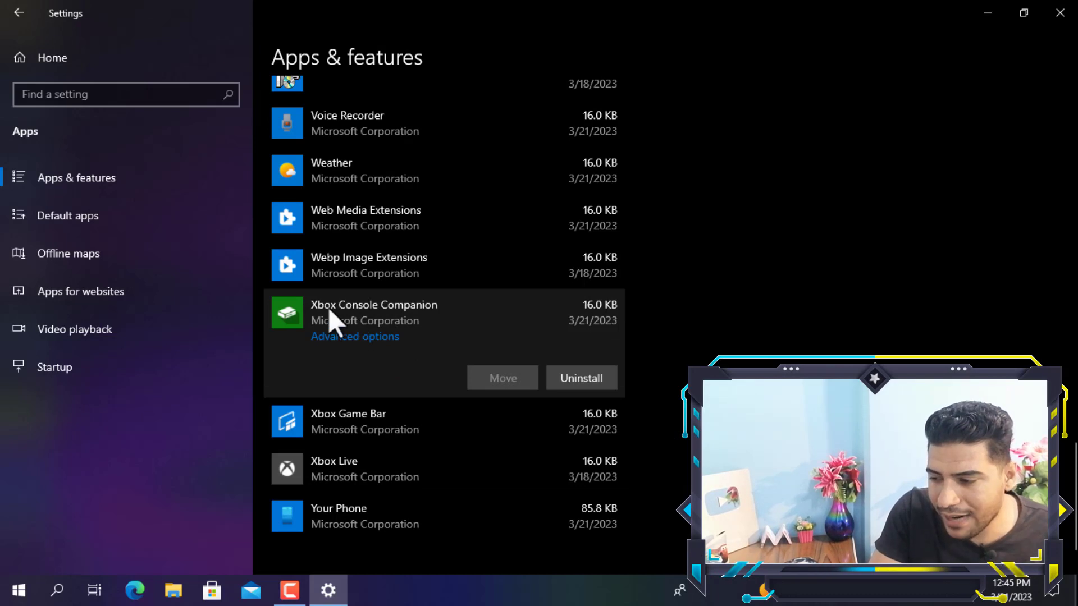
left_click(583, 380)
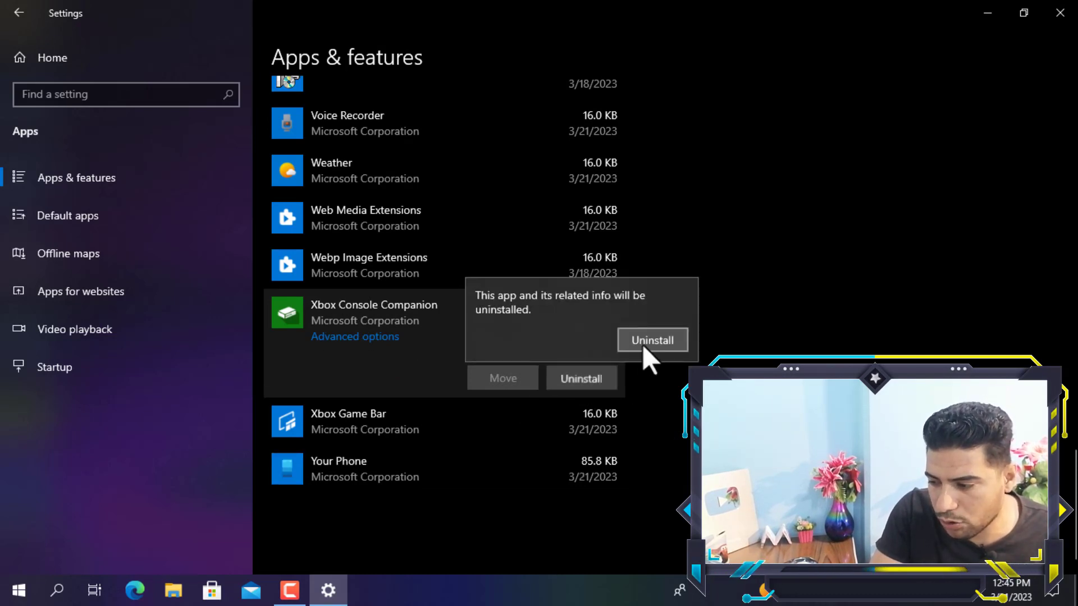
left_click(647, 343)
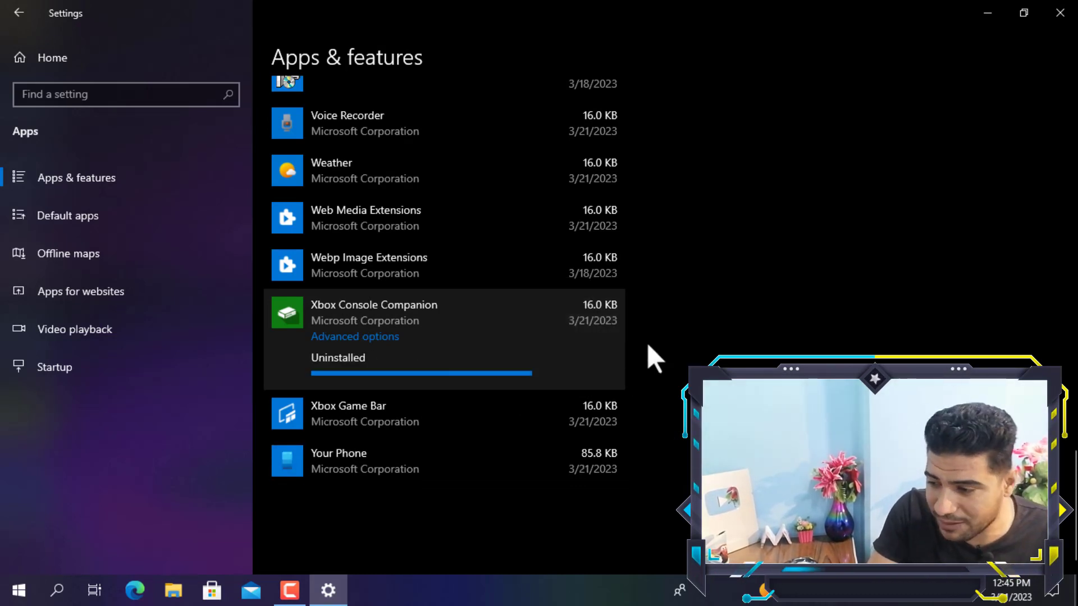
Uninstall the Weather app from the installed apps list.
left_click(435, 180)
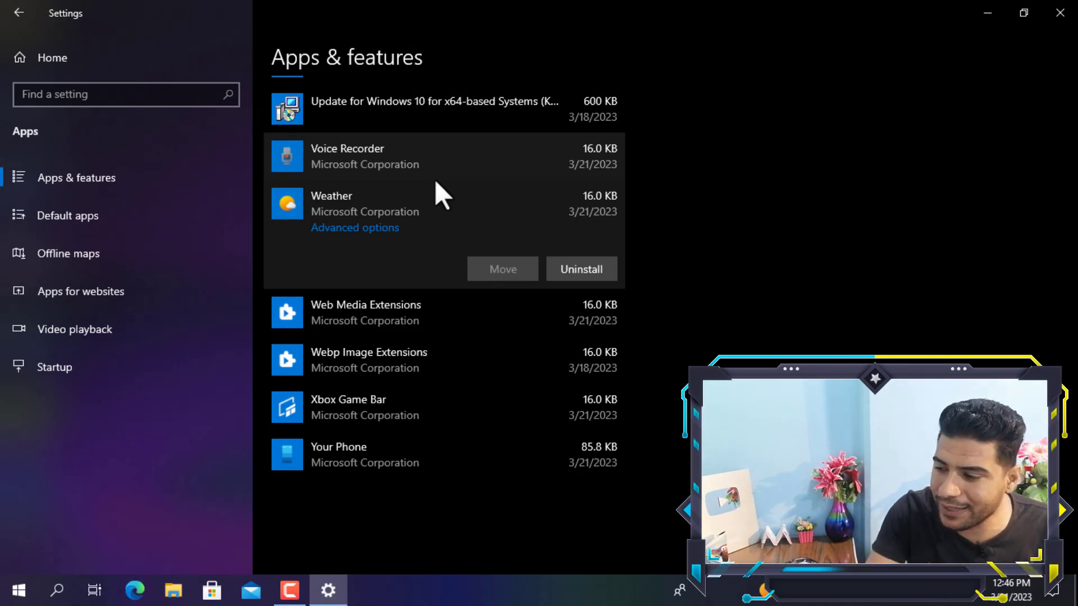
left_click(585, 272)
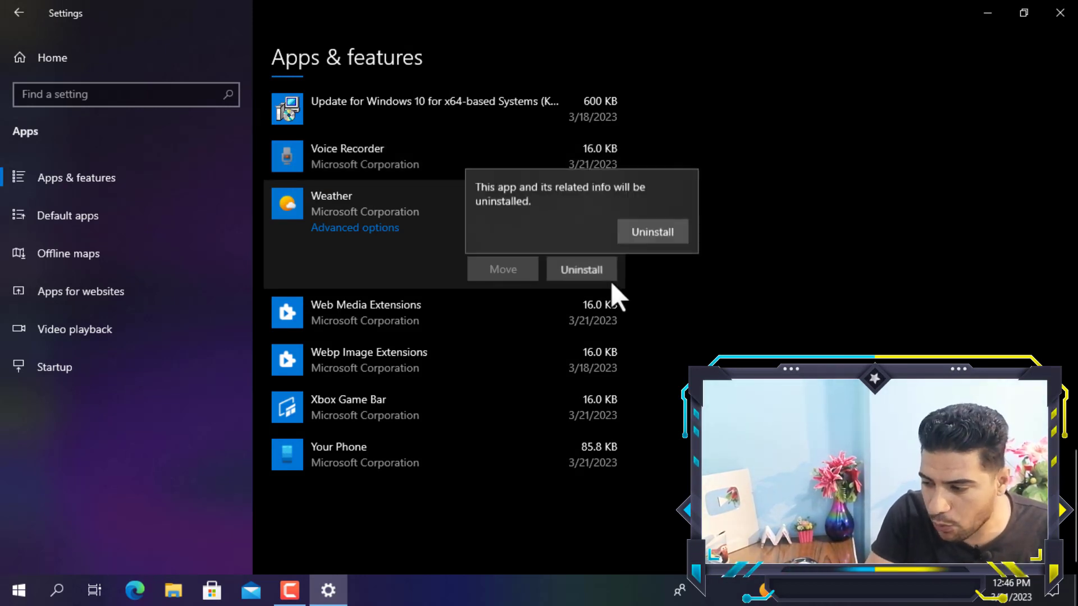
left_click(634, 234)
Uninstall Mixed Reality Portal and OneNote from the installed apps list.
scroll(530, 275, "up", 2)
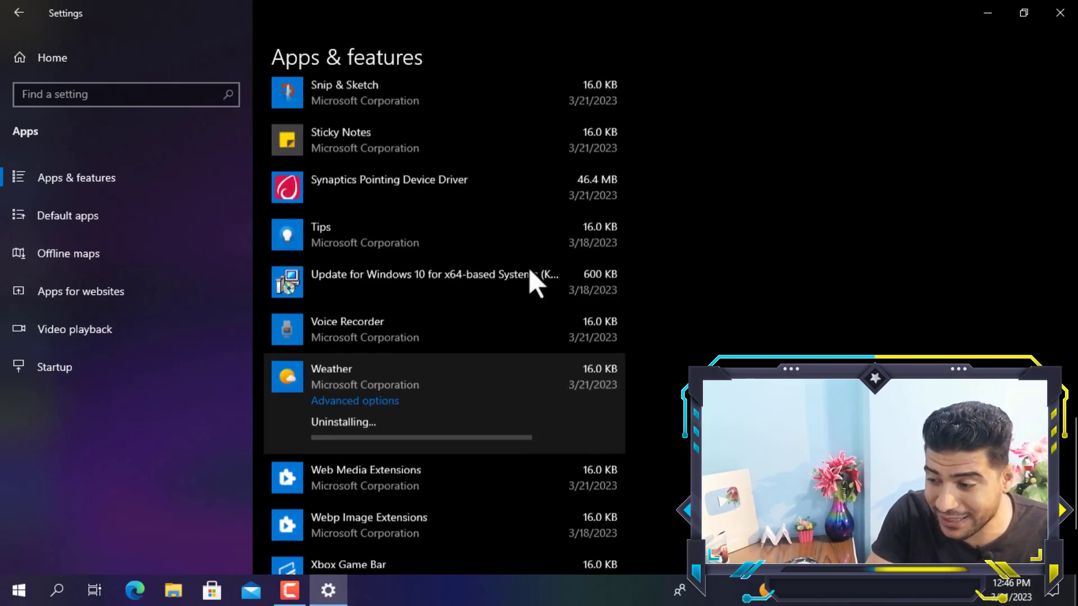
scroll(530, 275, "up", 1)
scroll(530, 275, "up", 2)
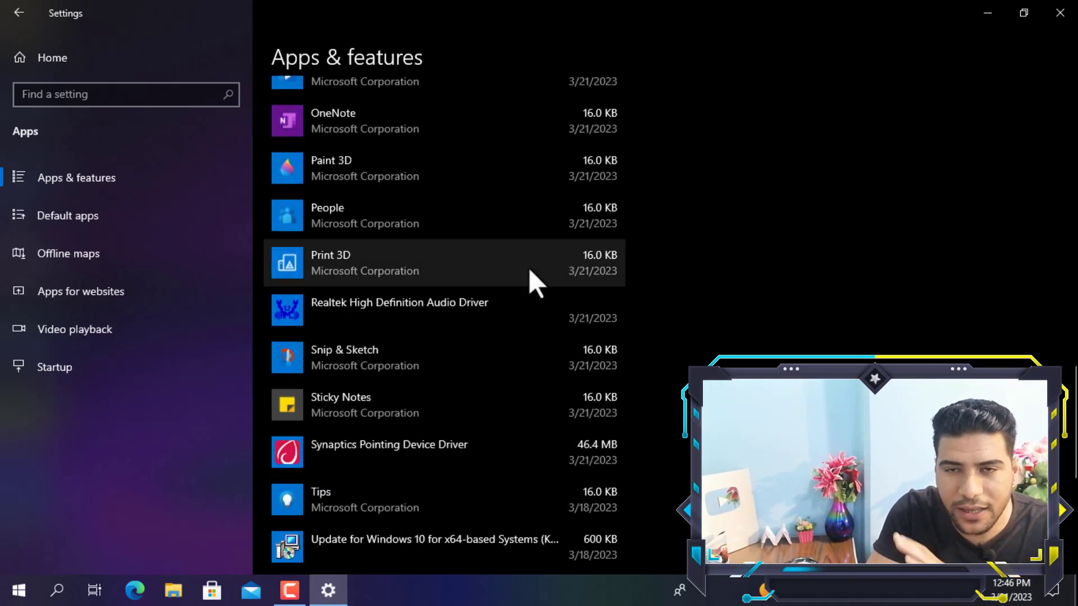
scroll(530, 275, "up", 2)
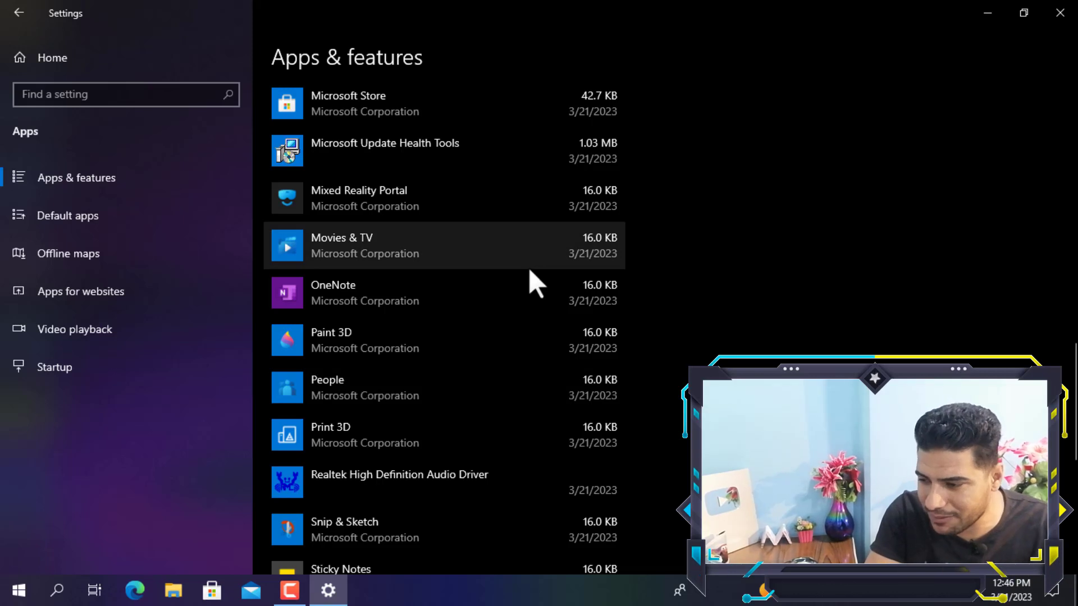
left_click(531, 213)
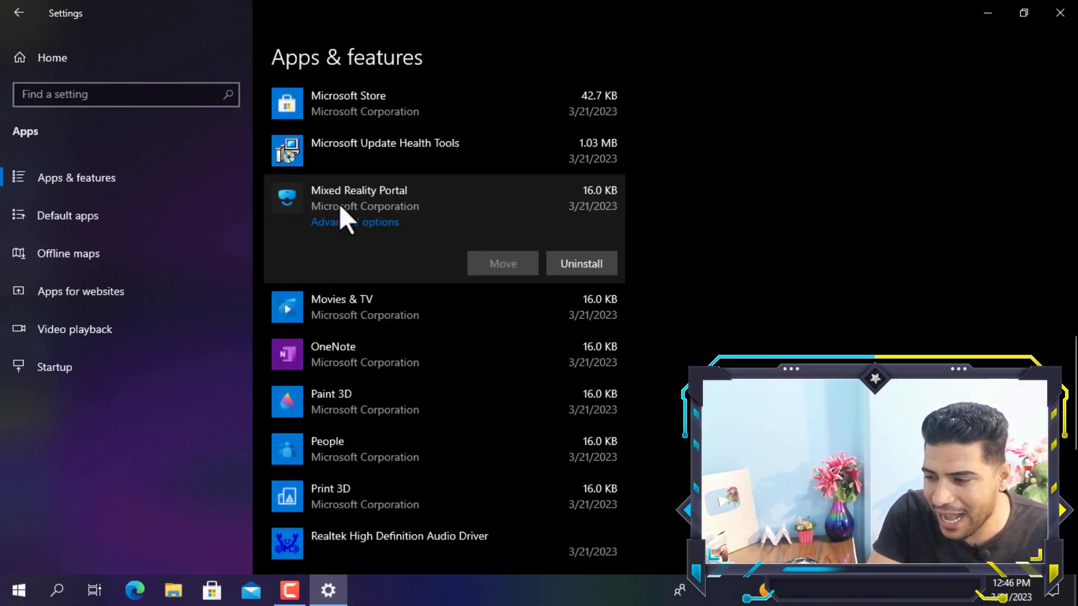
left_click(598, 264)
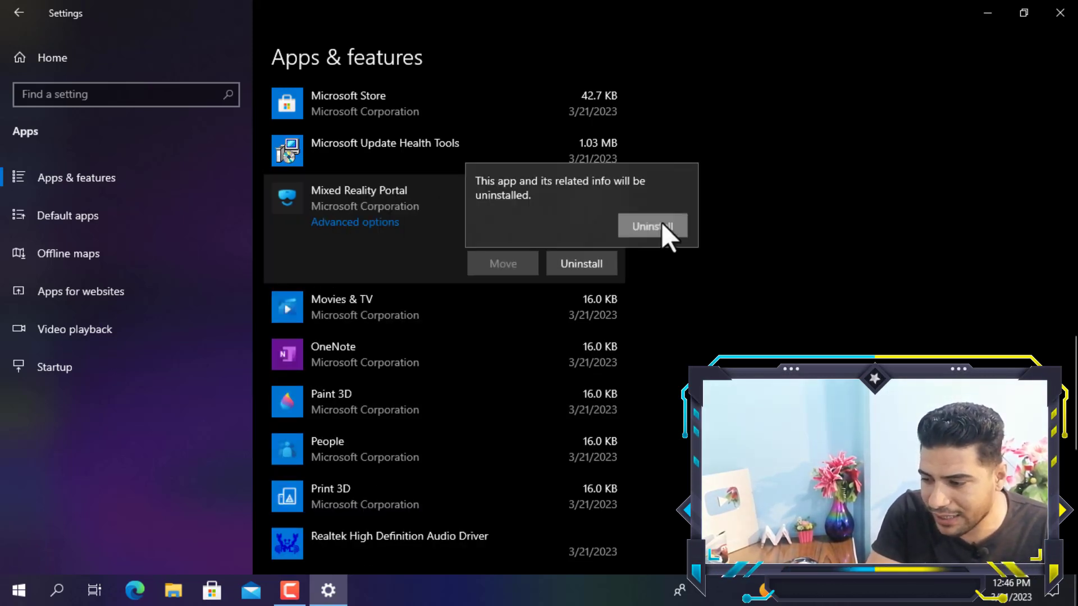
left_click(660, 223)
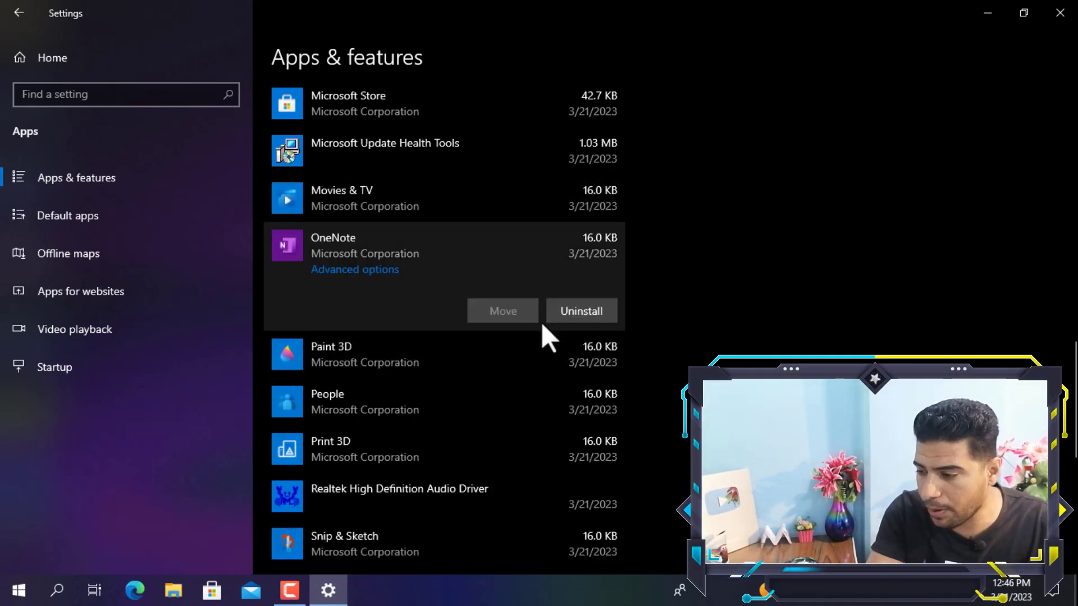
left_click(573, 311)
left_click(652, 273)
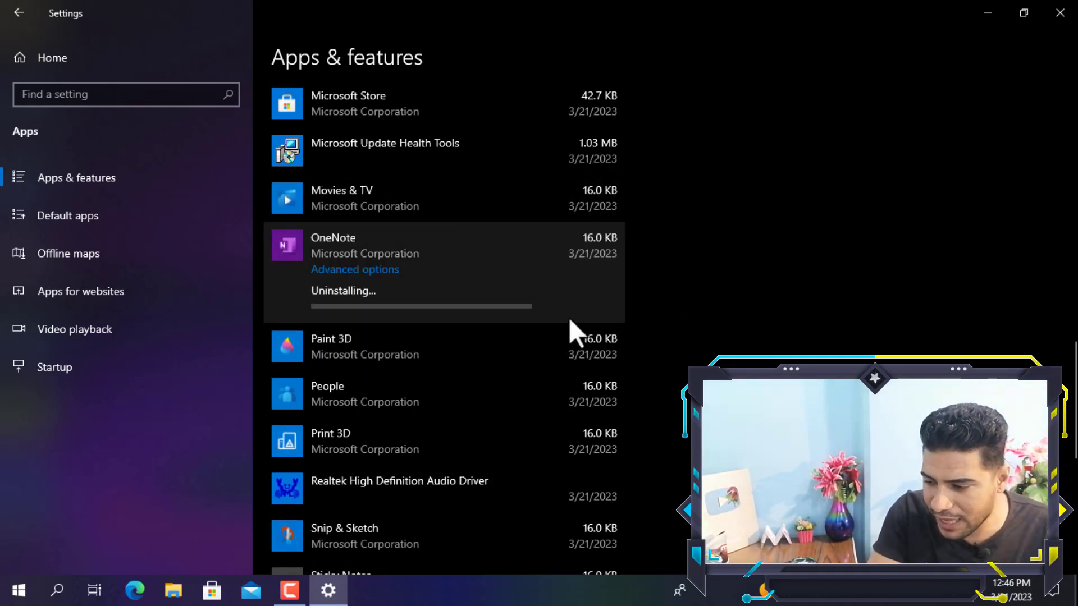
Expand the Cortana entry in the installed apps list and check whether it can be uninstalled.
scroll(567, 317, "up", 10)
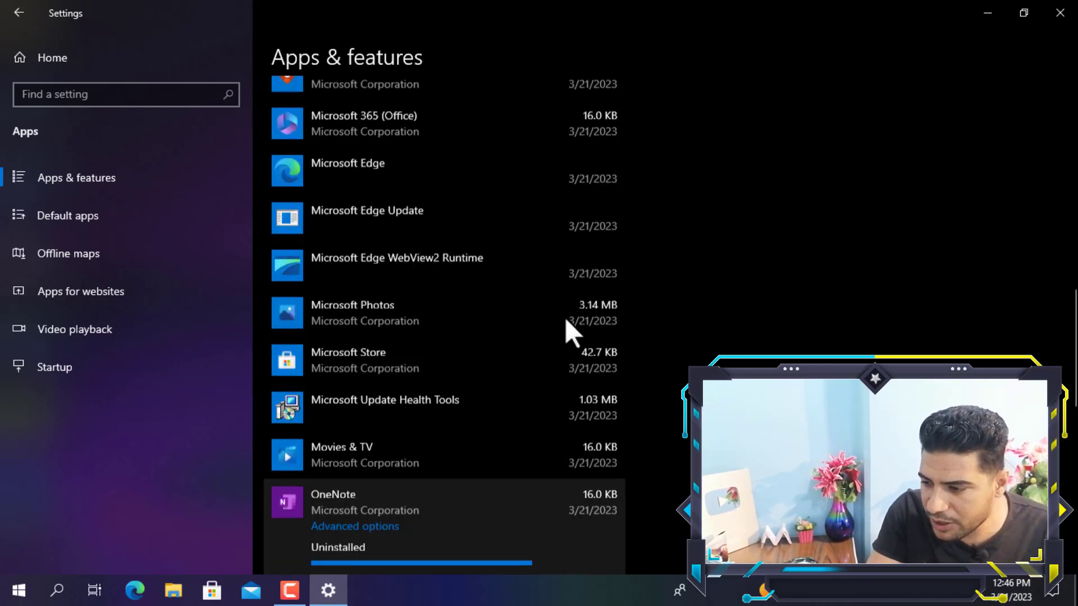
scroll(564, 318, "up", 5)
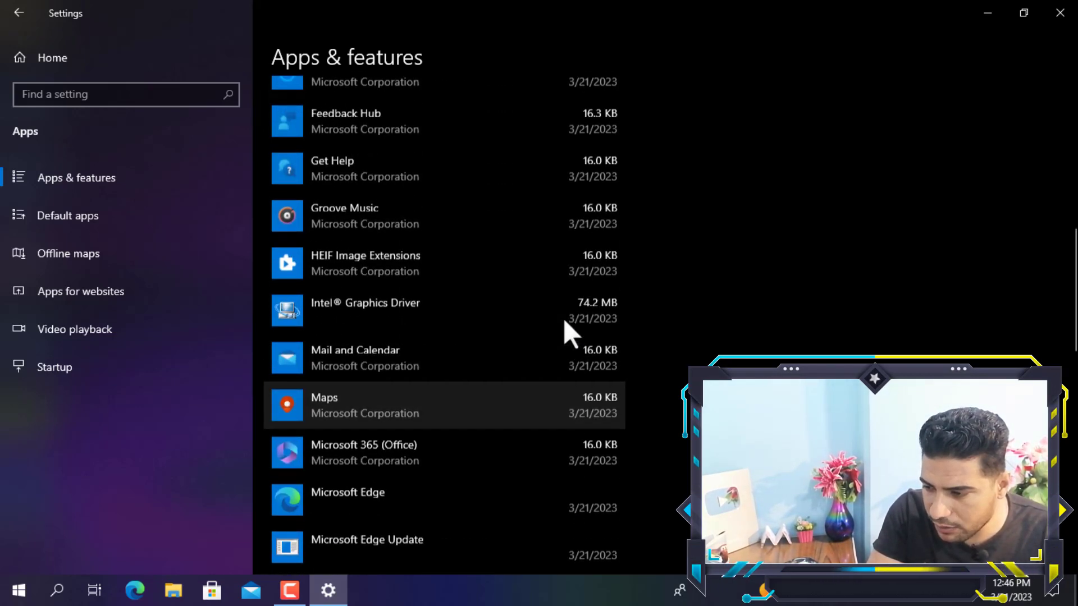
scroll(539, 298, "up", 1)
left_click(515, 276)
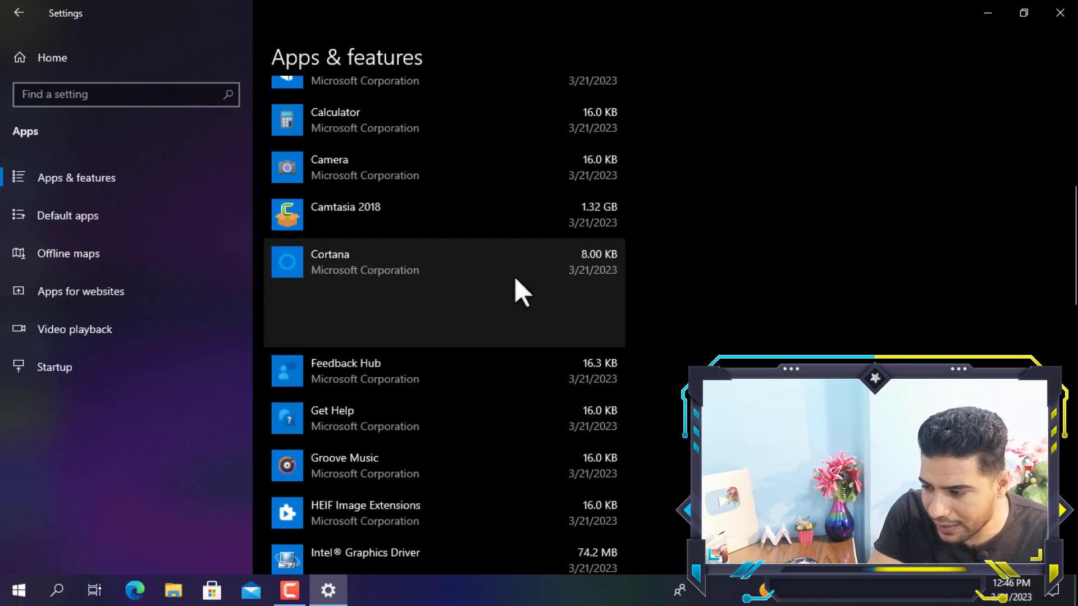
scroll(514, 275, "up", 2)
scroll(506, 265, "up", 3)
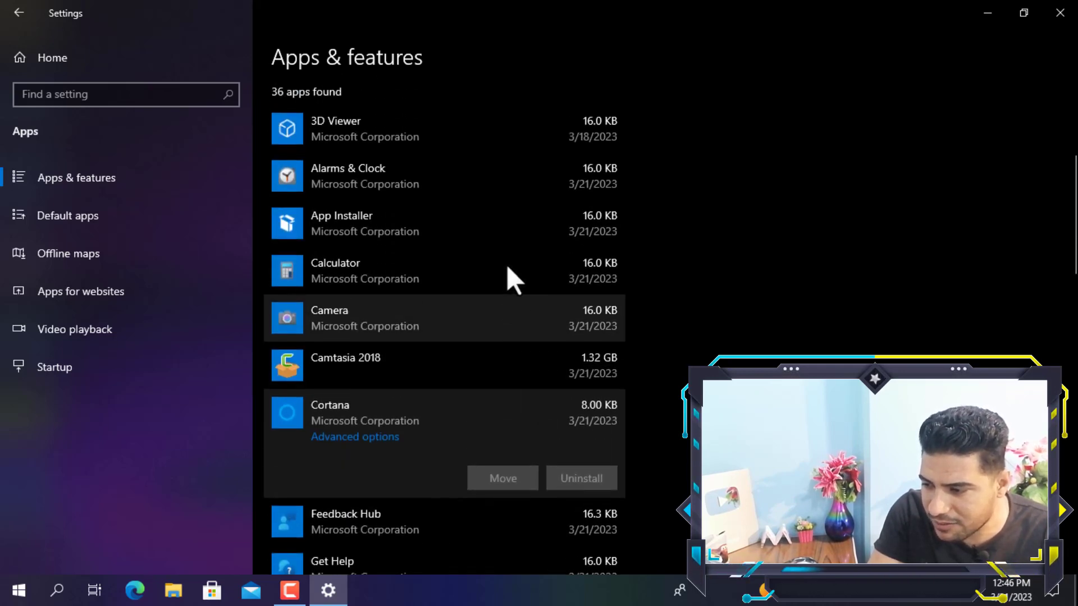
scroll(506, 269, "down", 3)
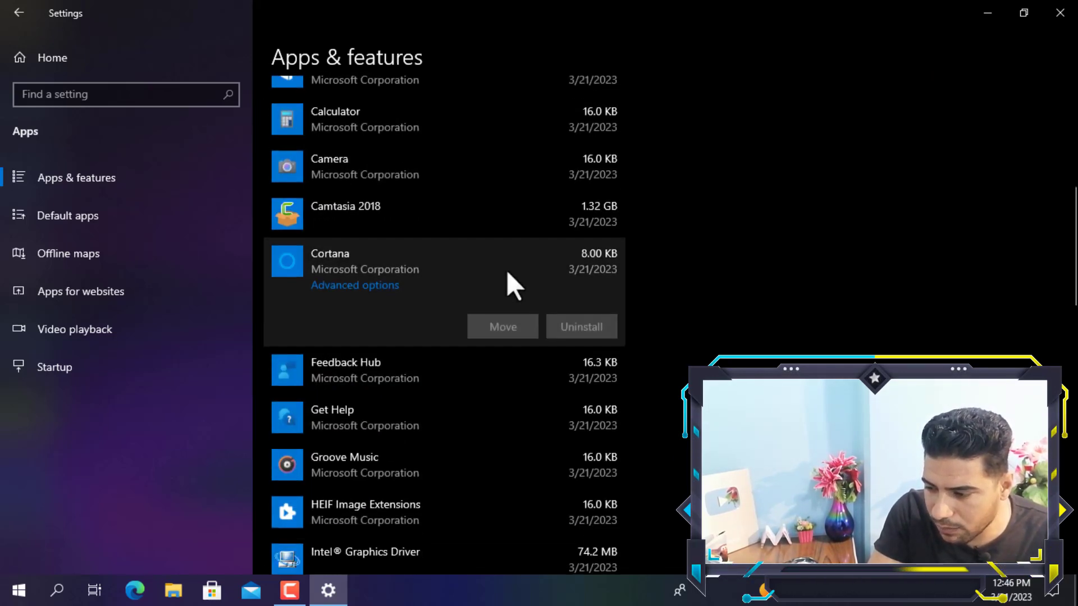
Uninstall Feedback Hub, listed just below Cortana.
left_click(499, 359)
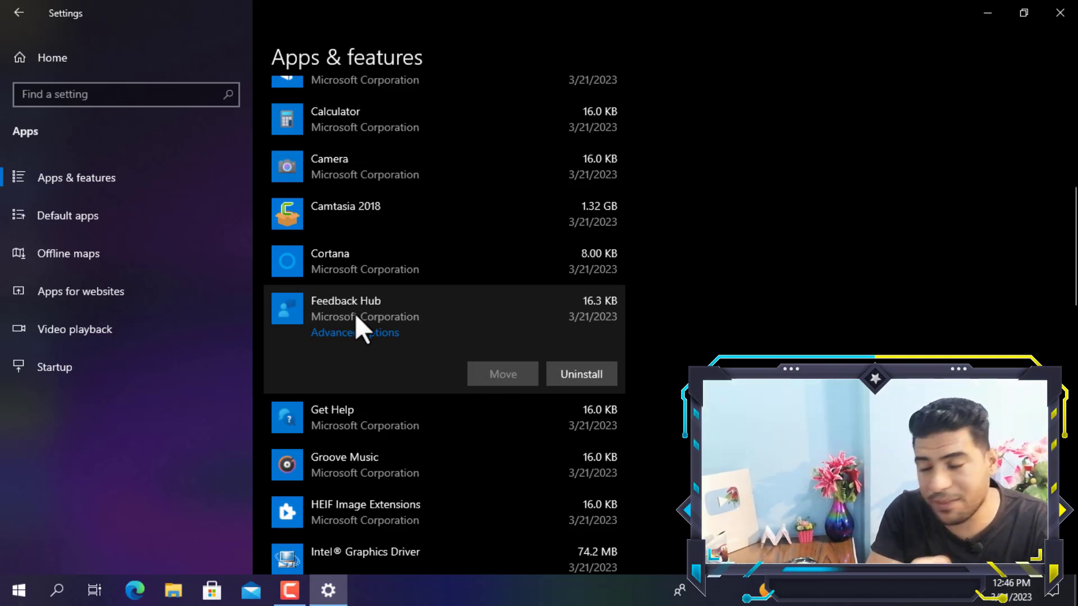
left_click(611, 371)
left_click(659, 336)
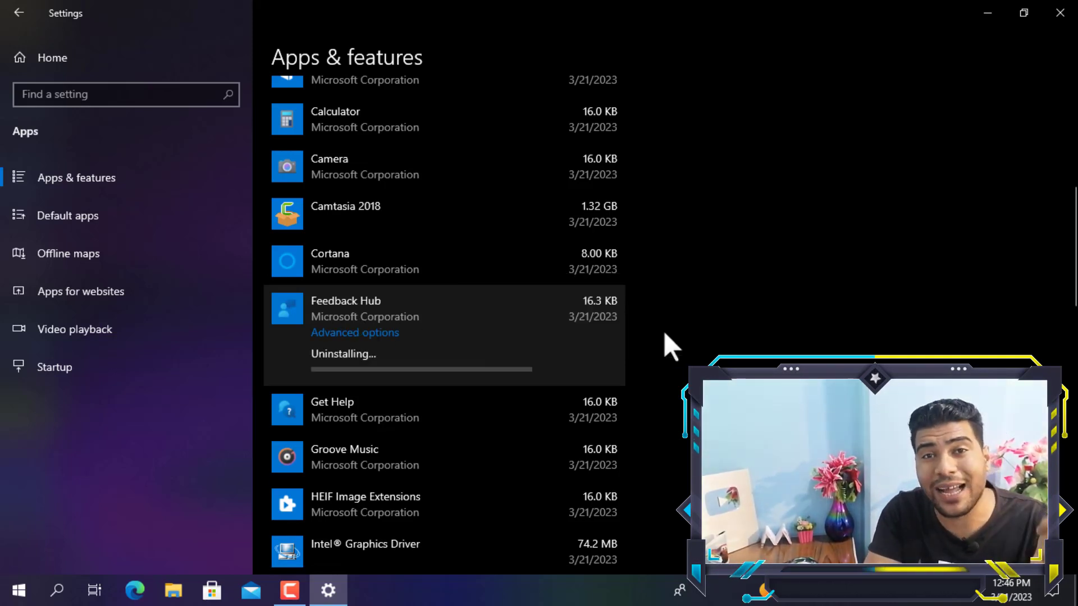
Expand the Xbox Game Bar entry near the end of the apps list and check its uninstall option.
scroll(475, 336, "up", 10)
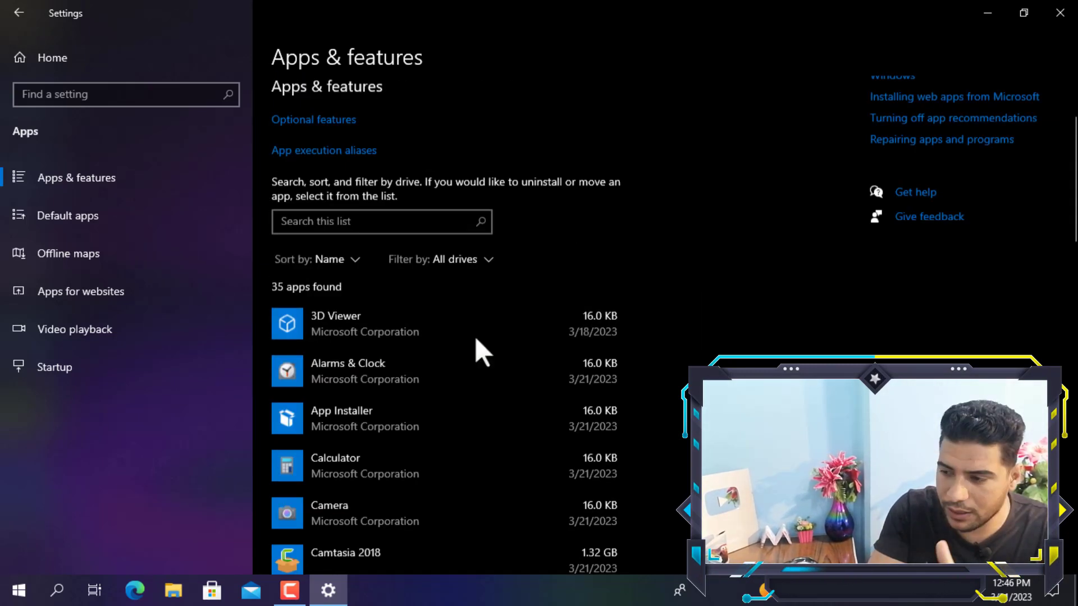
scroll(475, 349, "down", 15)
scroll(490, 374, "down", 7)
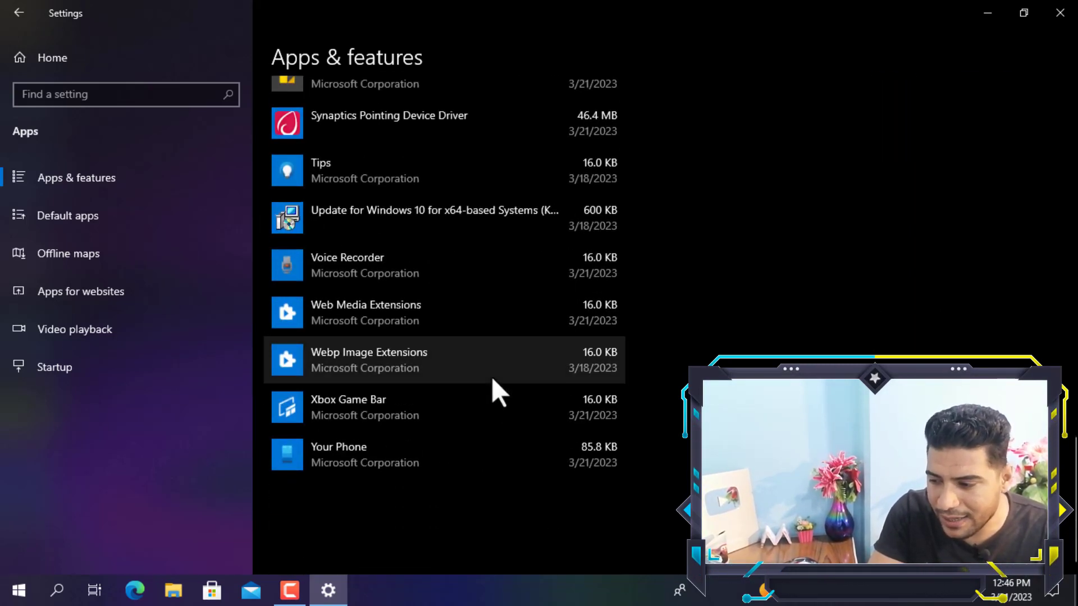
left_click(502, 395)
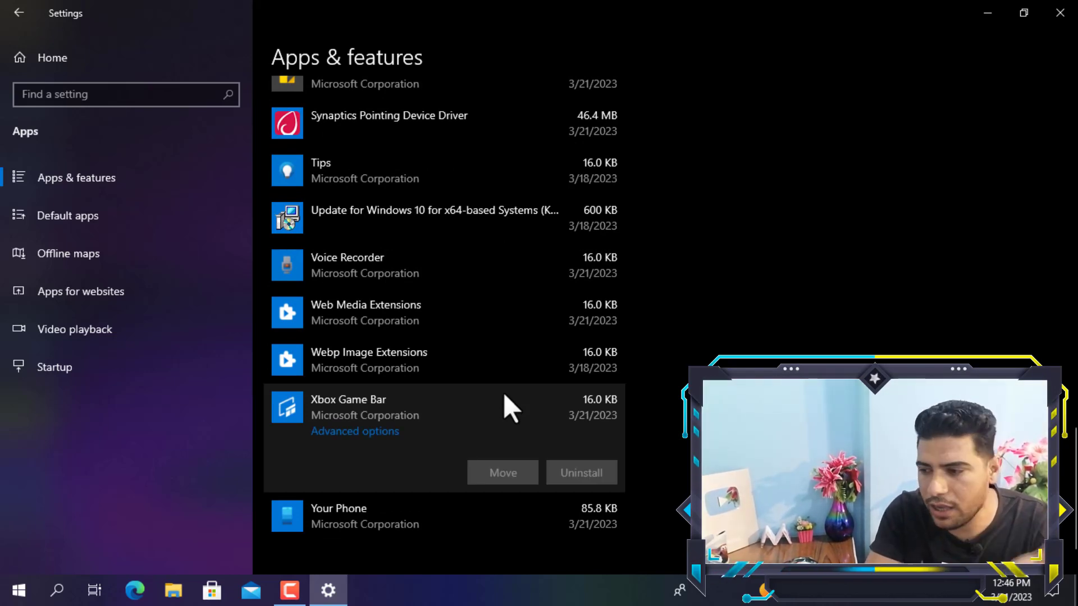
scroll(504, 392, "up", 20)
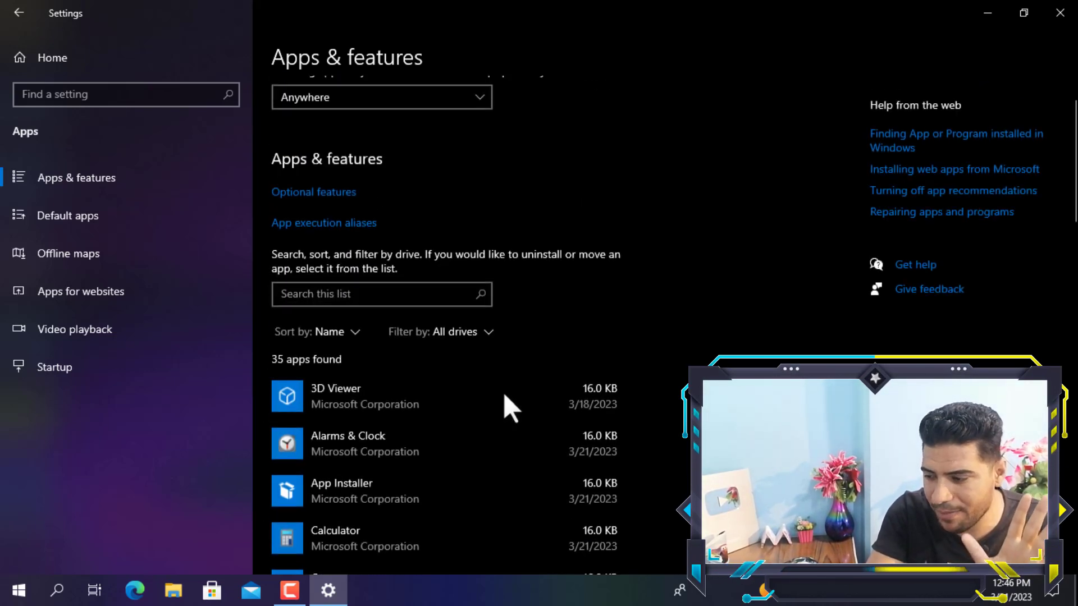
Return to the settings home and open the Background apps page of the Privacy settings.
left_click(112, 66)
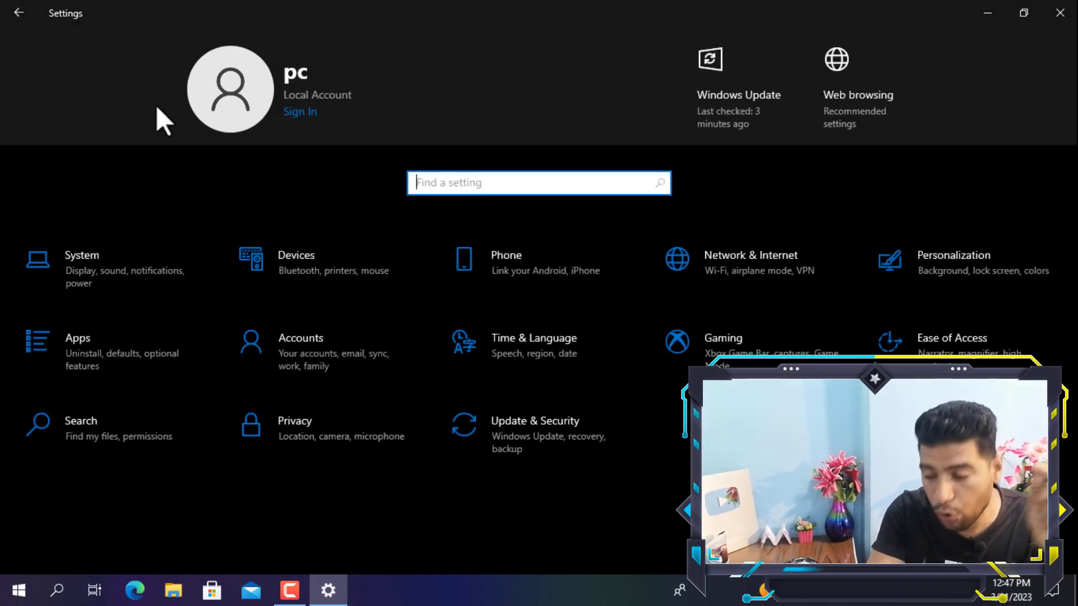
left_click(311, 426)
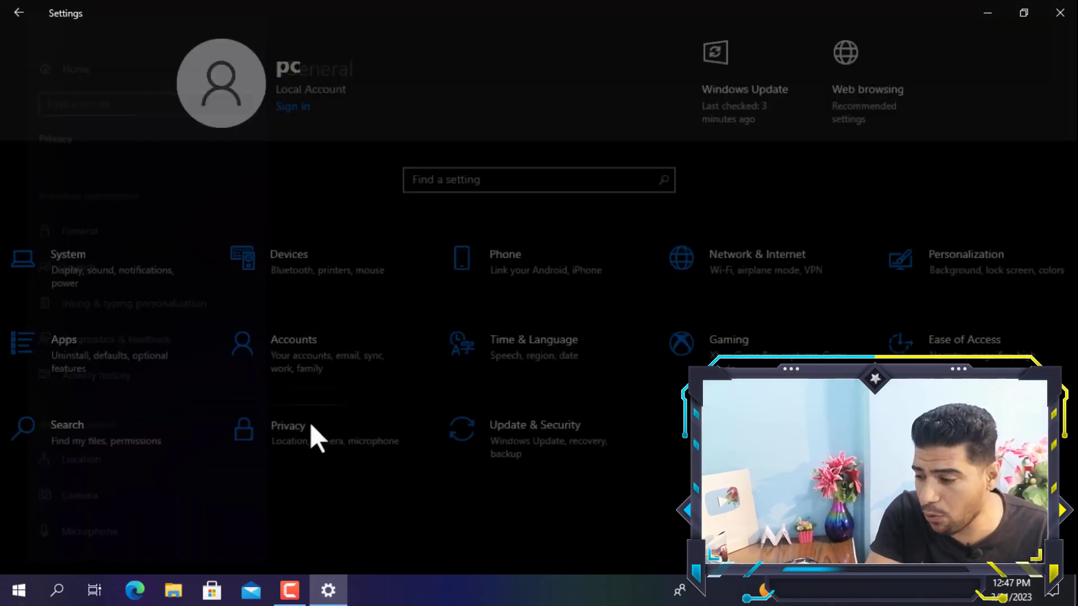
scroll(89, 347, "down", 6)
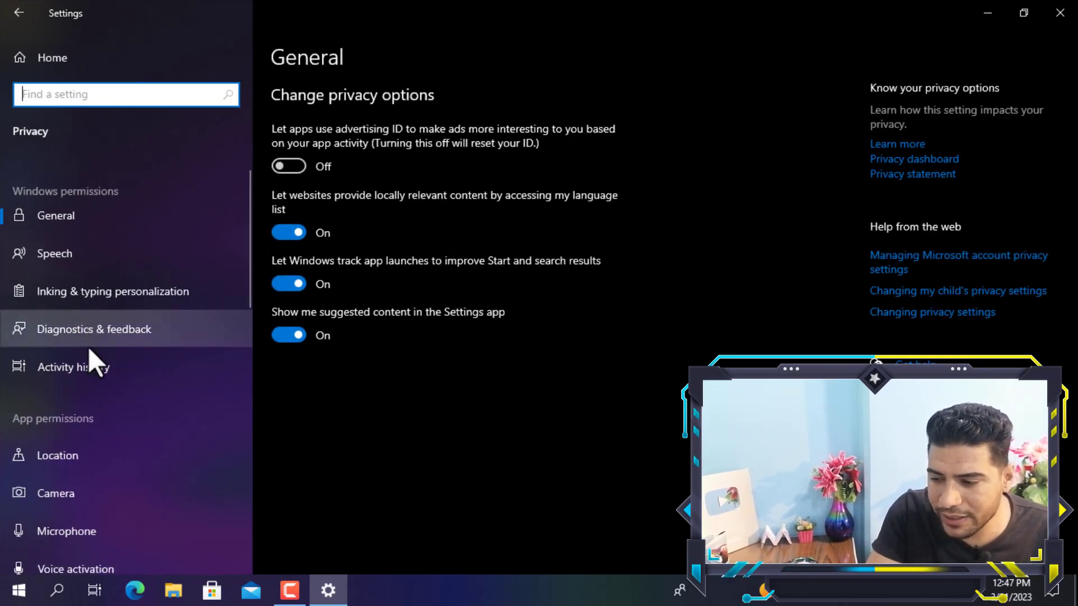
scroll(119, 359, "down", 7)
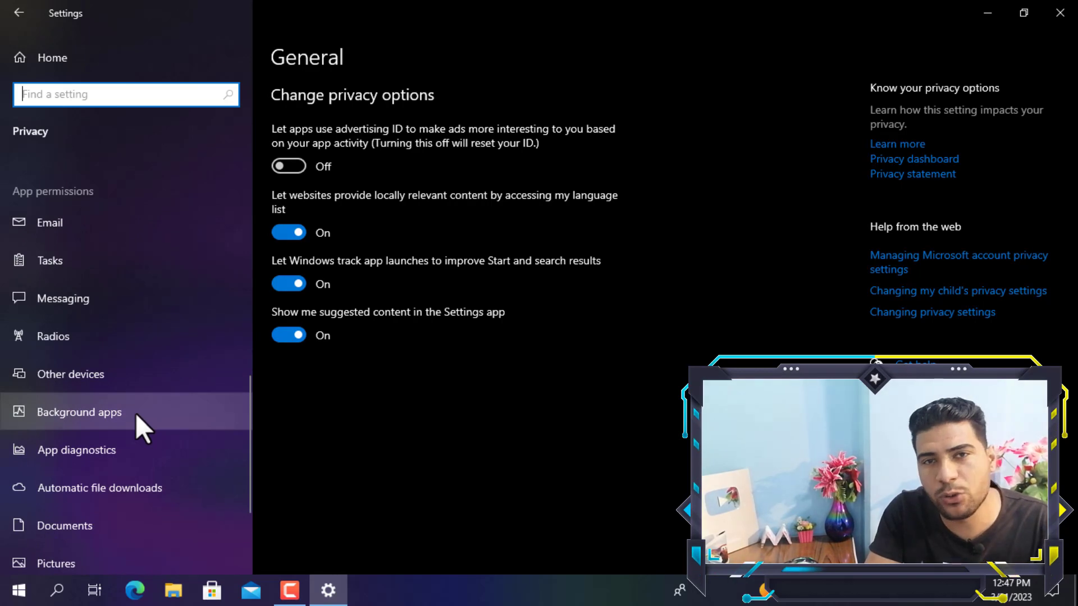
left_click(137, 413)
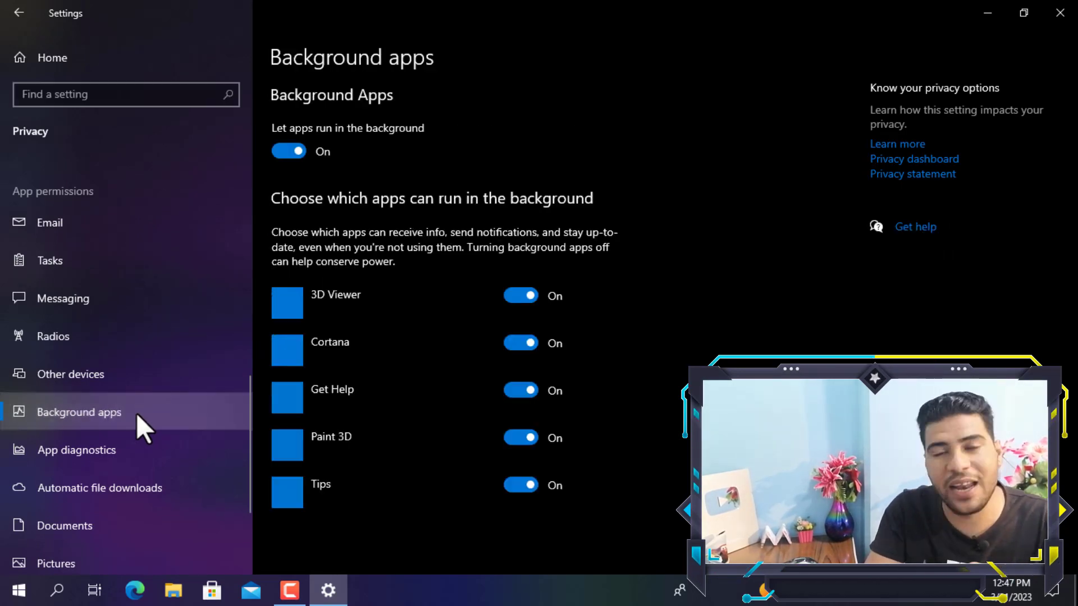
Turn off background running for 3D Viewer, Alarms & Clock, Calculator, Camera and Cortana.
scroll(527, 233, "down", 10)
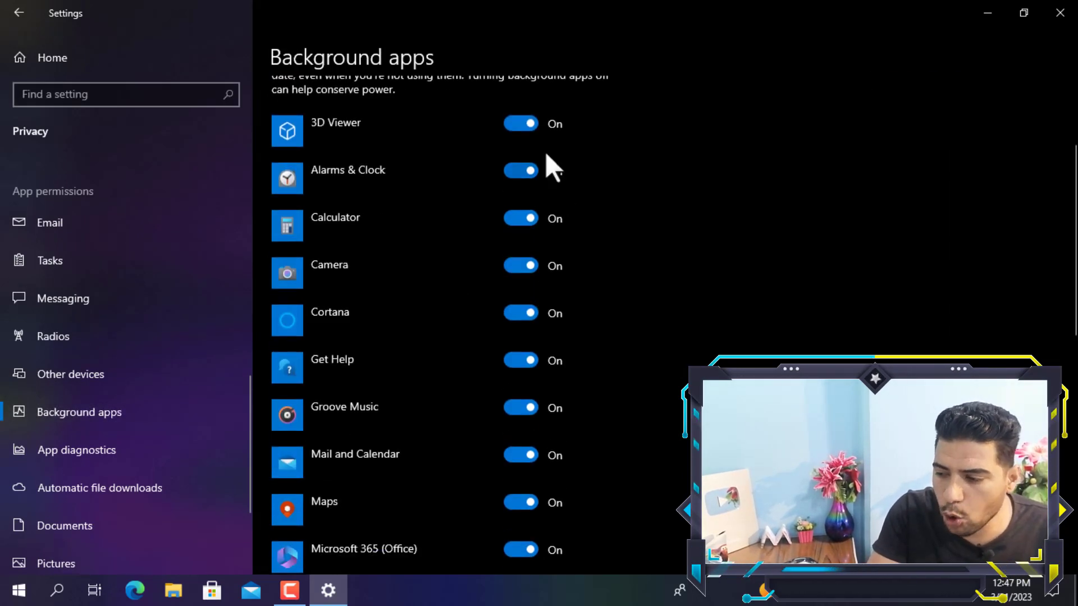
scroll(538, 275, "up", 10)
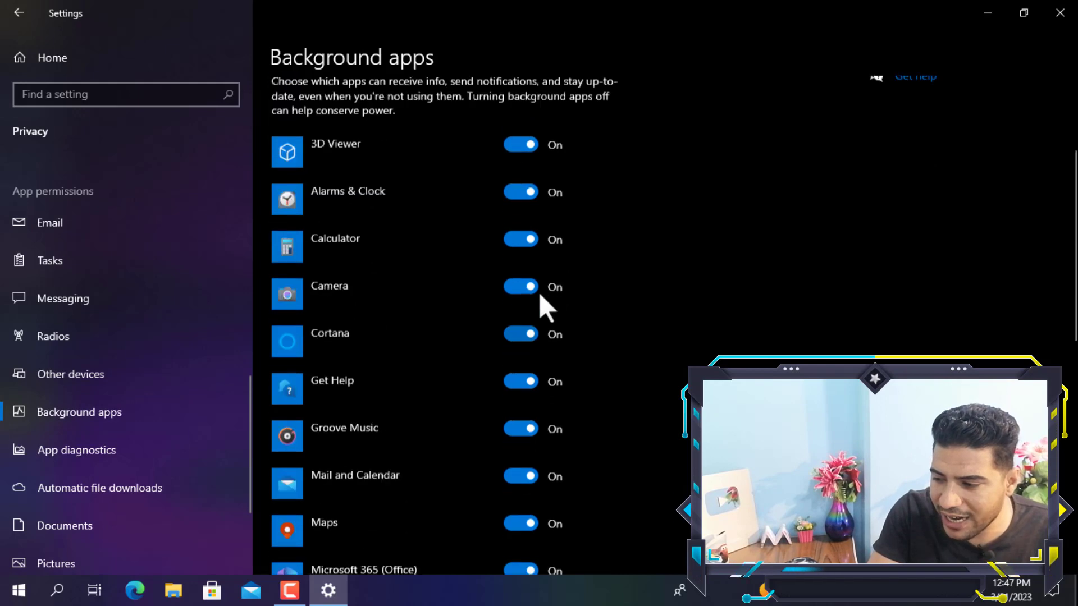
left_click(528, 339)
left_click(528, 390)
left_click(528, 437)
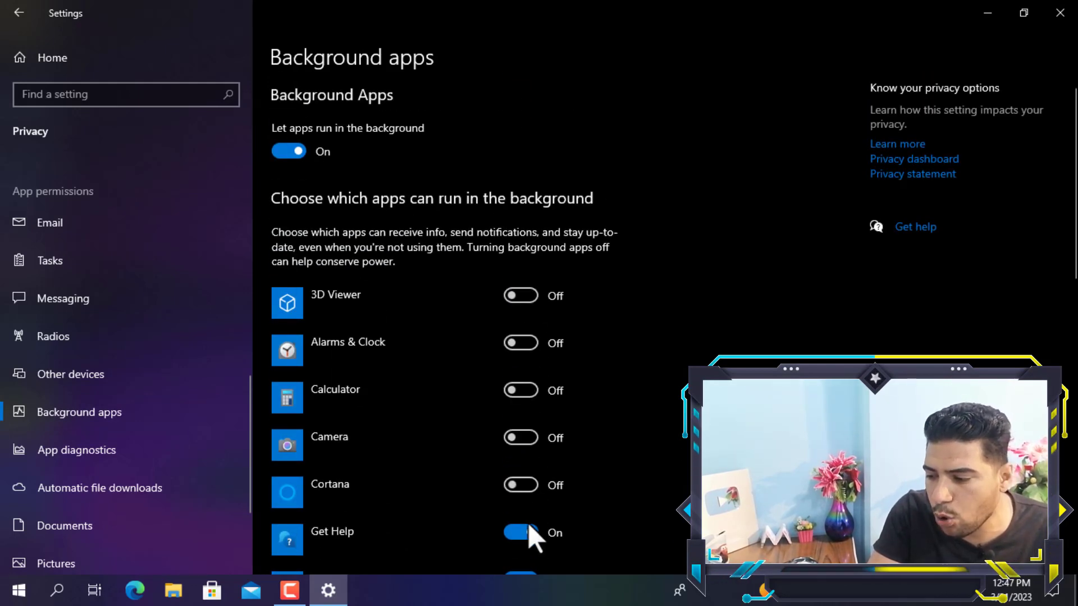
Turn off background running for Get Help, Groove Music, Mail and Calendar, Maps and Microsoft 365 (Office).
scroll(550, 447, "down", 5)
left_click(532, 319)
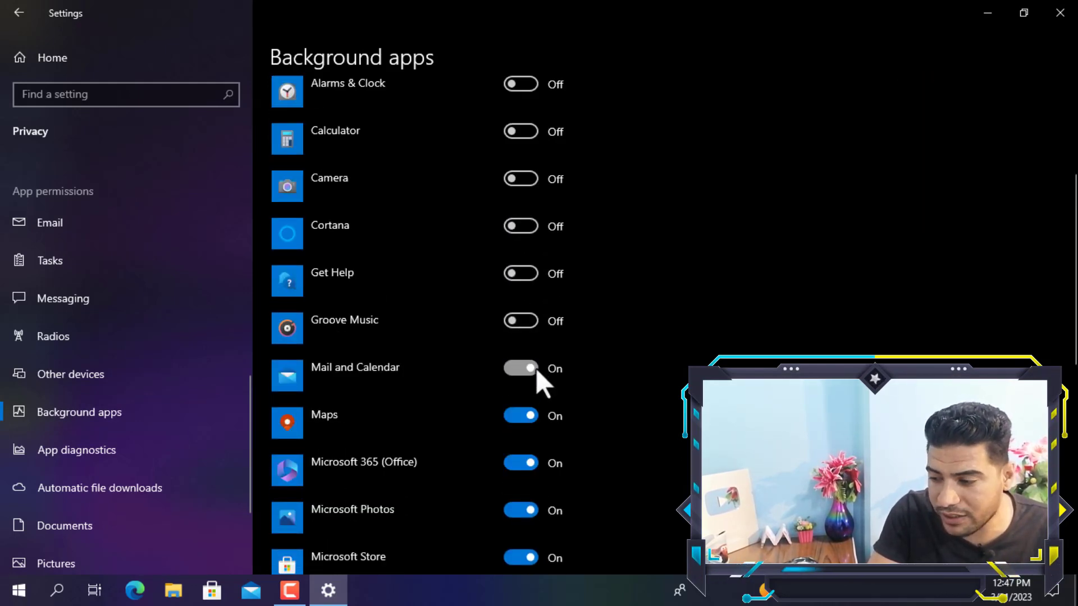
left_click(533, 371)
left_click(530, 415)
left_click(530, 464)
Turn off background running for Microsoft Photos, Microsoft Store, Movies & TV, Paint 3D, Print 3D and Settings.
scroll(530, 417, "down", 3)
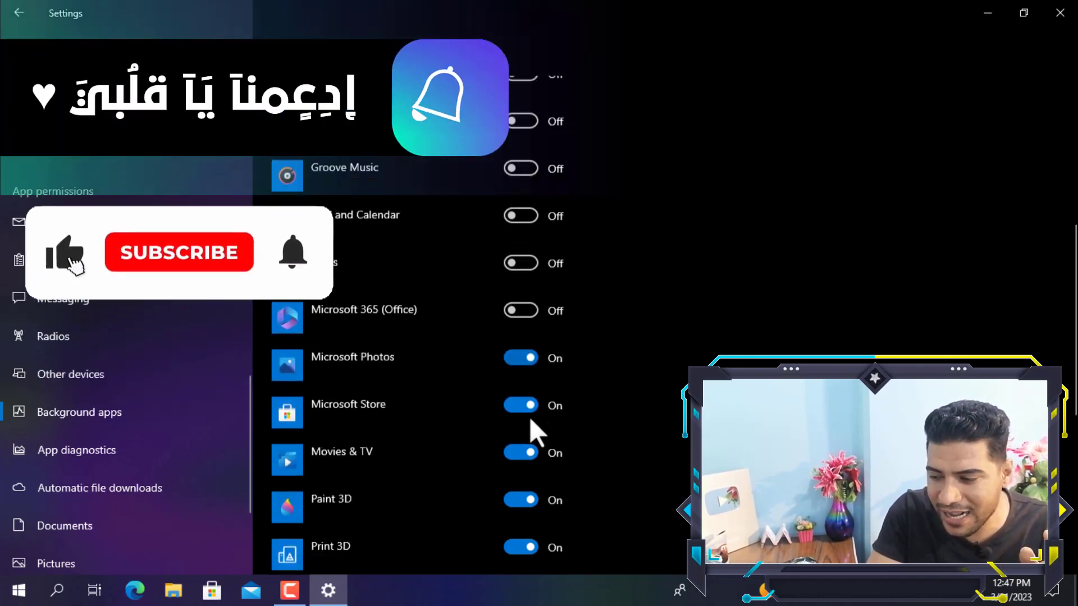
left_click(528, 338)
left_click(530, 385)
left_click(524, 434)
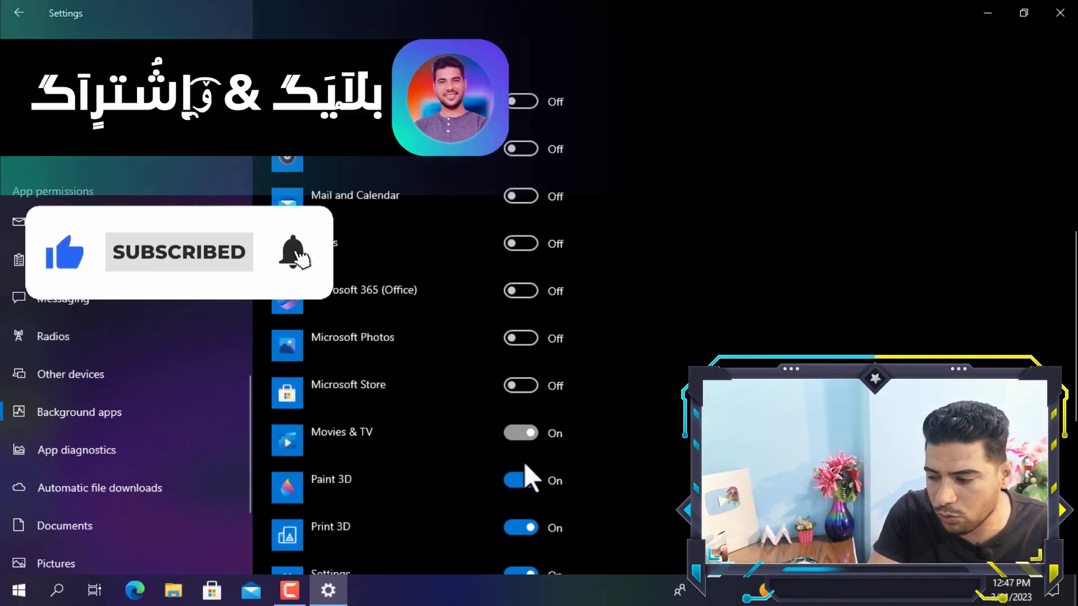
left_click(523, 481)
left_click(522, 525)
scroll(541, 491, "down", 5)
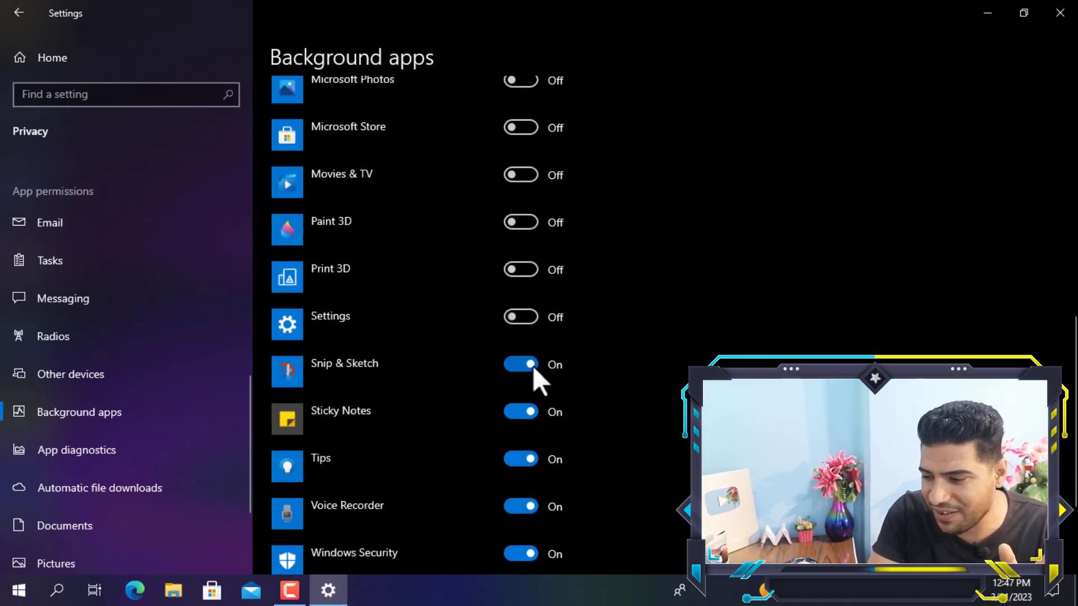
Turn off background running for Snip & Sketch, Sticky Notes, Tips, Windows Security and the remaining apps at the end of the list.
left_click(530, 365)
left_click(530, 412)
left_click(530, 460)
left_click(530, 554)
scroll(531, 449, "down", 3)
left_click(531, 443)
left_click(524, 482)
Turn off the general permission that lets apps run in the background, and close Settings from its home page.
scroll(533, 426, "up", 5)
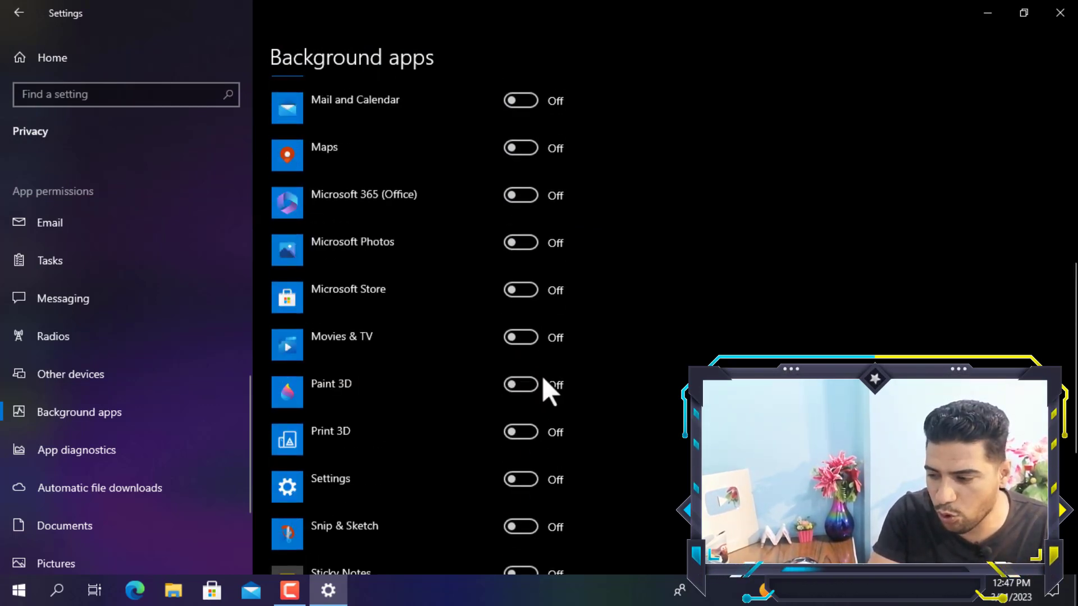
scroll(541, 376, "up", 8)
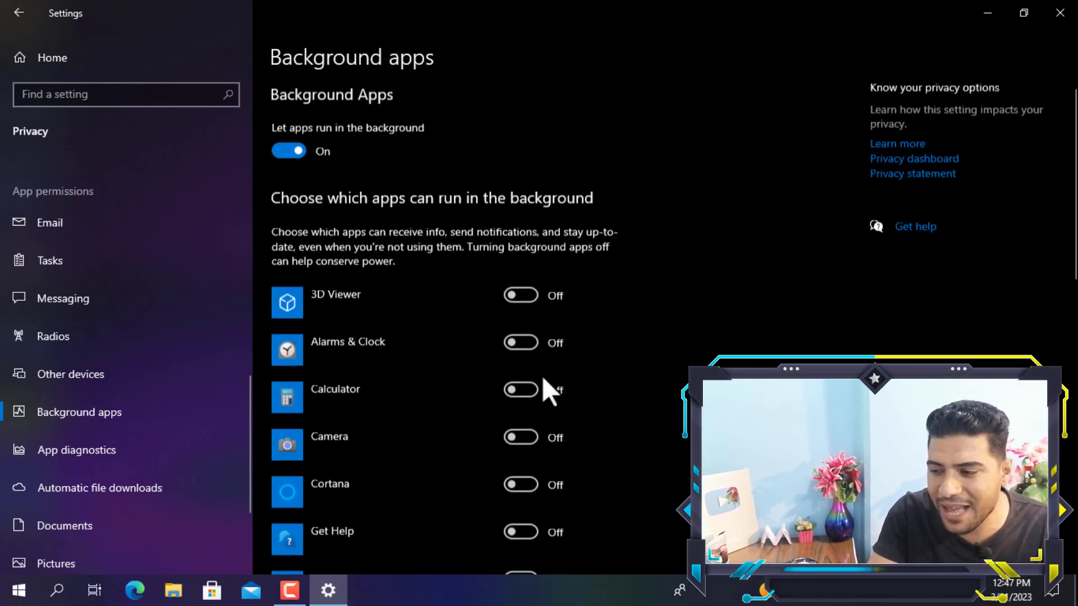
left_click(299, 151)
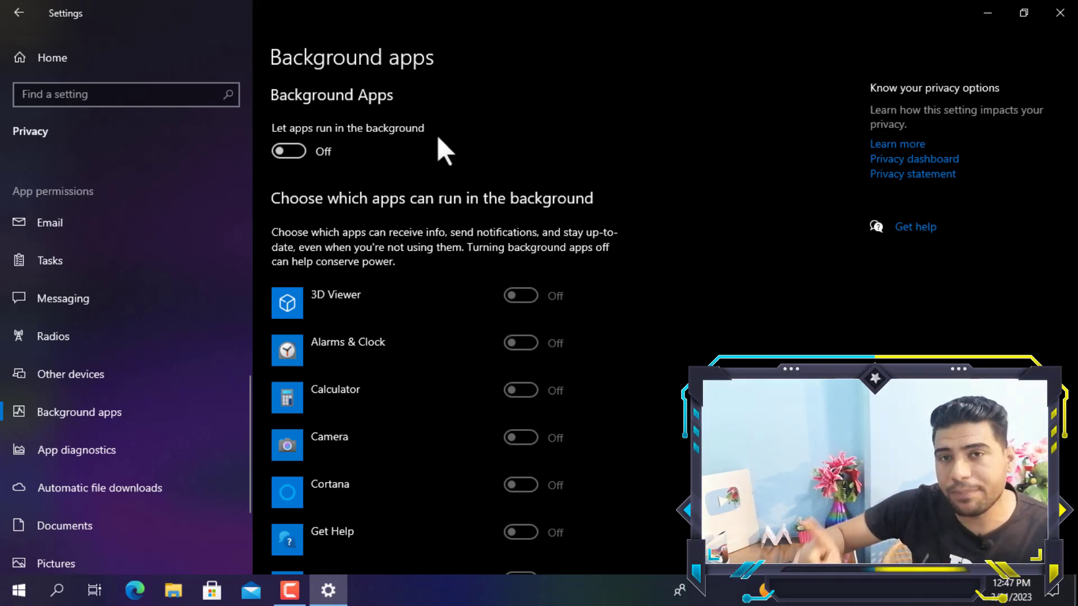
left_click(55, 70)
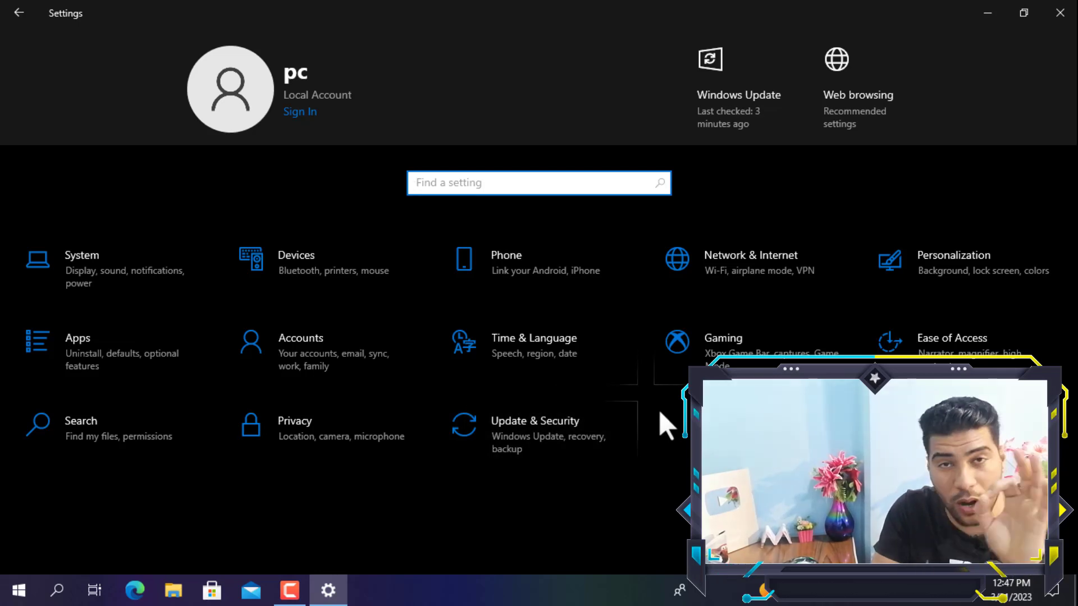
left_click(1059, 12)
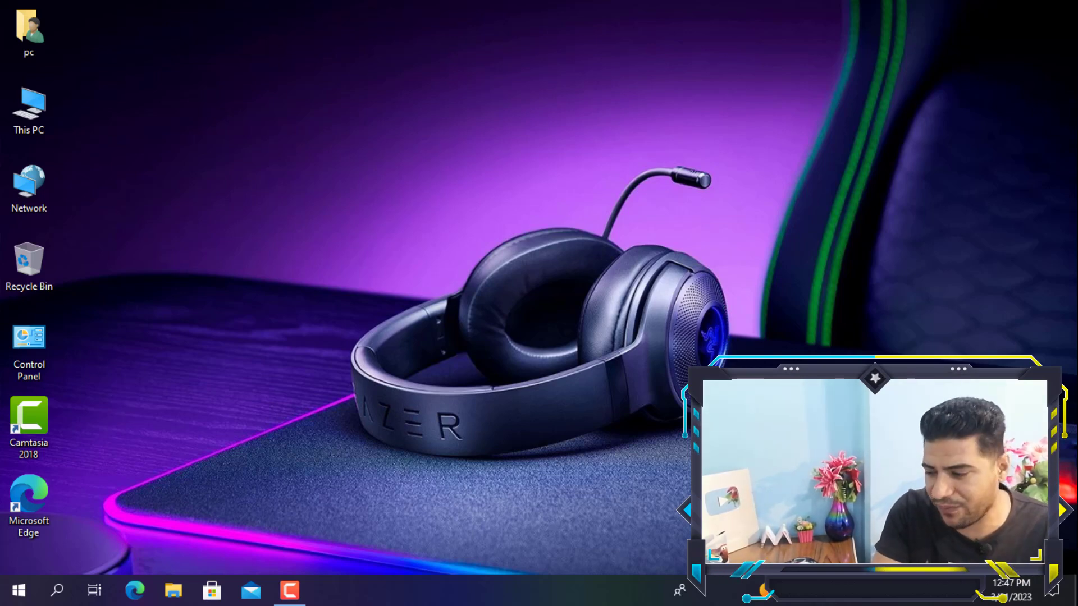
Turn off News and interests and remove People from the taskbar.
right_click(791, 591)
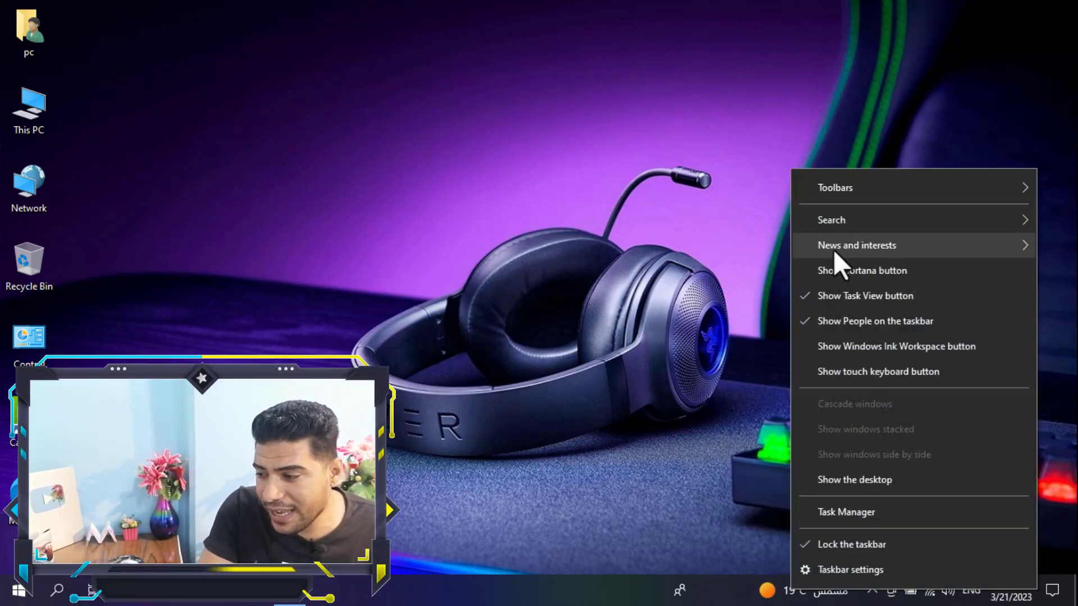
mouse_move(834, 250)
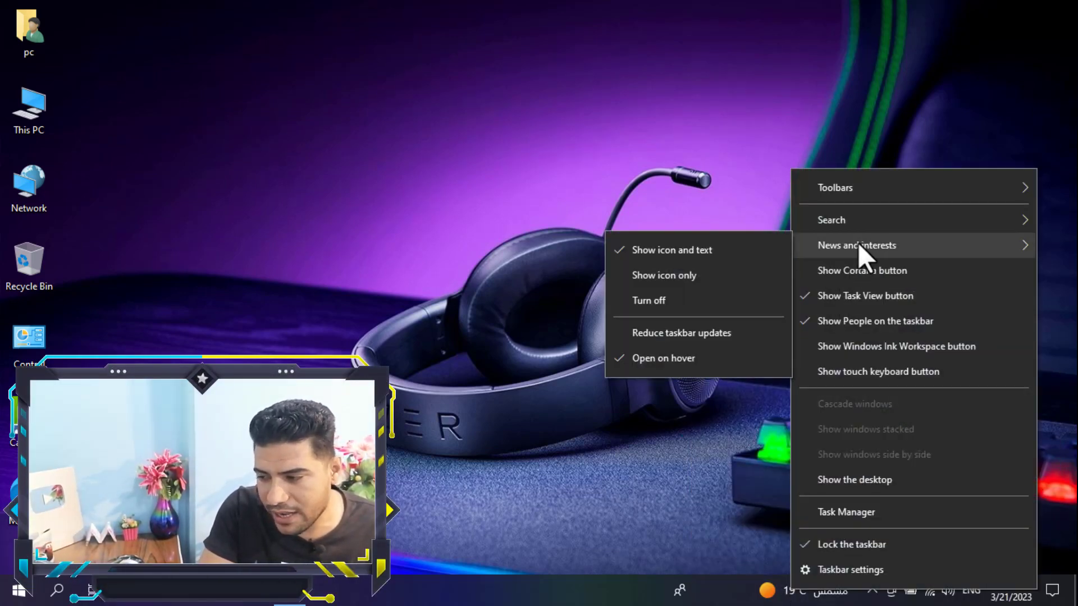
left_click(668, 303)
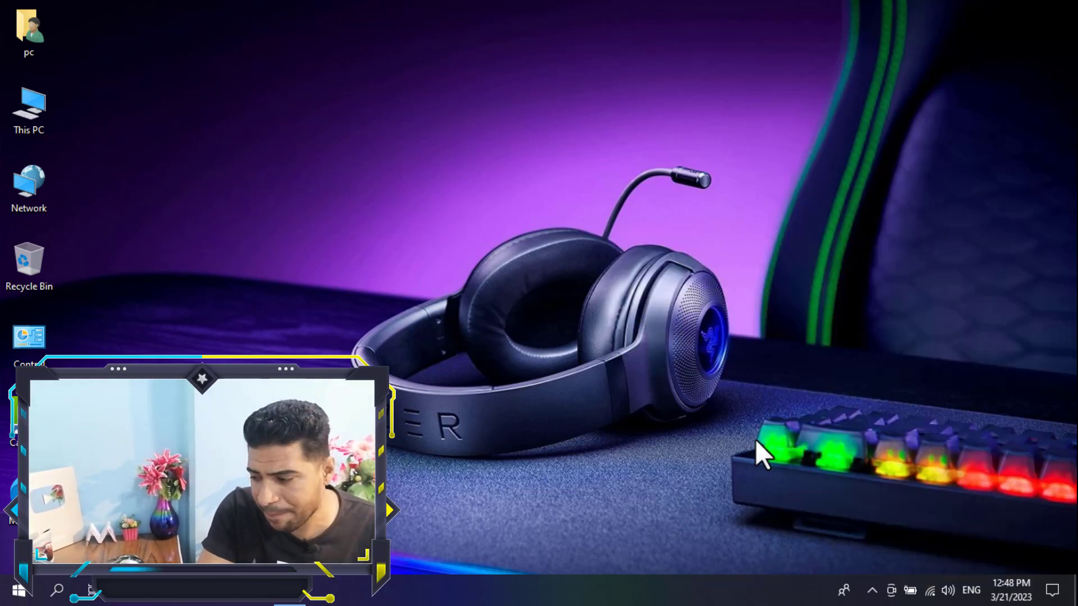
right_click(838, 597)
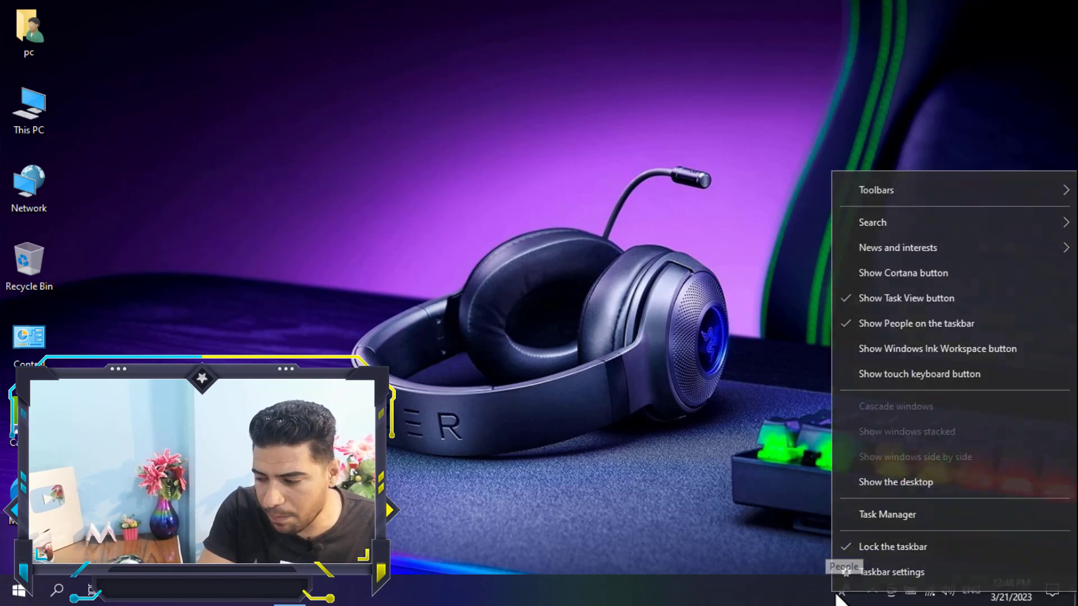
left_click(895, 325)
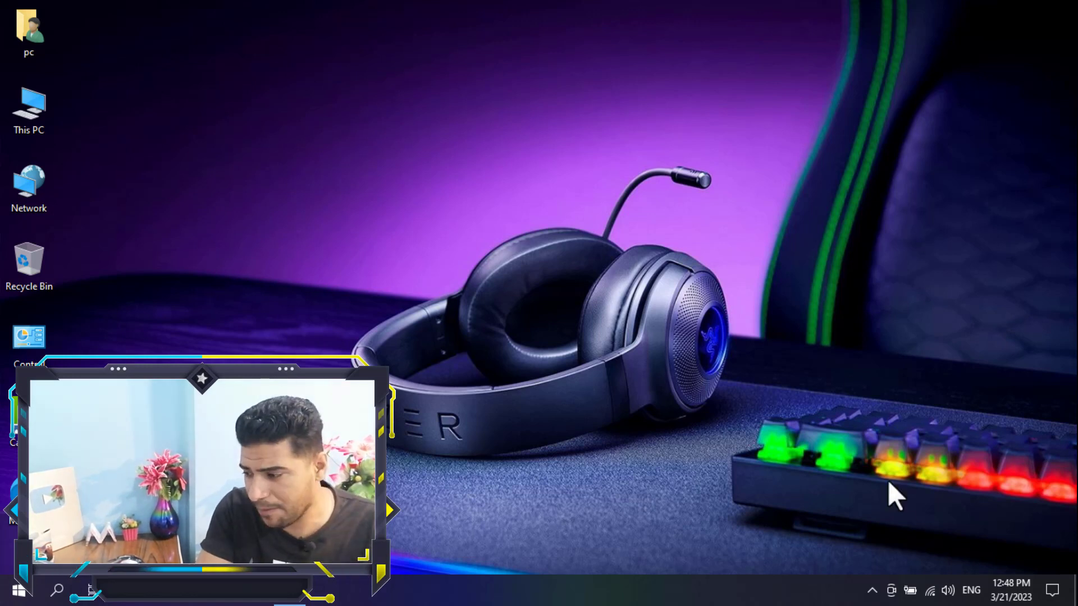
Hide the Meet Now icon and set the taskbar's Search to Hidden.
right_click(891, 592)
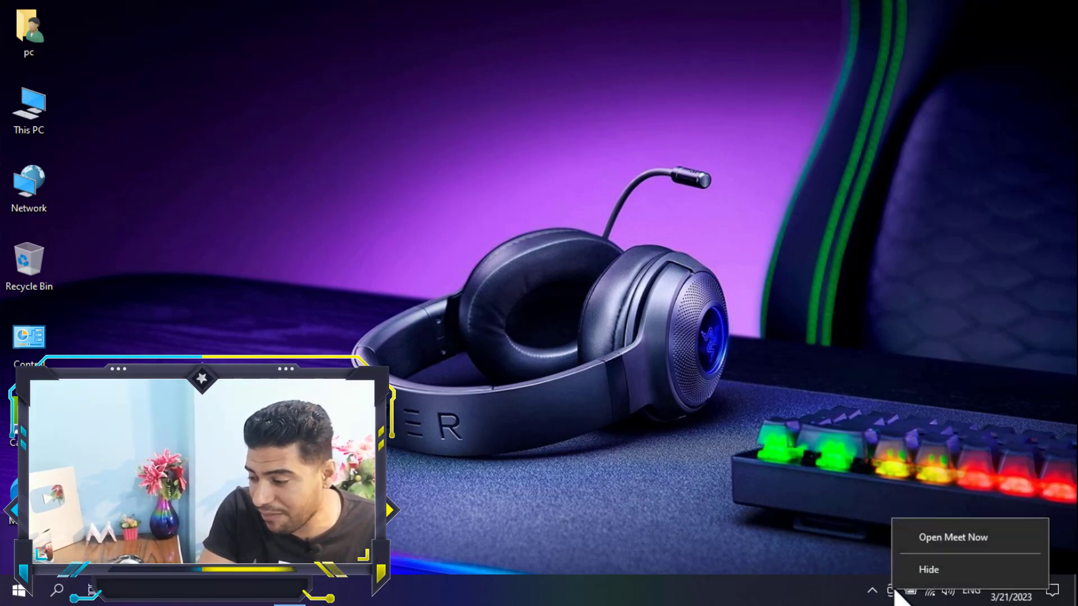
left_click(900, 574)
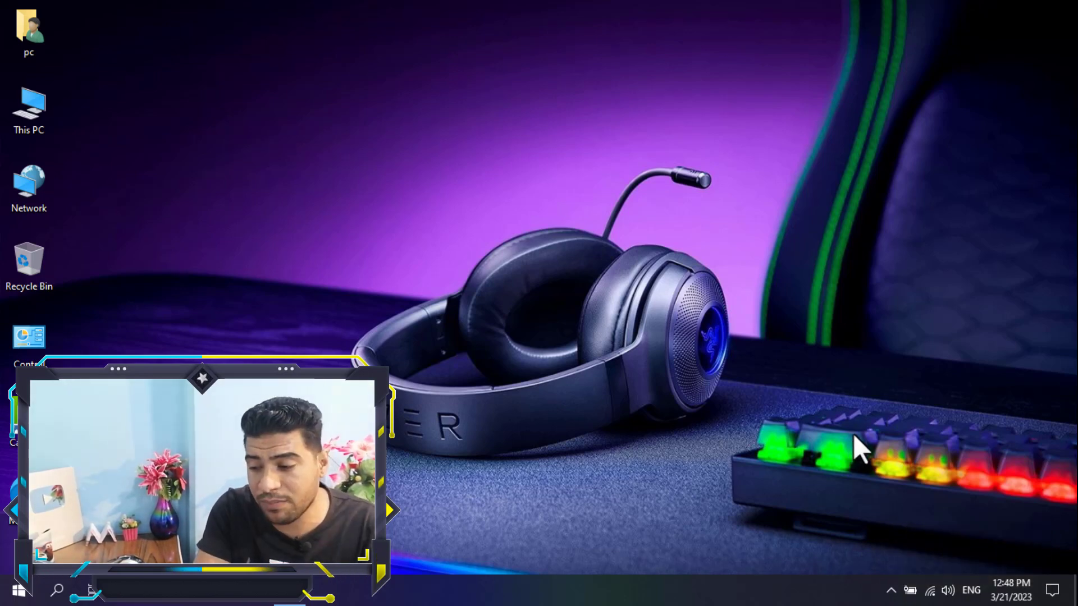
right_click(508, 591)
mouse_move(577, 214)
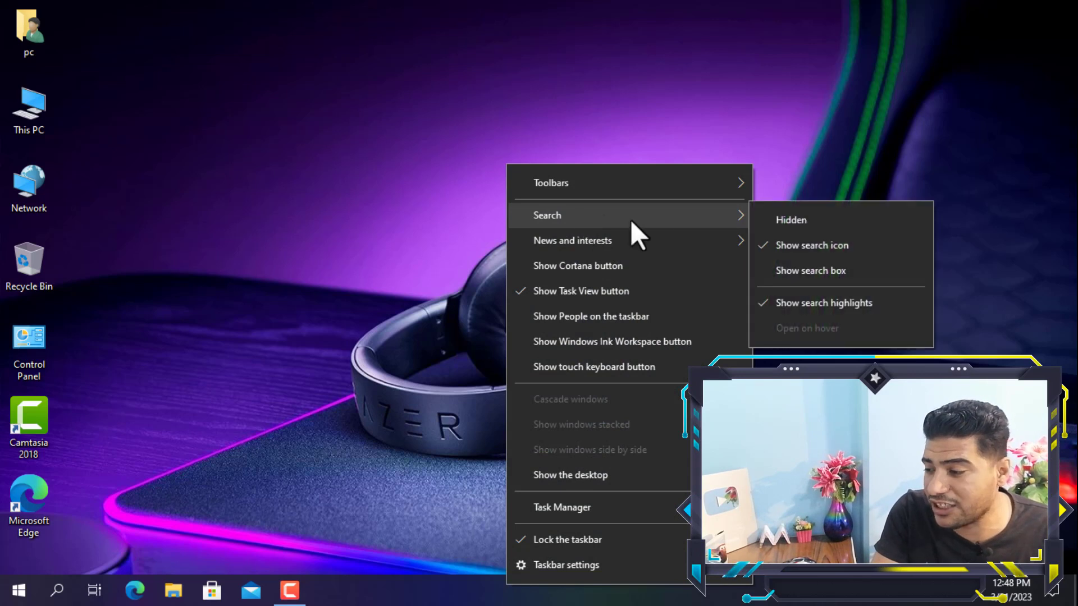
left_click(796, 220)
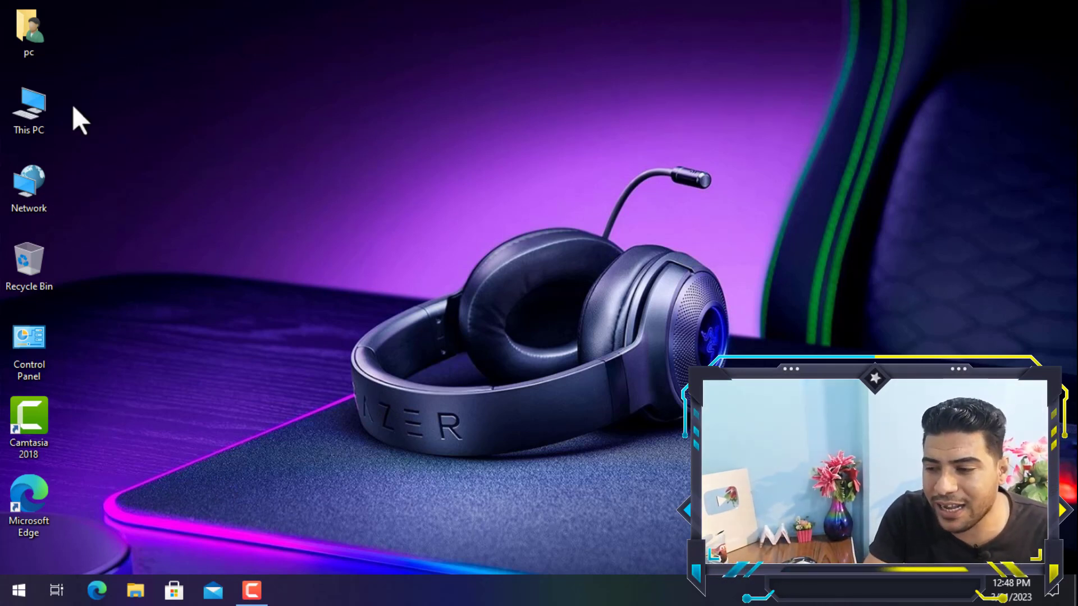
Open the Performance Options from This PC's advanced system settings and adjust the visual effects for best performance.
right_click(37, 110)
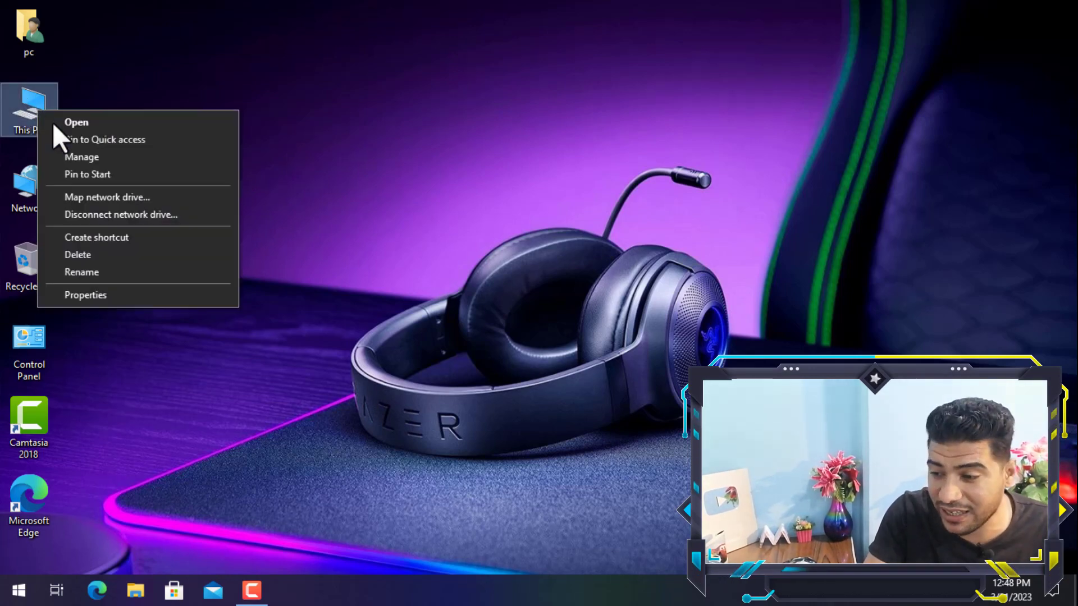
left_click(137, 293)
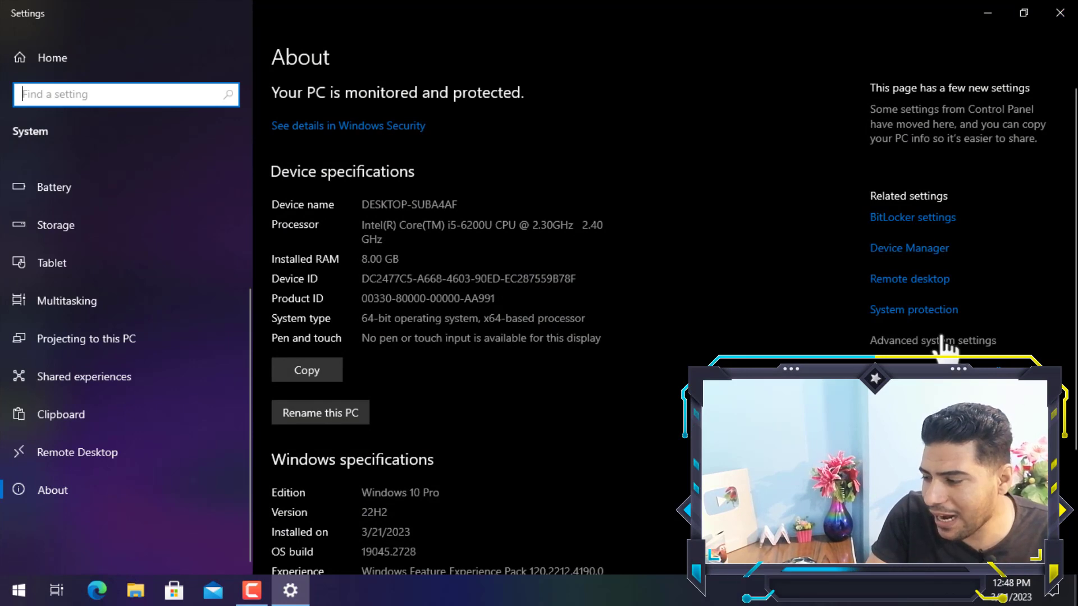
left_click(954, 341)
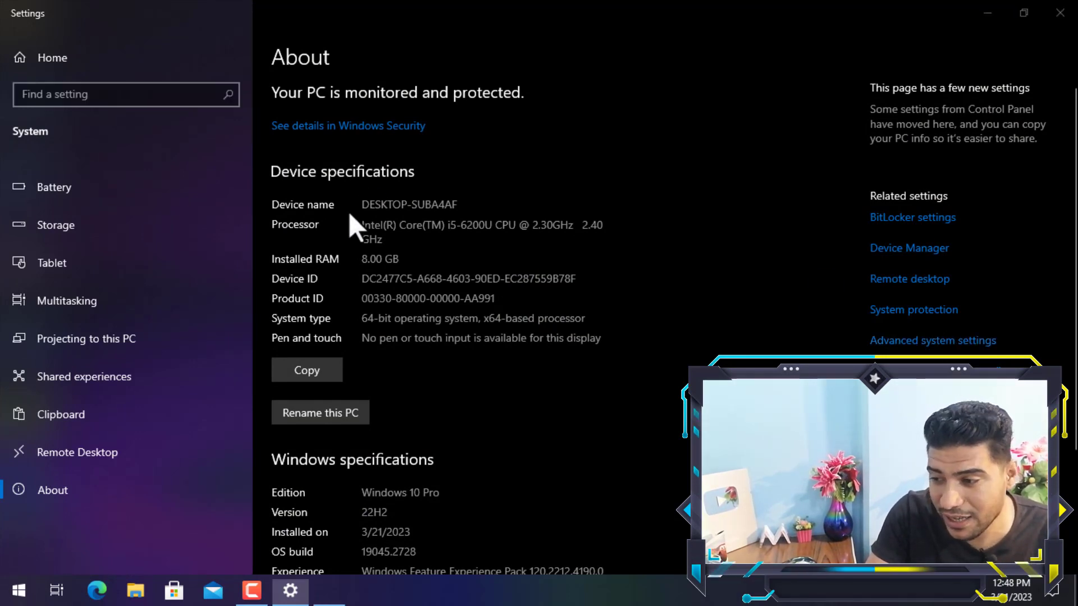
left_click(290, 147)
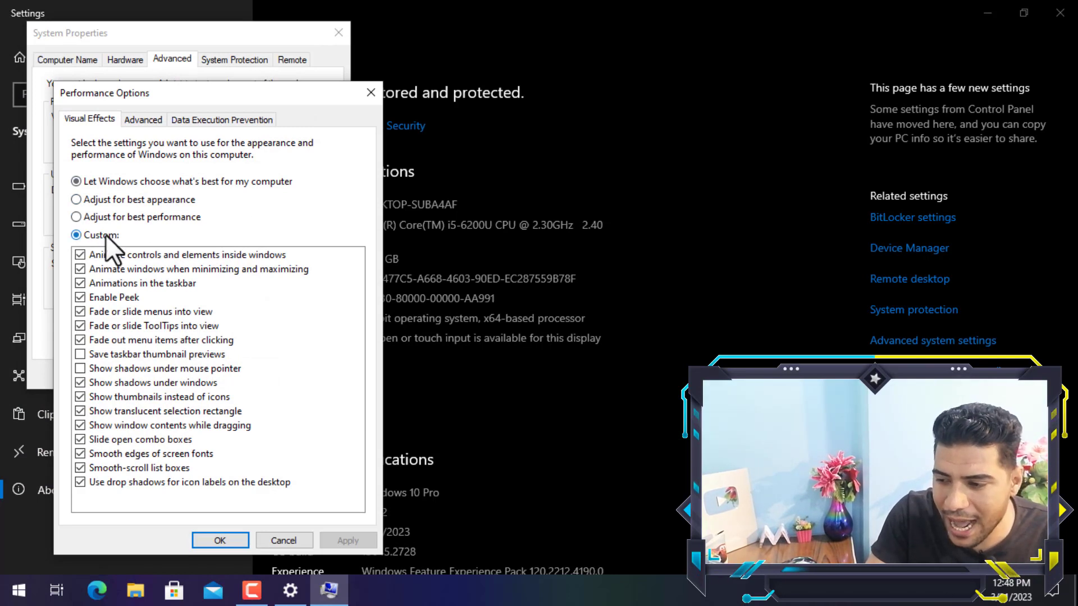
left_click(103, 215)
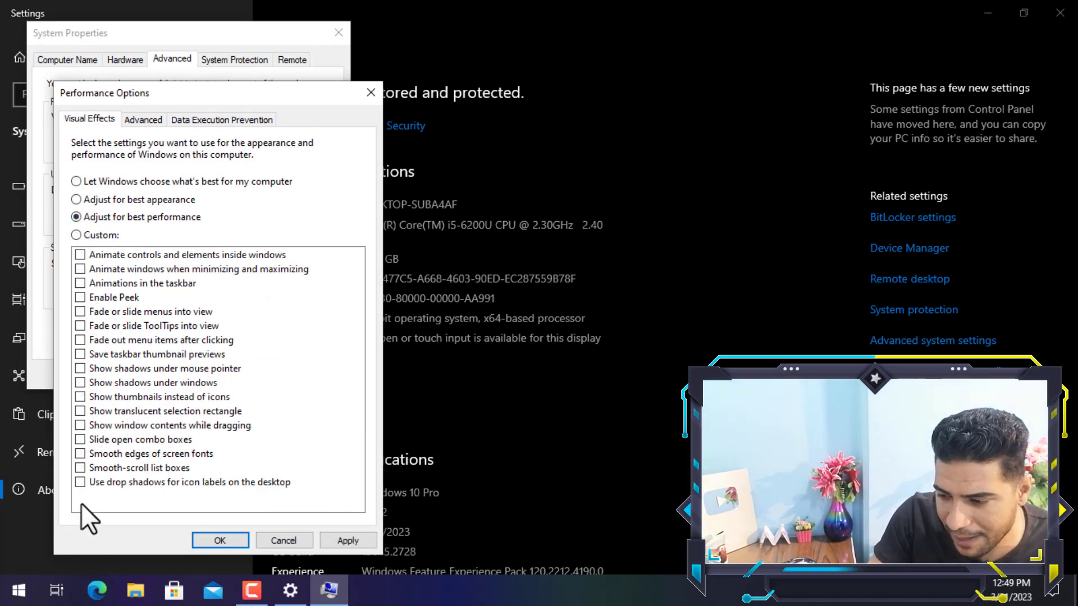
Enable only icon label drop shadows, smooth font edges, window shadows and thumbnails, apply the visual effects, and close the system windows.
left_click(80, 482)
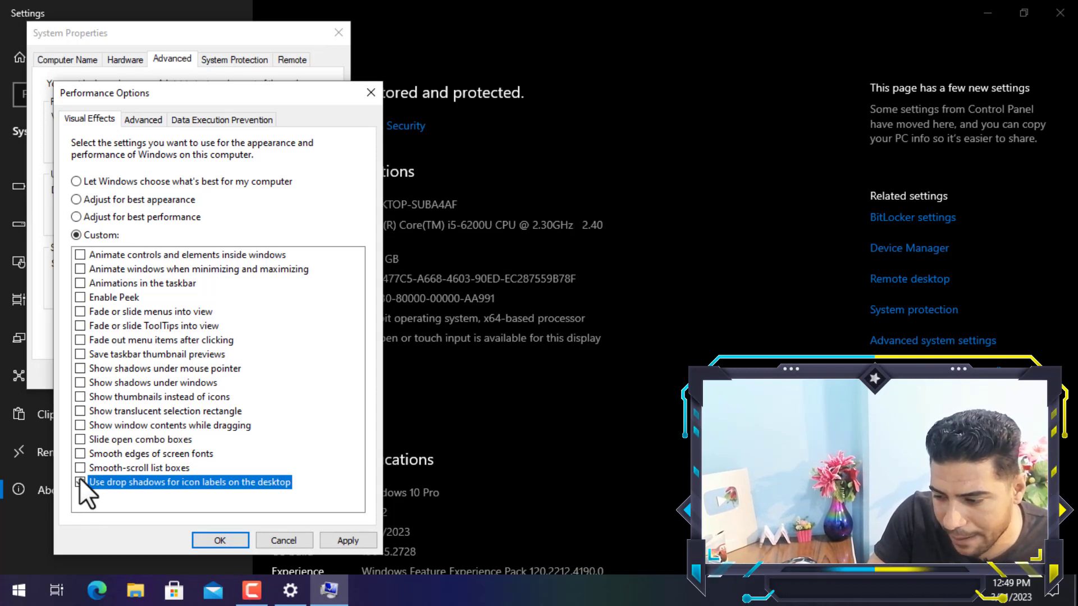
left_click(80, 454)
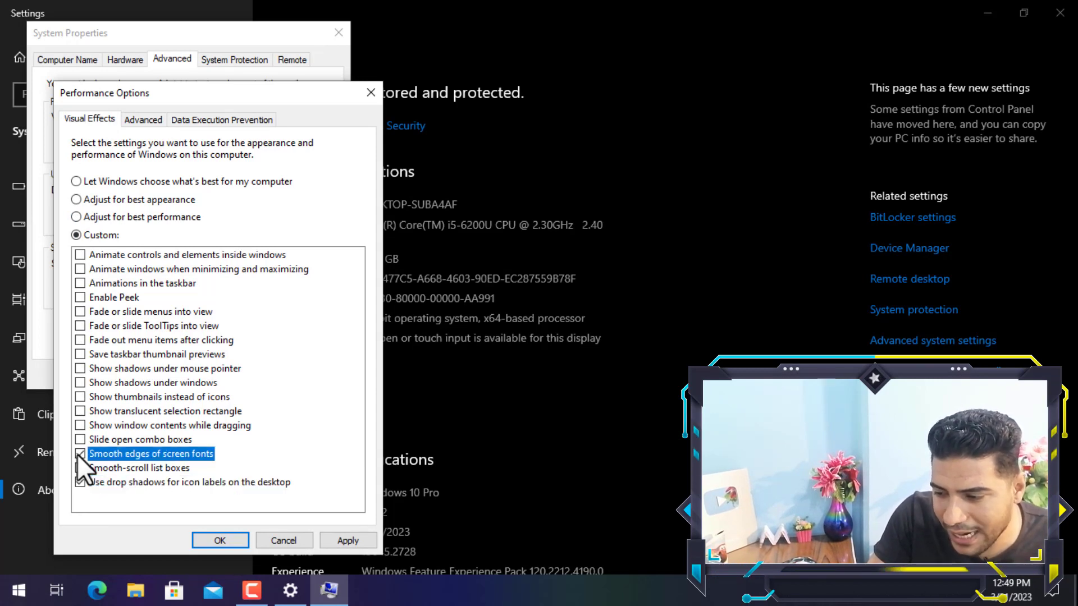
left_click(80, 382)
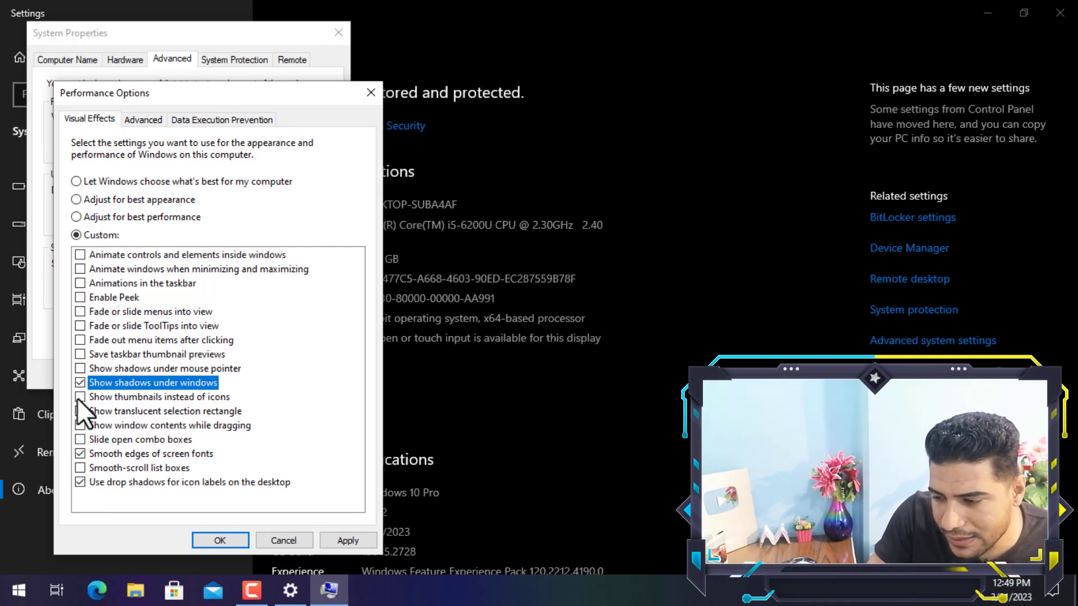
left_click(79, 397)
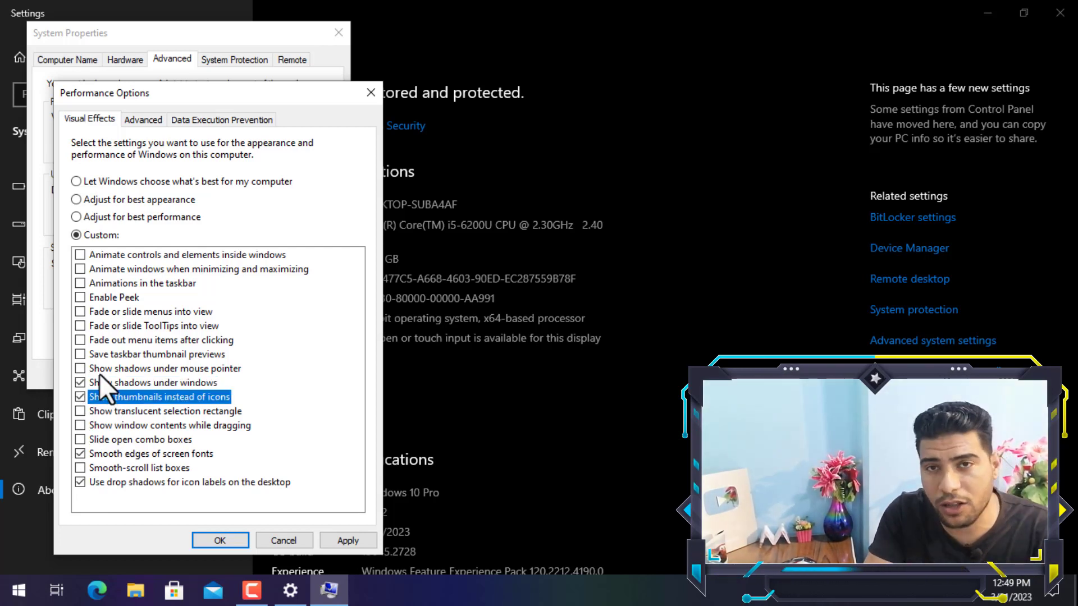
left_click(335, 541)
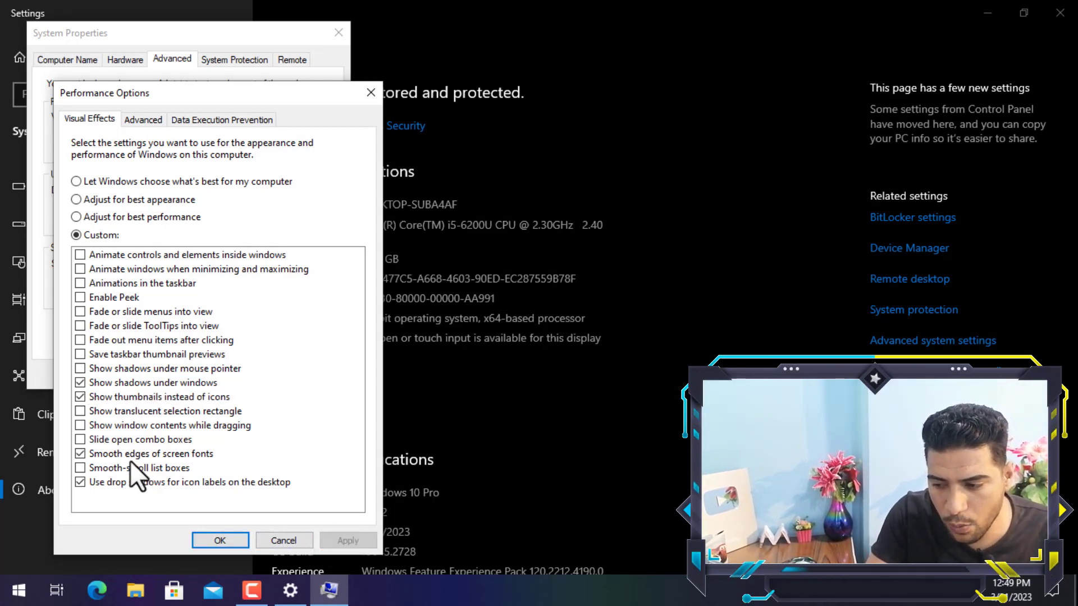
left_click(232, 540)
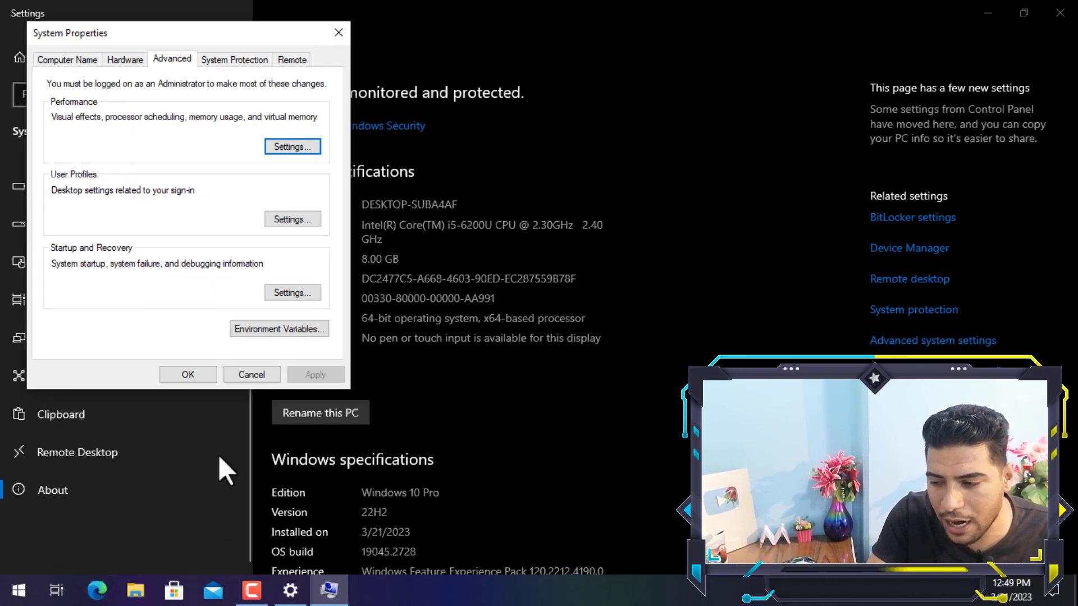
left_click(190, 373)
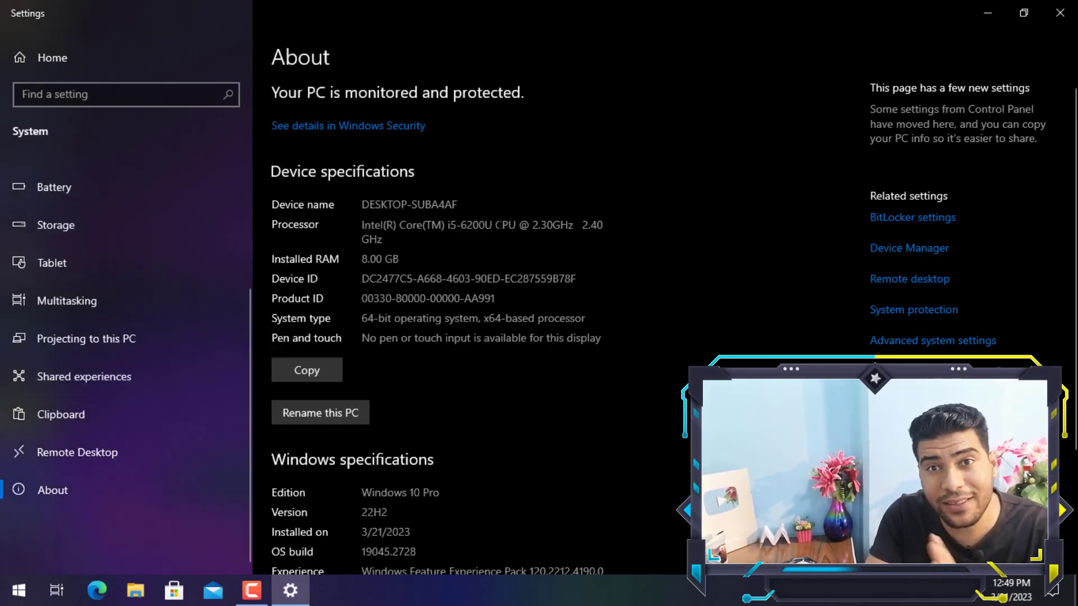
left_click(1059, 12)
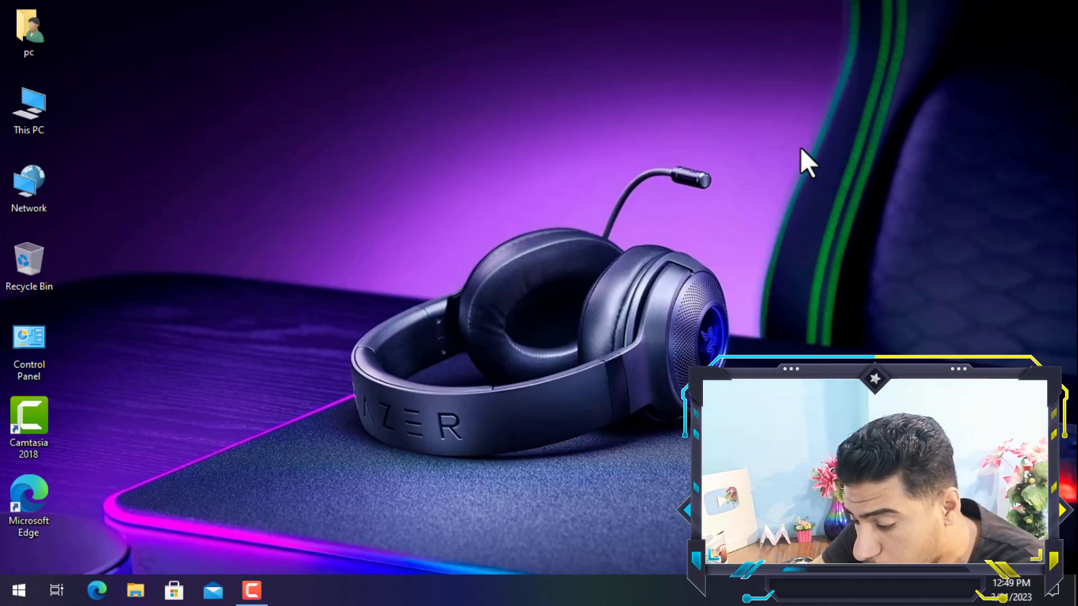
Run msconfig and show the Services list in System Configuration.
key("super+r")
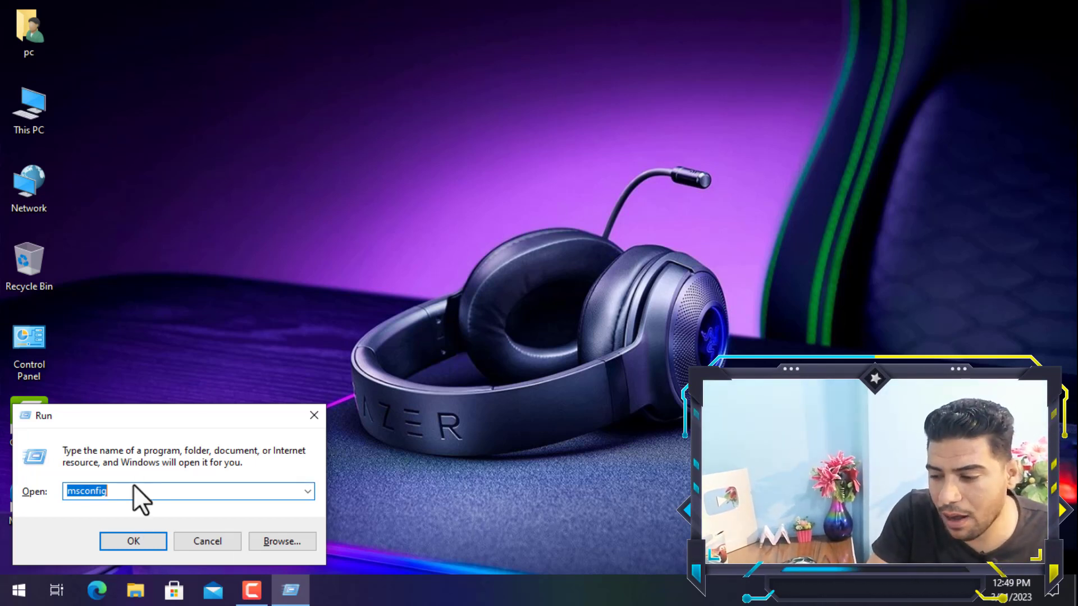
left_click(137, 494)
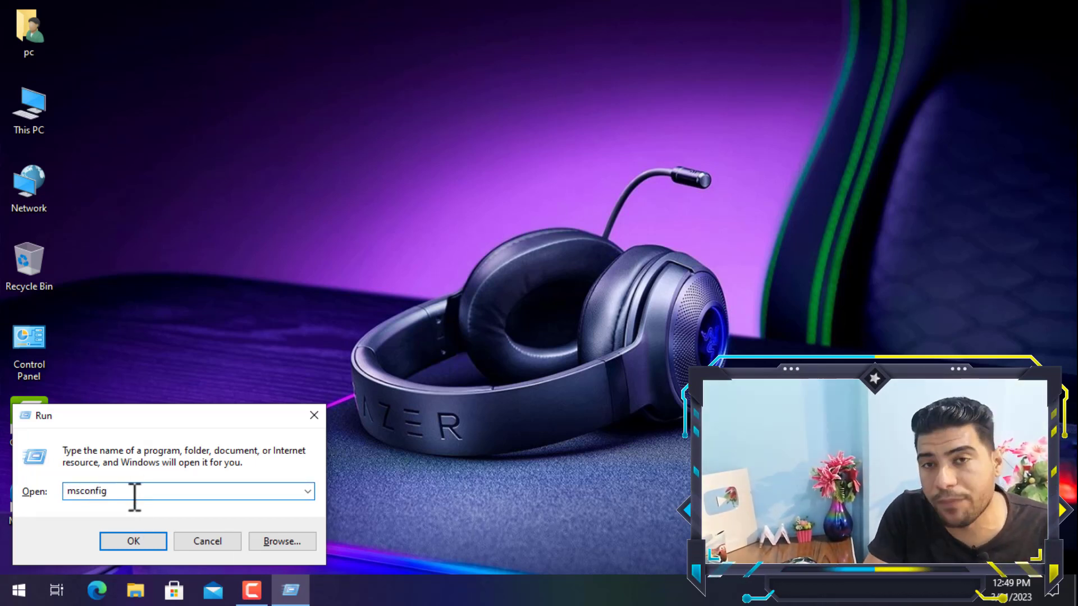
left_click(133, 542)
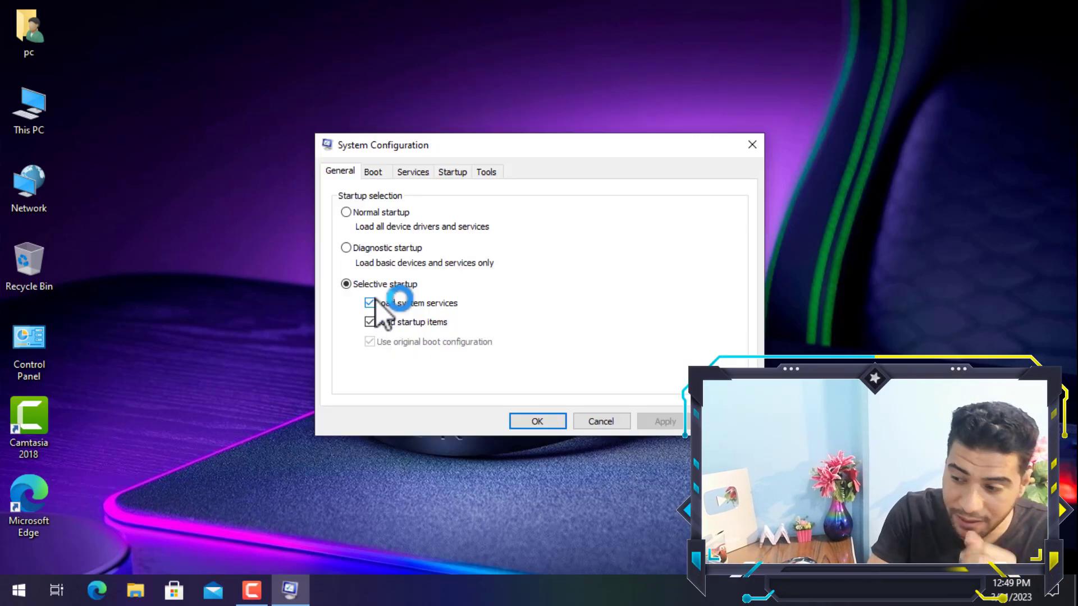
left_click(414, 172)
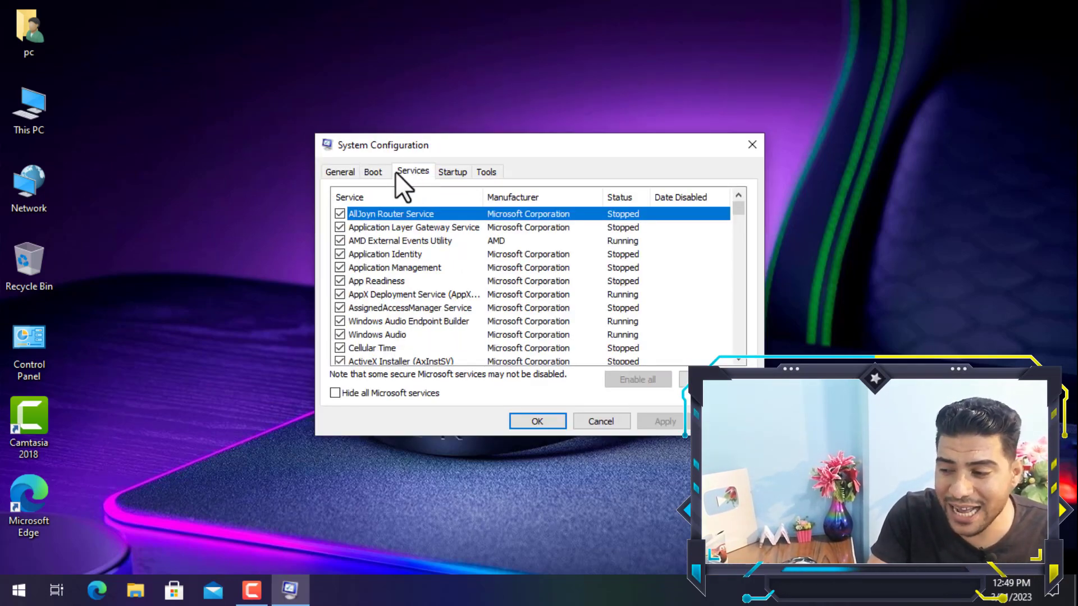
Hide all Microsoft services and disable all the remaining third-party services in the list.
left_click(363, 392)
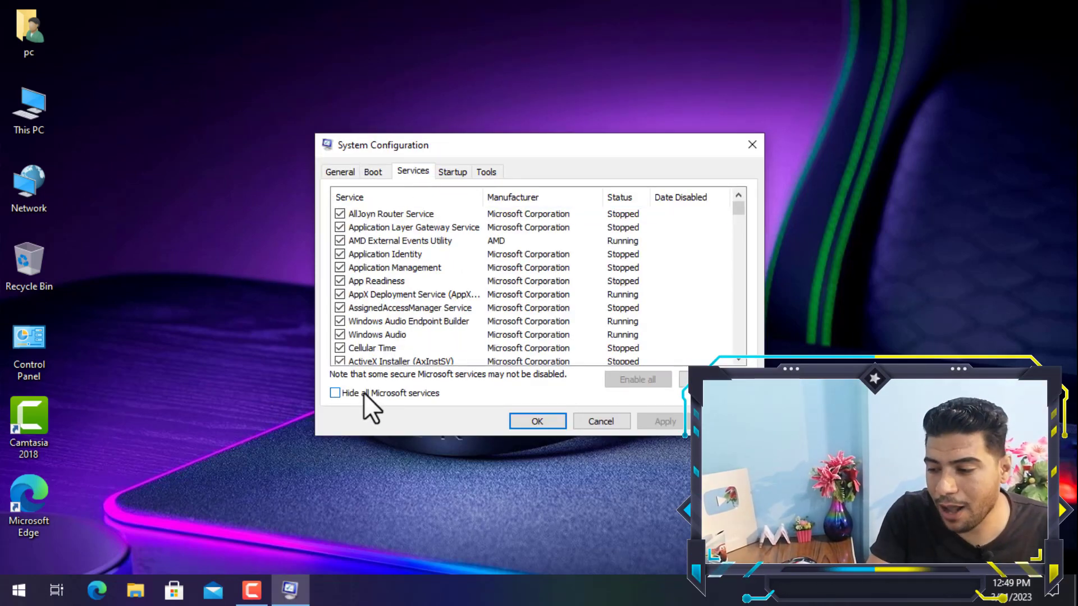
left_click(372, 396)
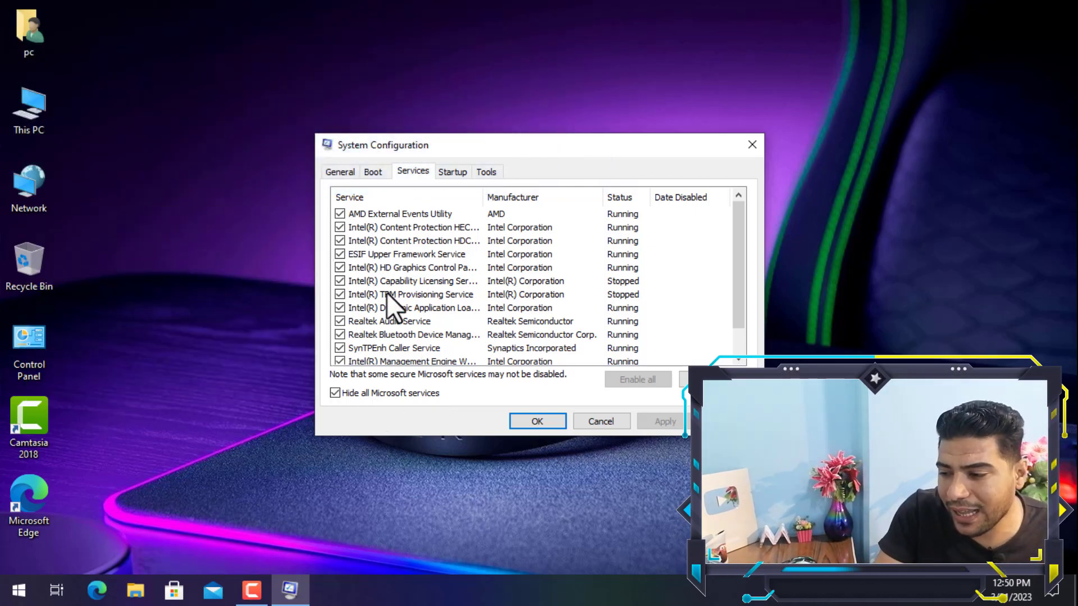
scroll(409, 302, "down", 1)
scroll(412, 305, "up", 1)
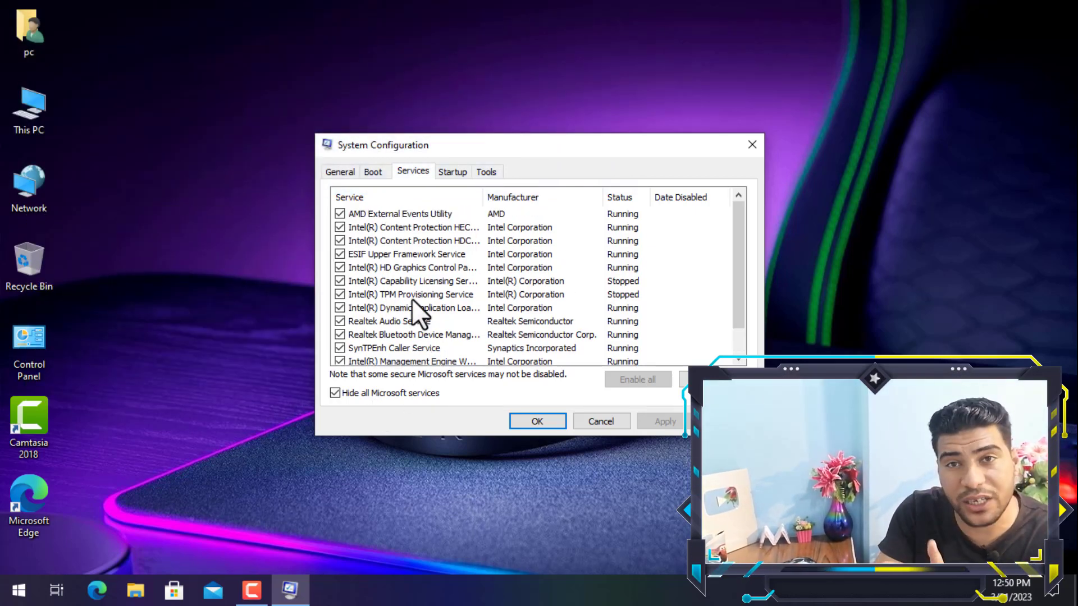
key("alt+d")
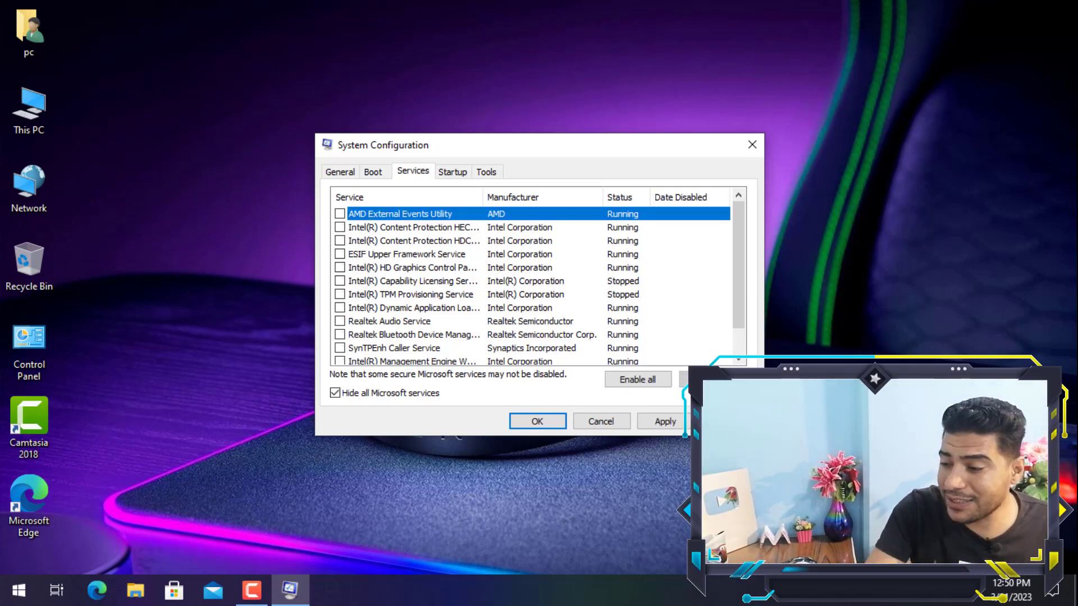
Apply the disabled services in System Configuration and exit without restarting the computer.
left_click(659, 424)
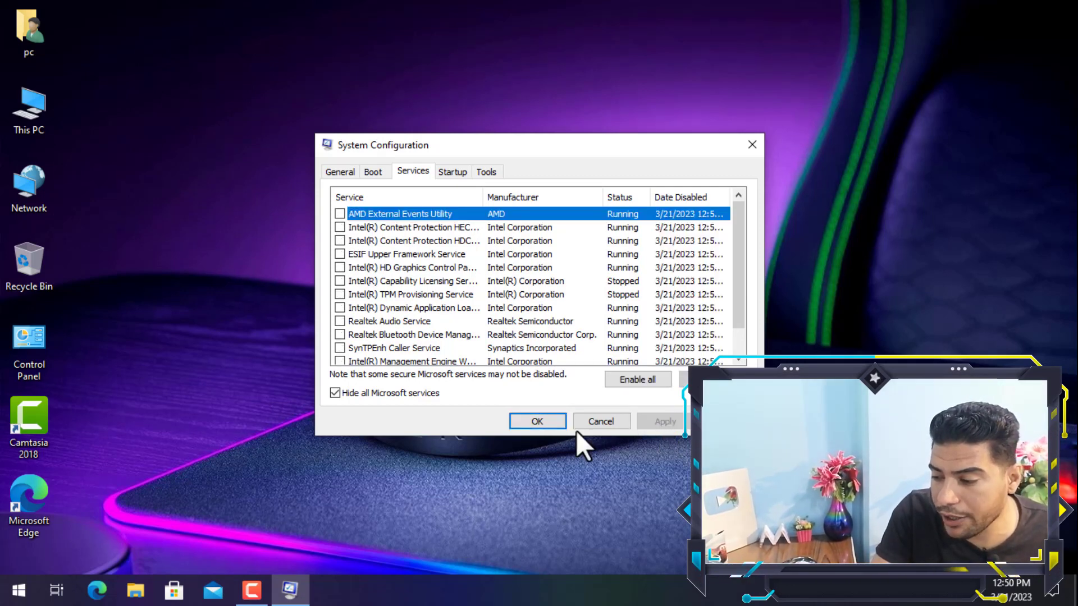
left_click(538, 421)
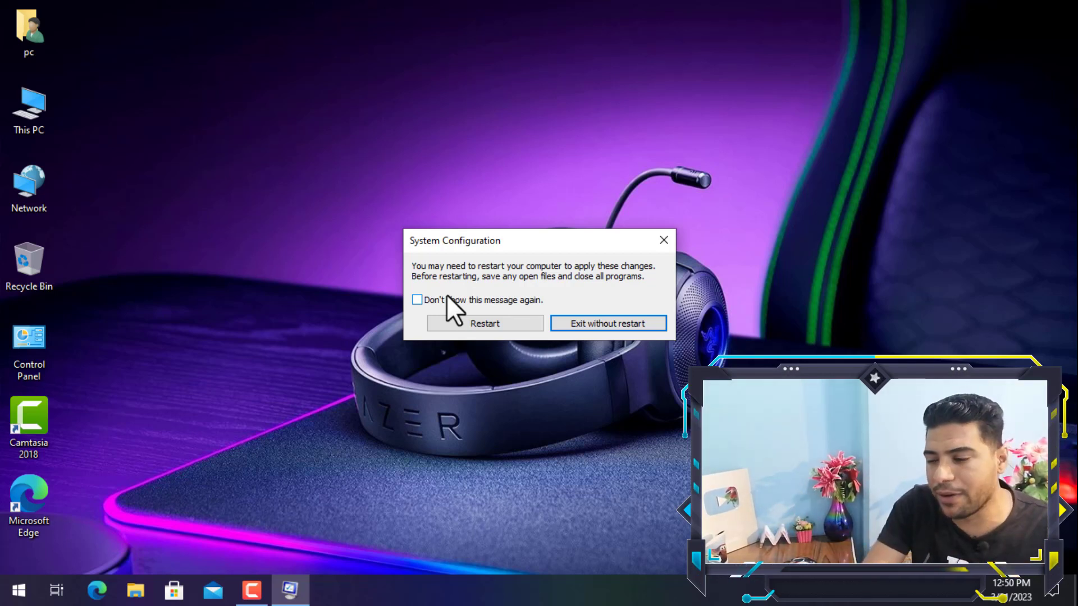
left_click(587, 327)
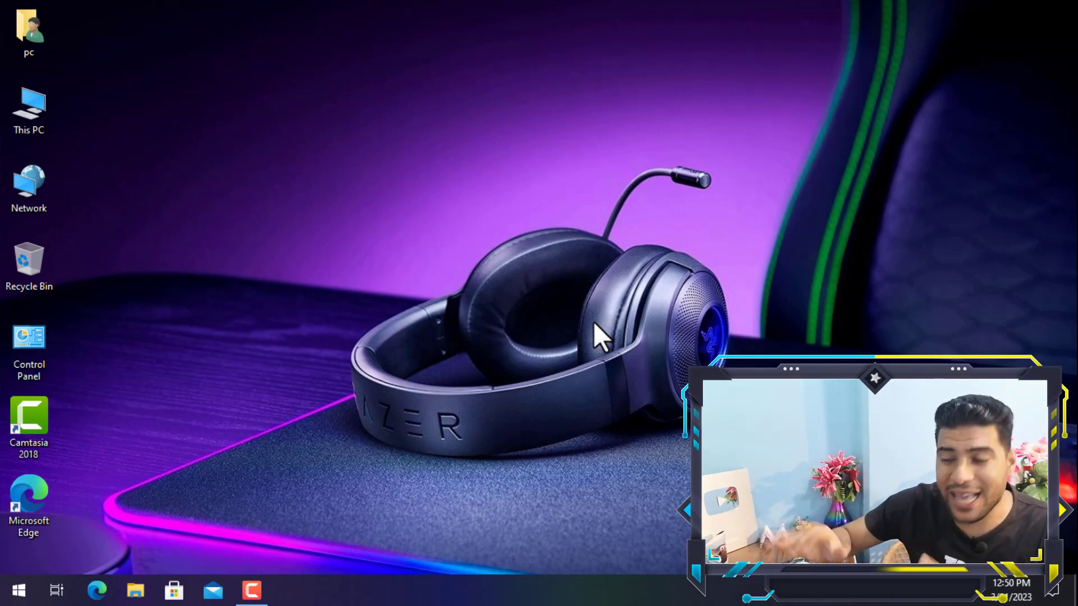
Copy the powercfg -duplicatescheme command from the Arabic-named text file on USB Drive (E:), and close the file and folder windows.
key("super+e")
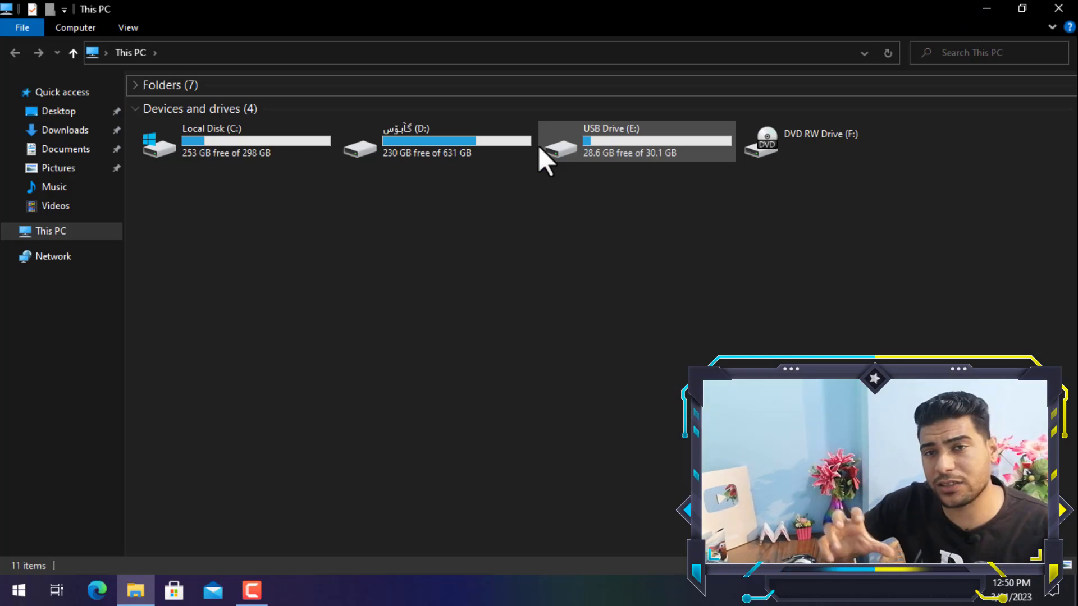
double_click(646, 150)
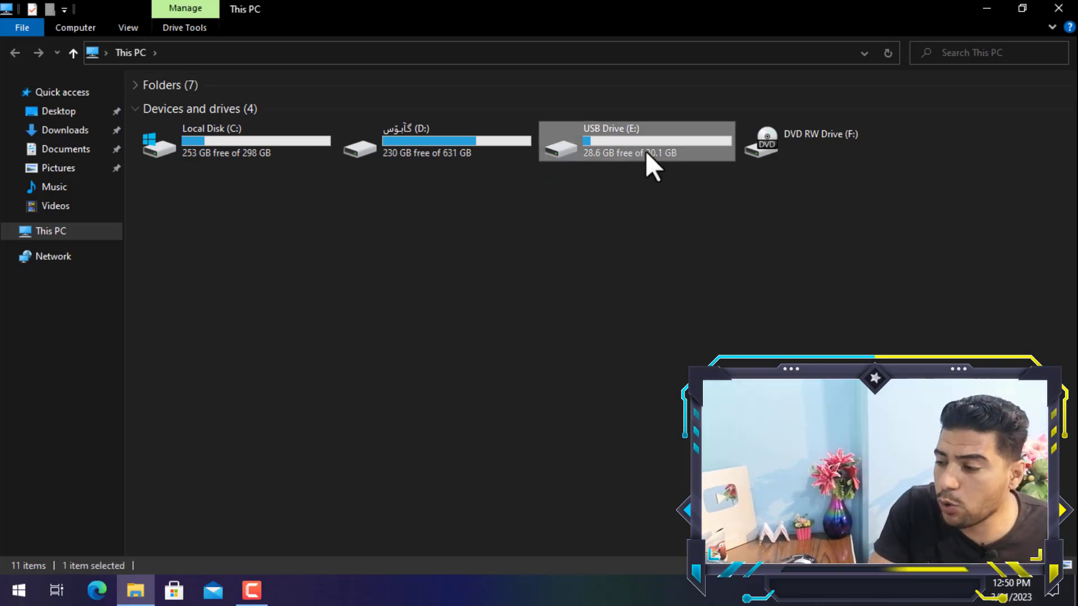
double_click(700, 149)
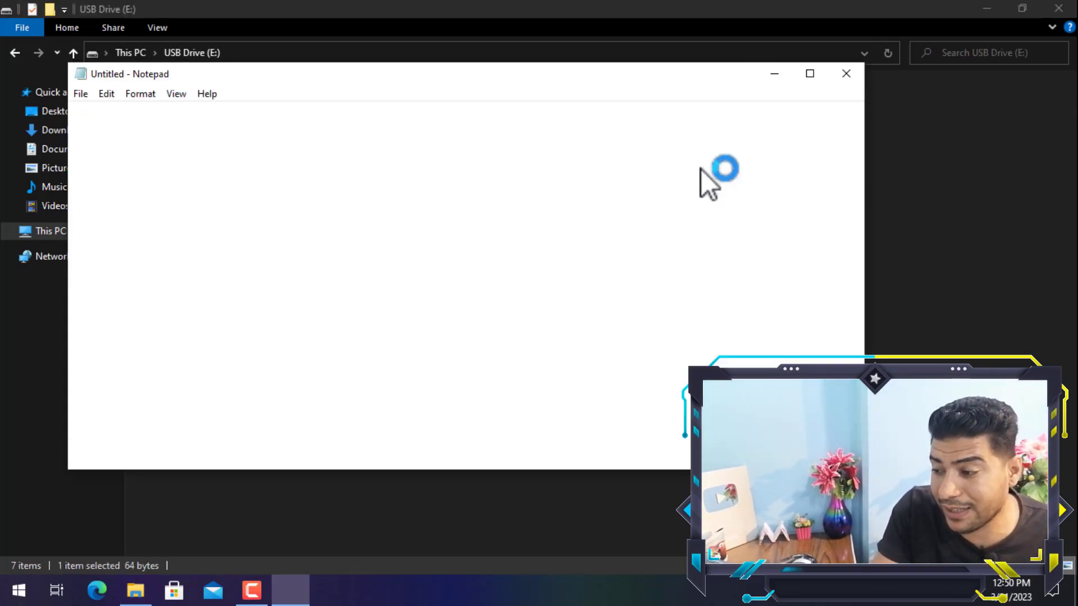
left_click_drag(488, 108, 72, 101)
right_click(102, 110)
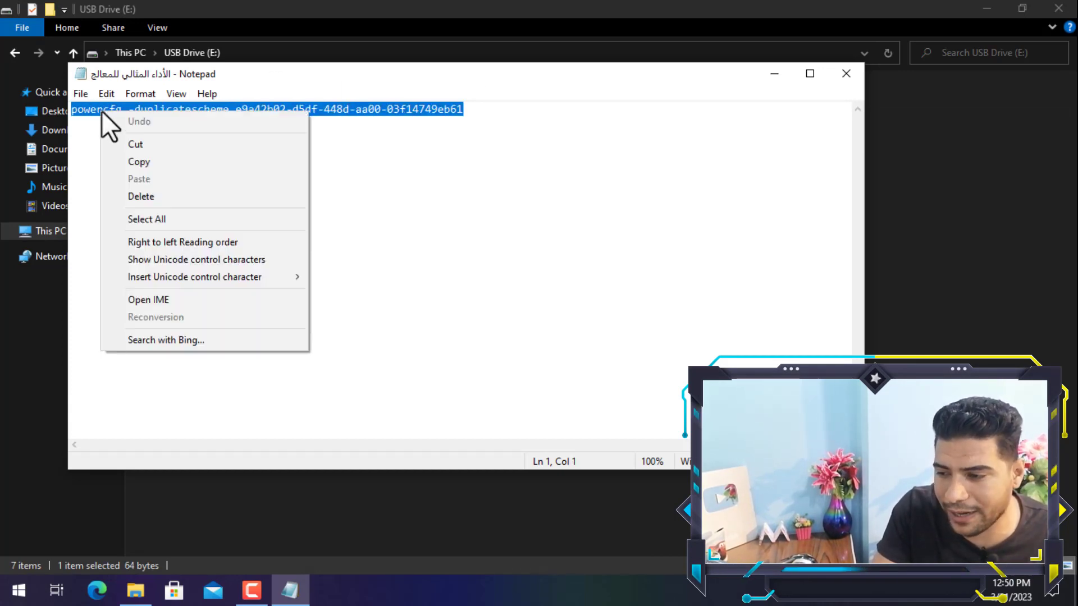
left_click(160, 161)
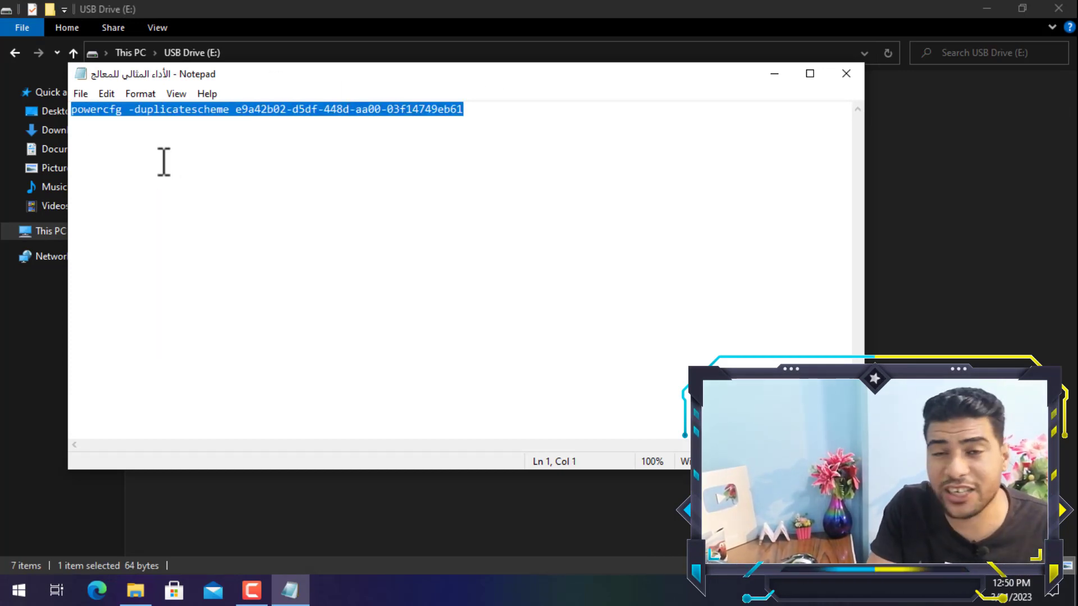
left_click(846, 73)
left_click(1058, 9)
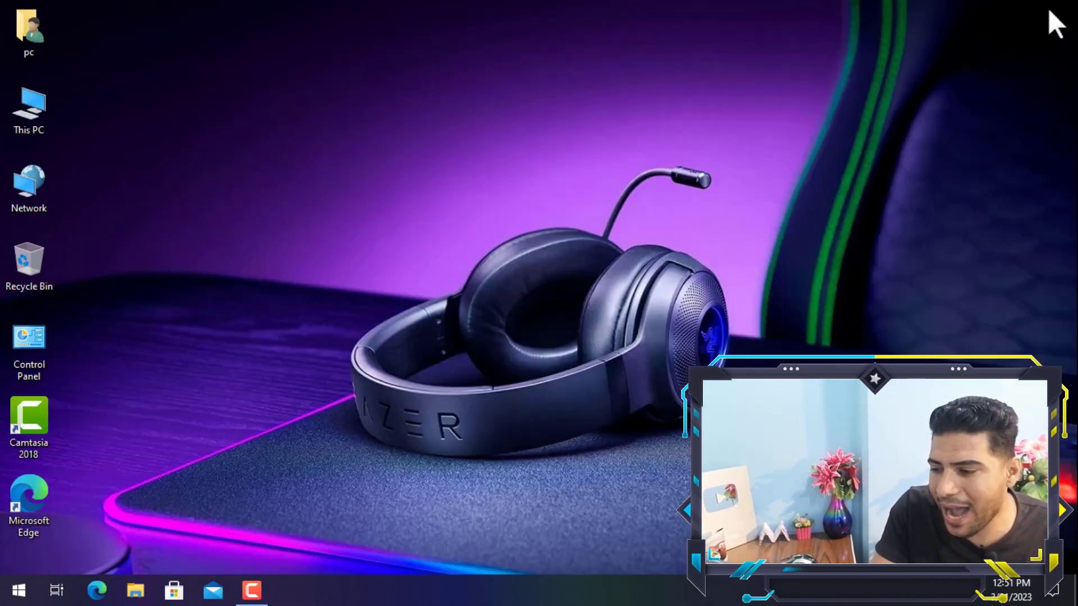
Run powercfg -duplicatescheme e9a42b02-d5df-448d-aa00-03f14749eb61 in a Command Prompt opened as administrator, and close it.
left_click(18, 590)
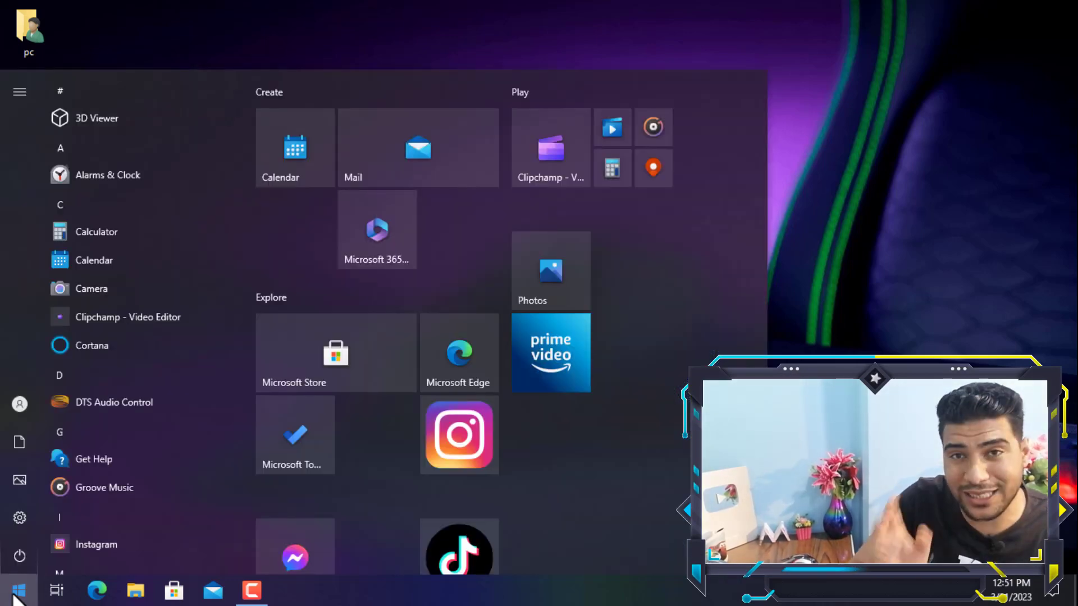
type("cmd")
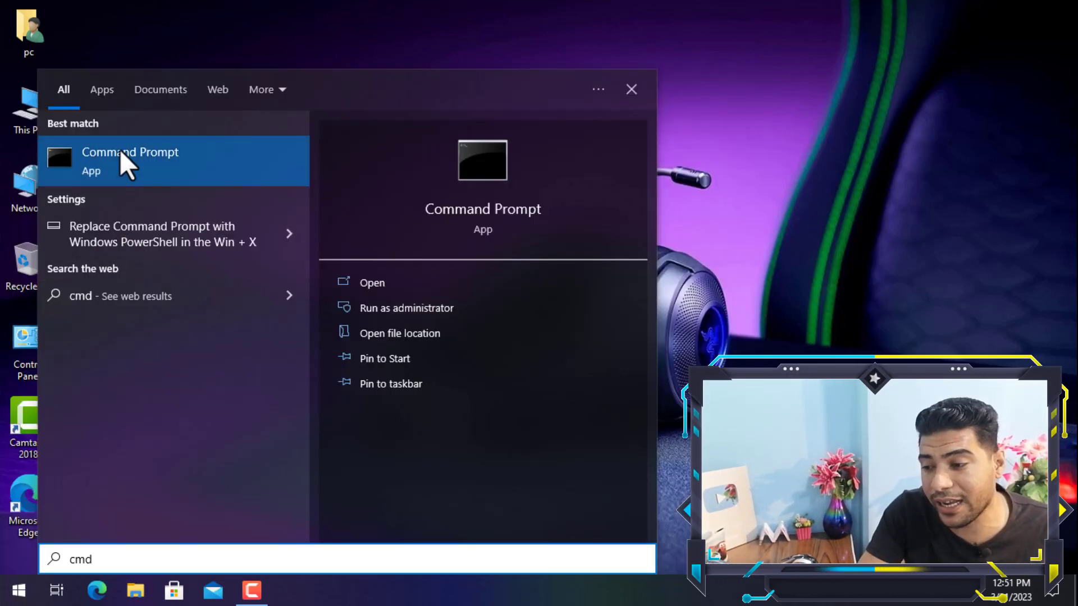
right_click(120, 149)
left_click(186, 169)
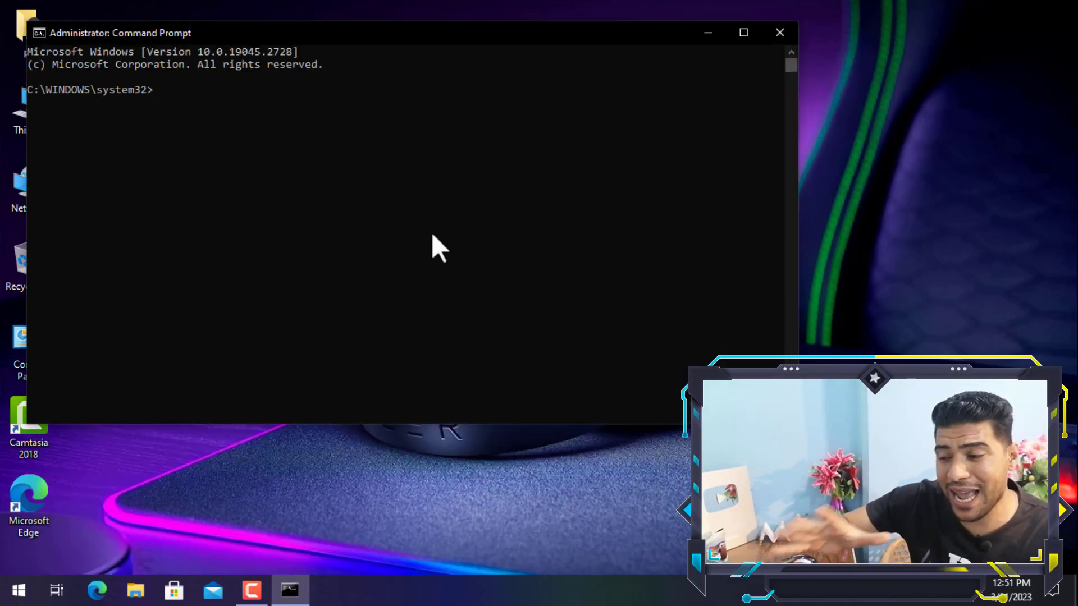
key("ctrl+v")
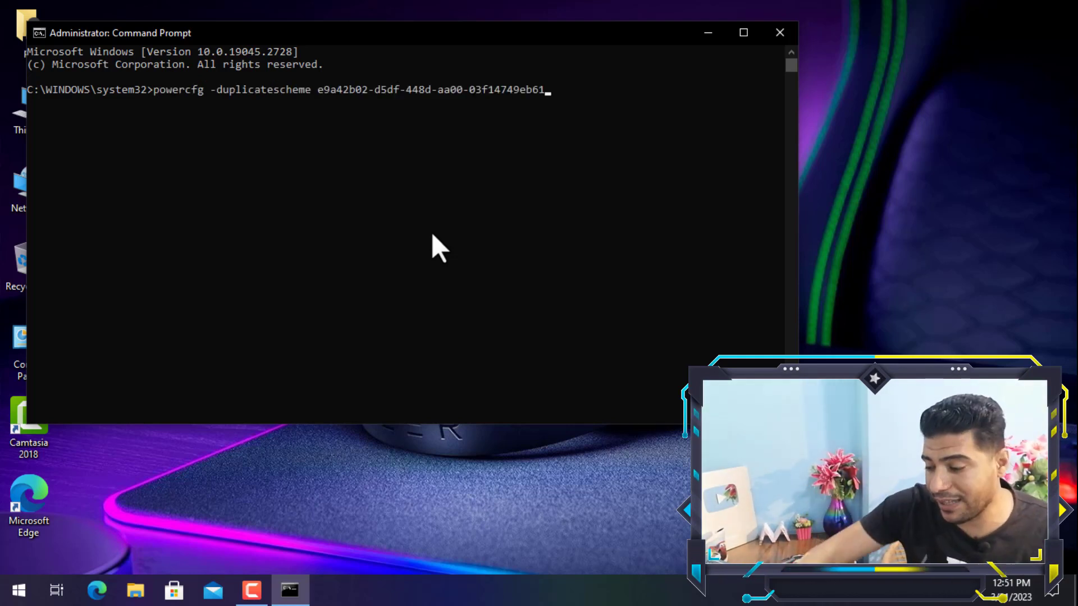
key("Return")
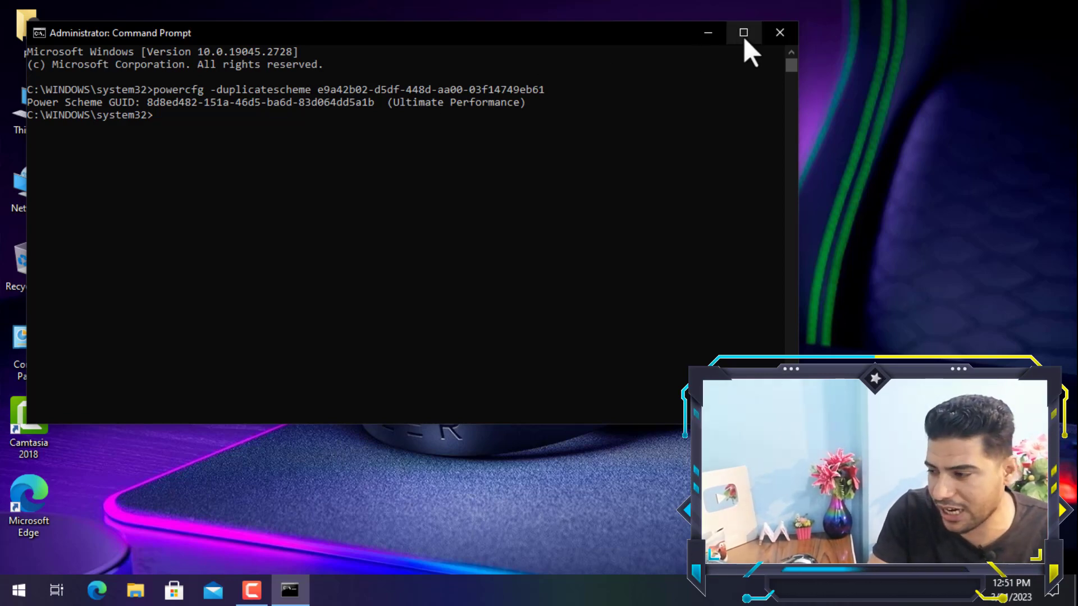
left_click(769, 32)
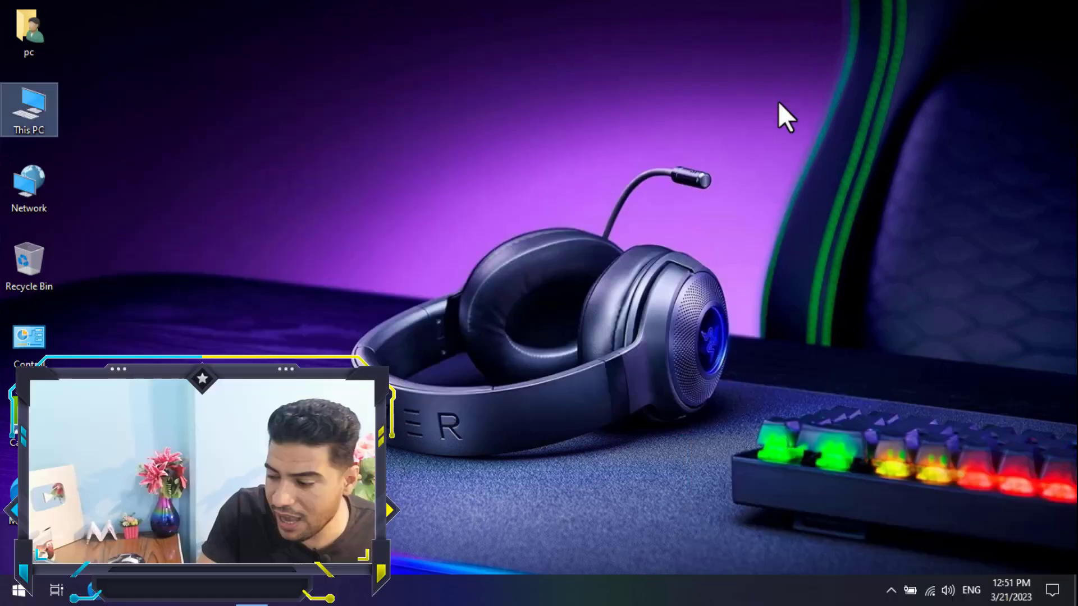
Open the Power Options, show the additional plans and select the Ultimate Performance power plan.
right_click(909, 590)
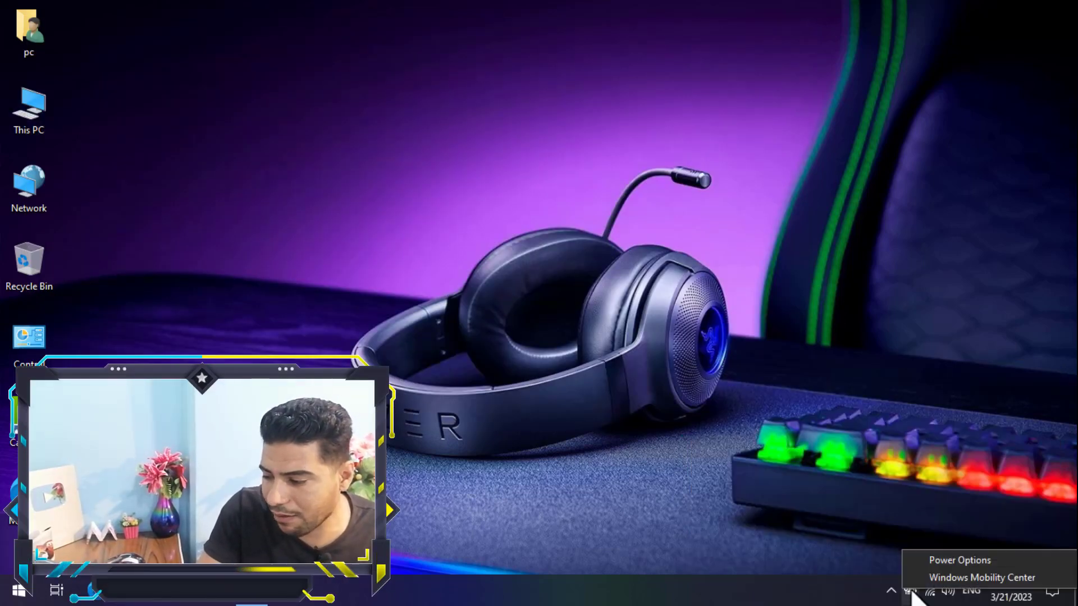
left_click(944, 560)
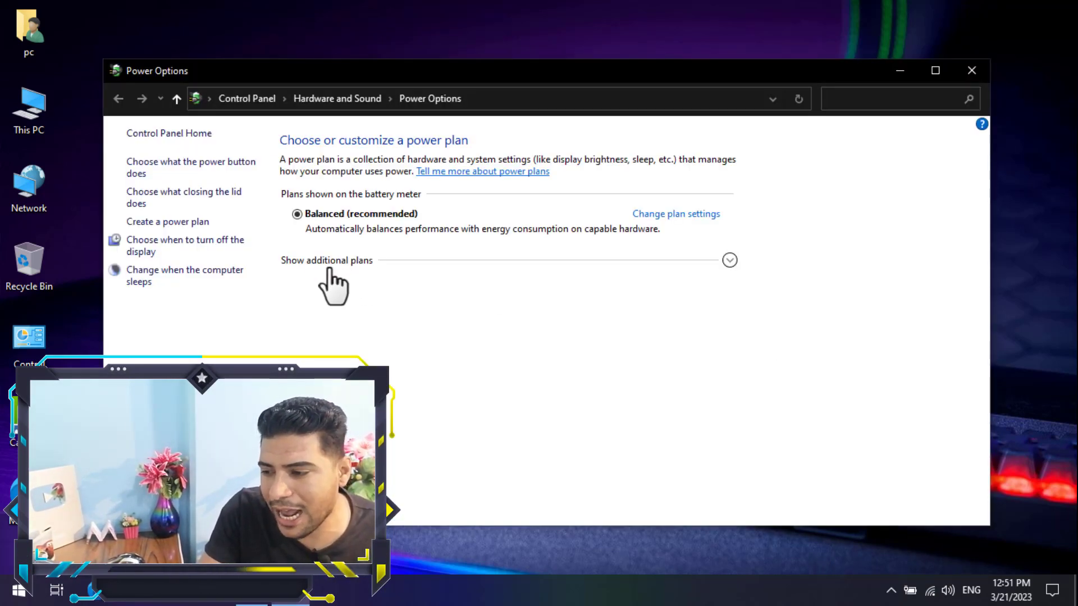
left_click(730, 260)
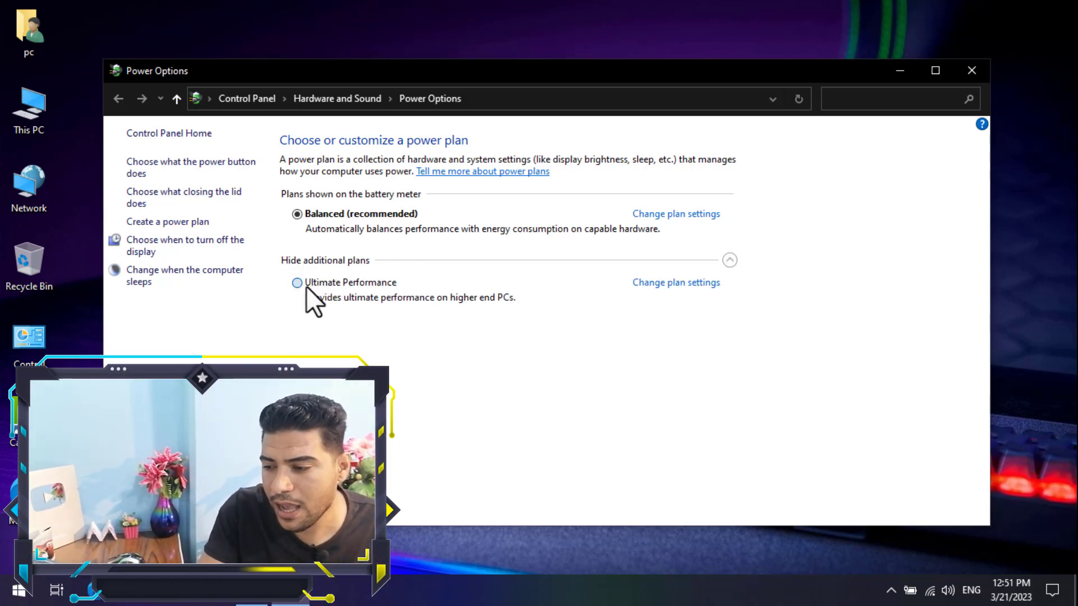
left_click(298, 287)
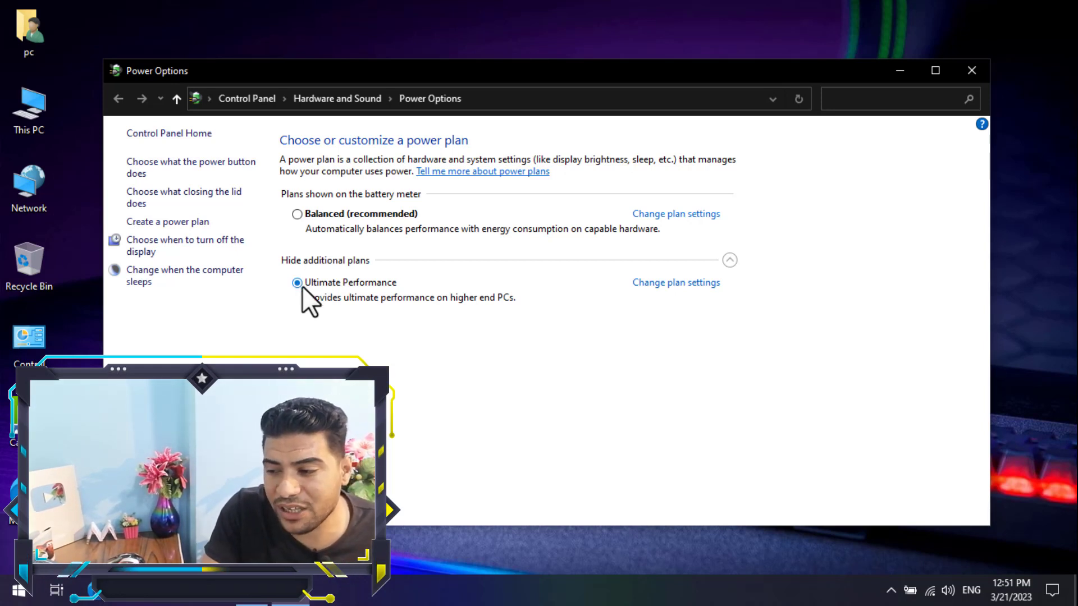
left_click(935, 71)
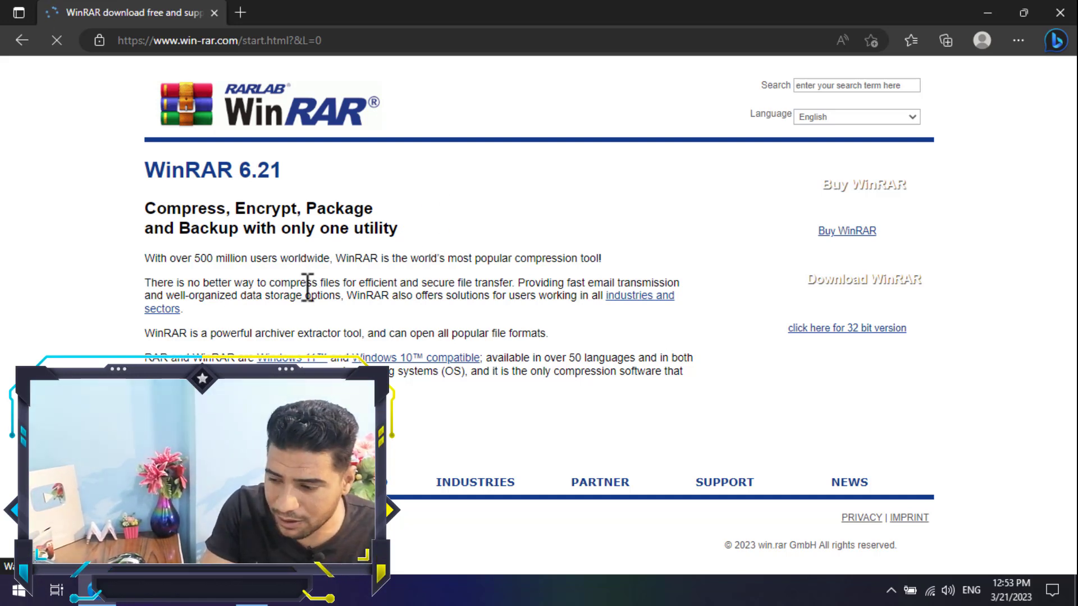
Download WinRAR 6.21 English 64 bit from win-rar.com and install it in C:\Program Files\WinRAR.
left_click(391, 493)
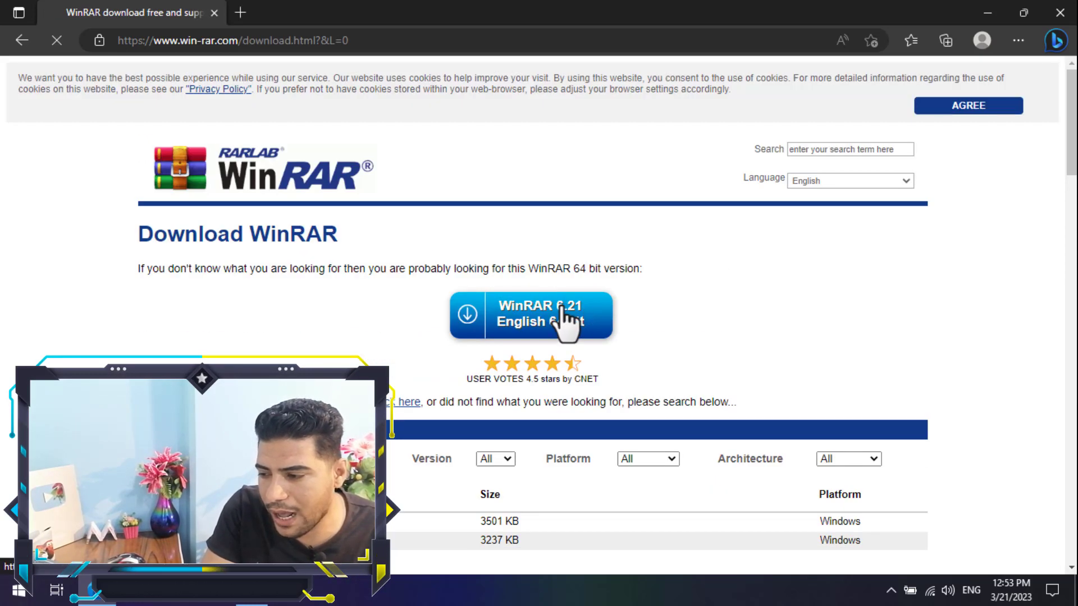
left_click(567, 318)
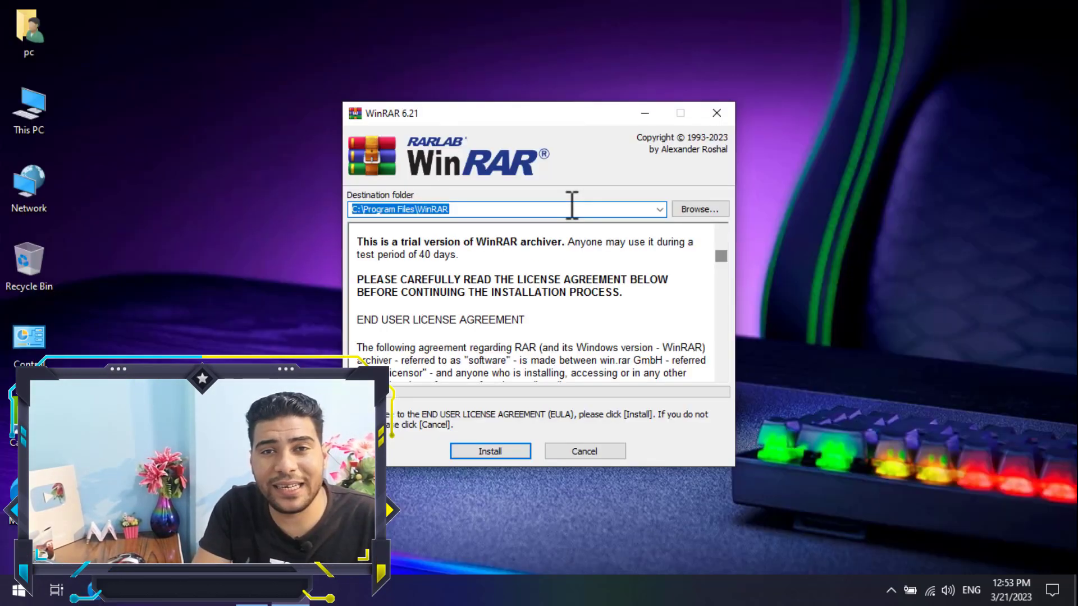
left_click(463, 210)
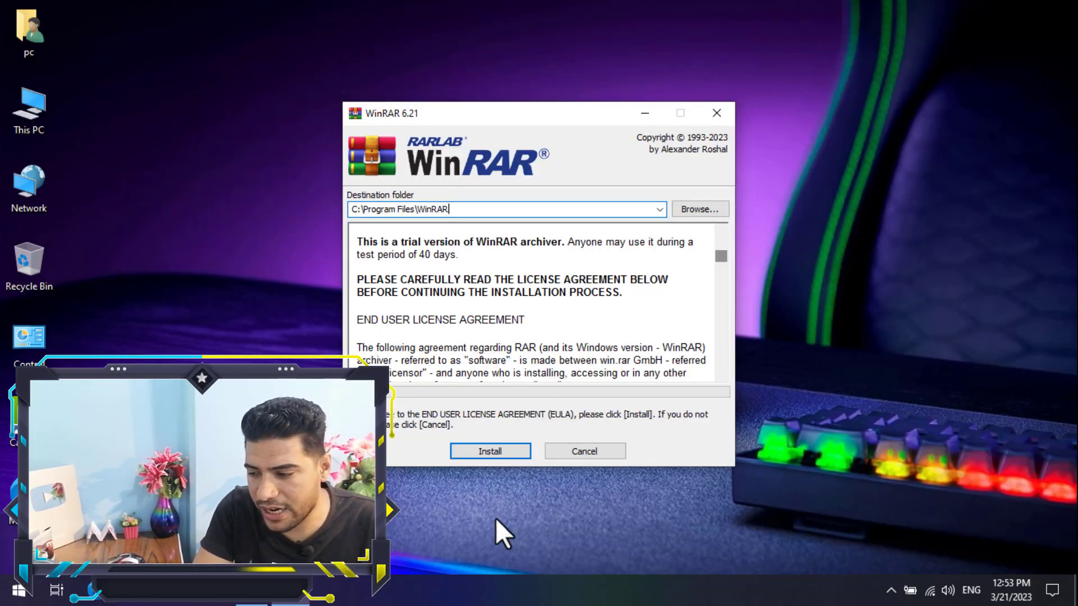
left_click(496, 456)
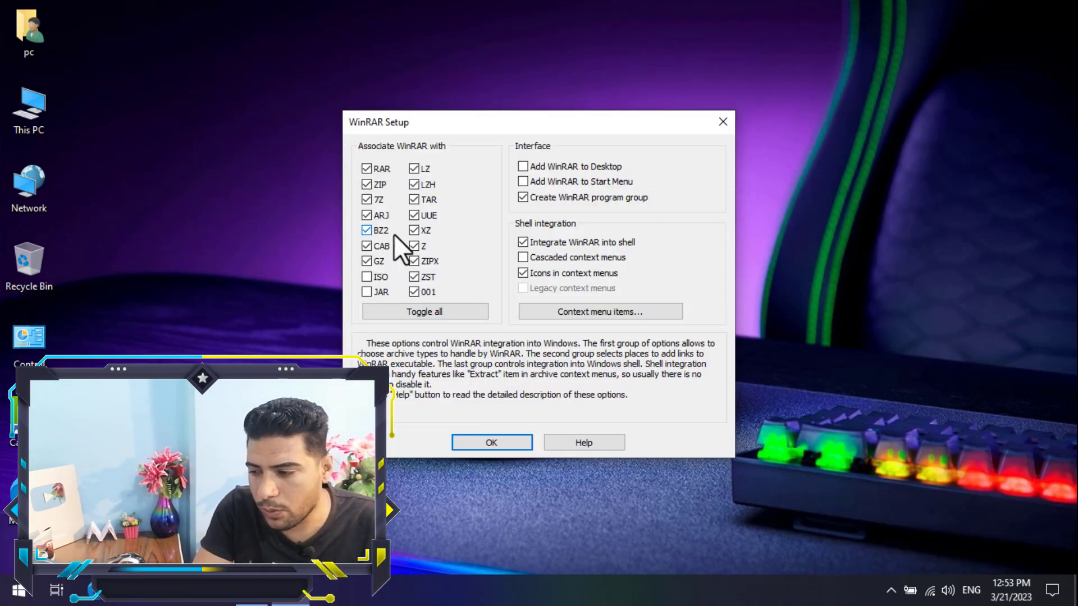
Associate WinRAR with ISO and JAR files as well, finish the setup and close the WinRAR shortcuts folder.
left_click(366, 292)
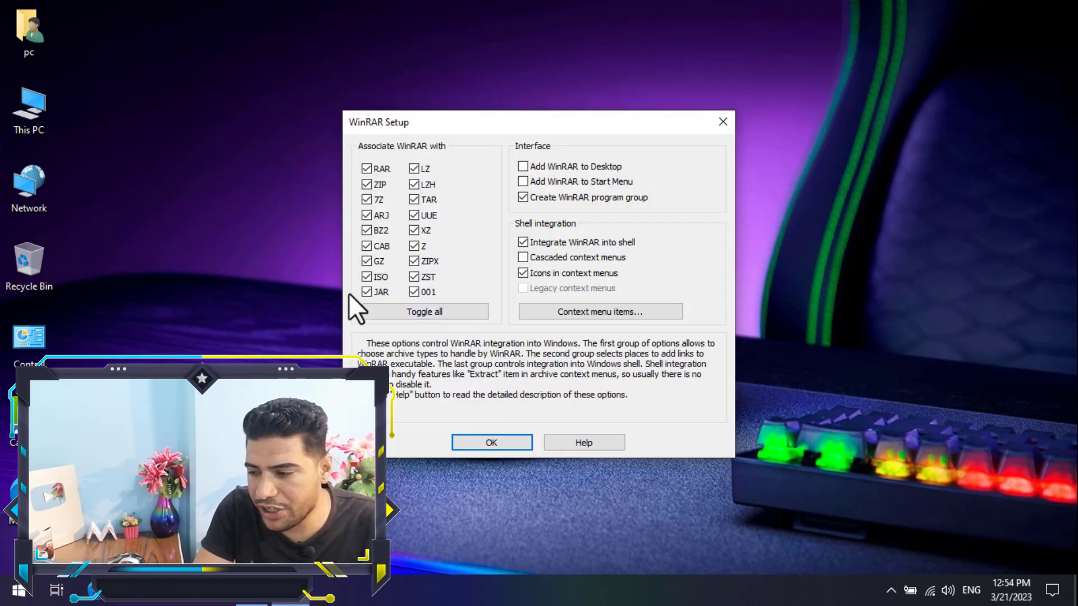
left_click(510, 442)
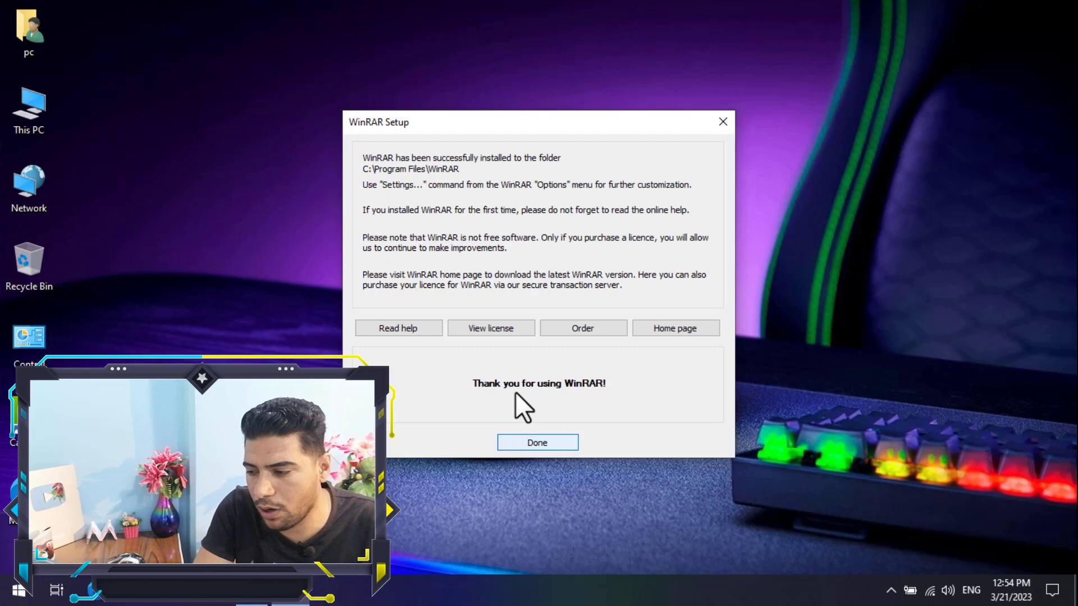
left_click(531, 440)
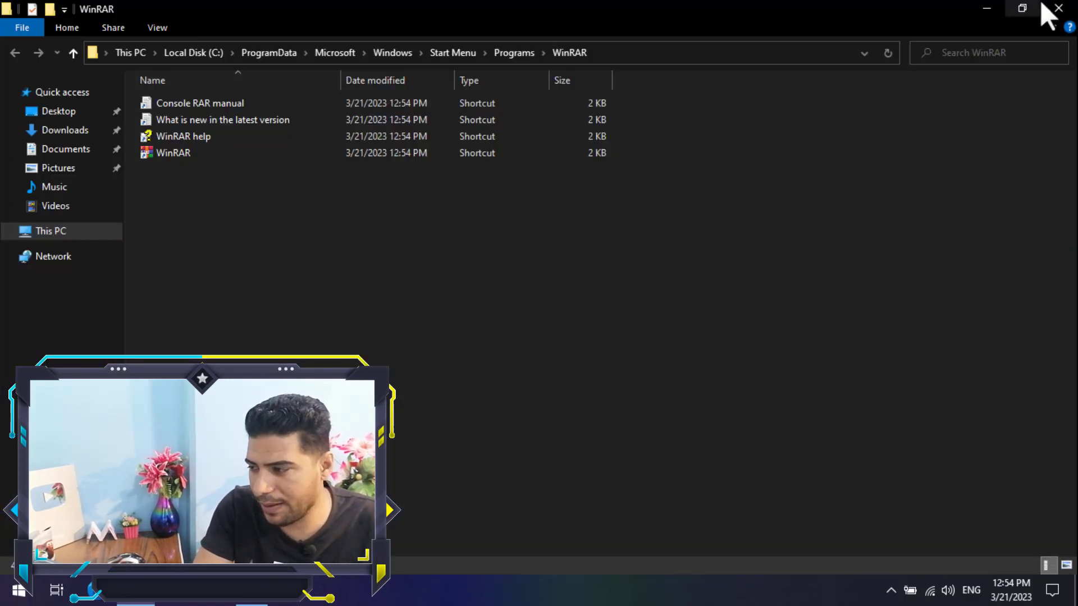
left_click(1045, 5)
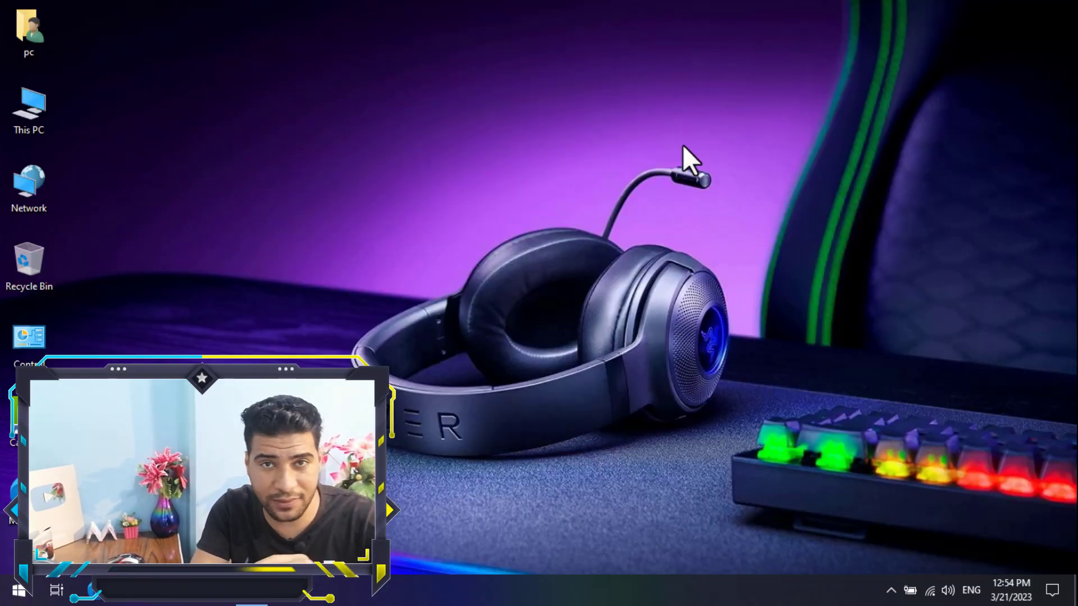
Open the ServiceManager archive on USB Drive (E:), dismiss the extra WinRAR window and launch the ServiceManager application inside.
double_click(53, 115)
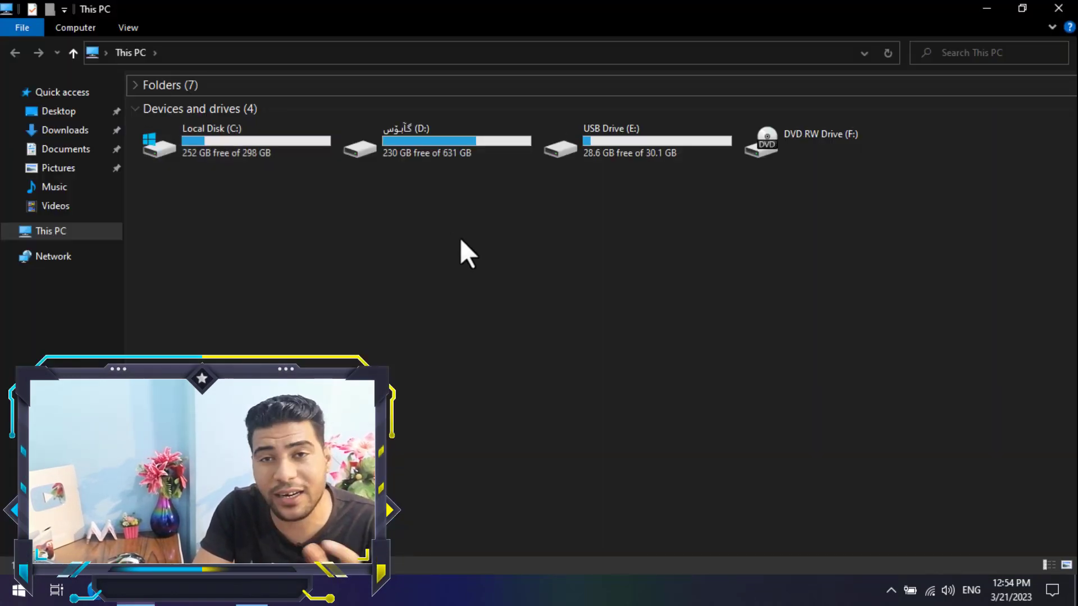
double_click(646, 154)
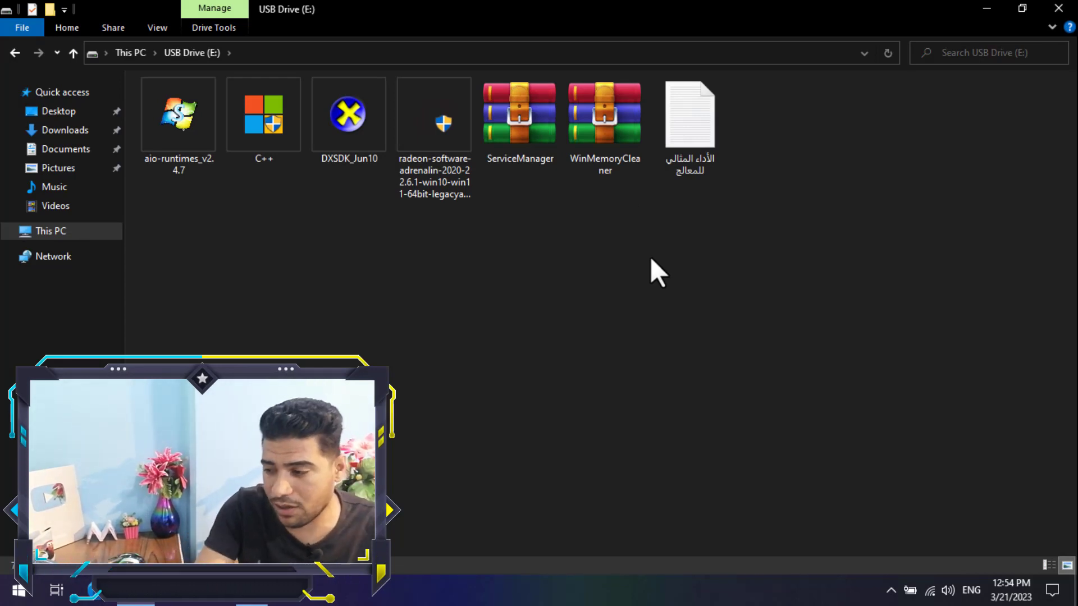
left_click(700, 153)
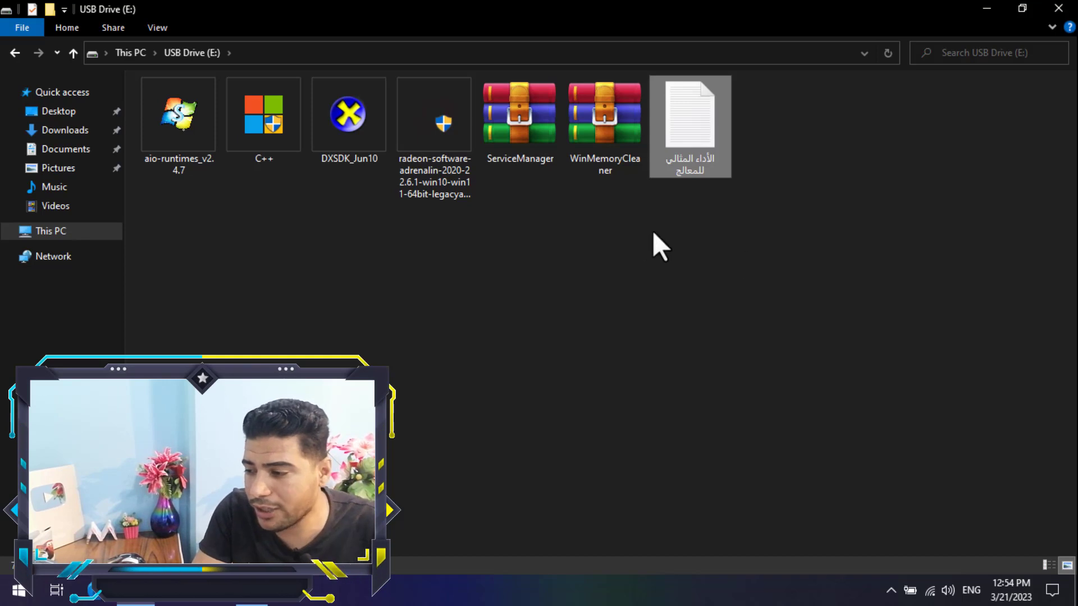
double_click(515, 152)
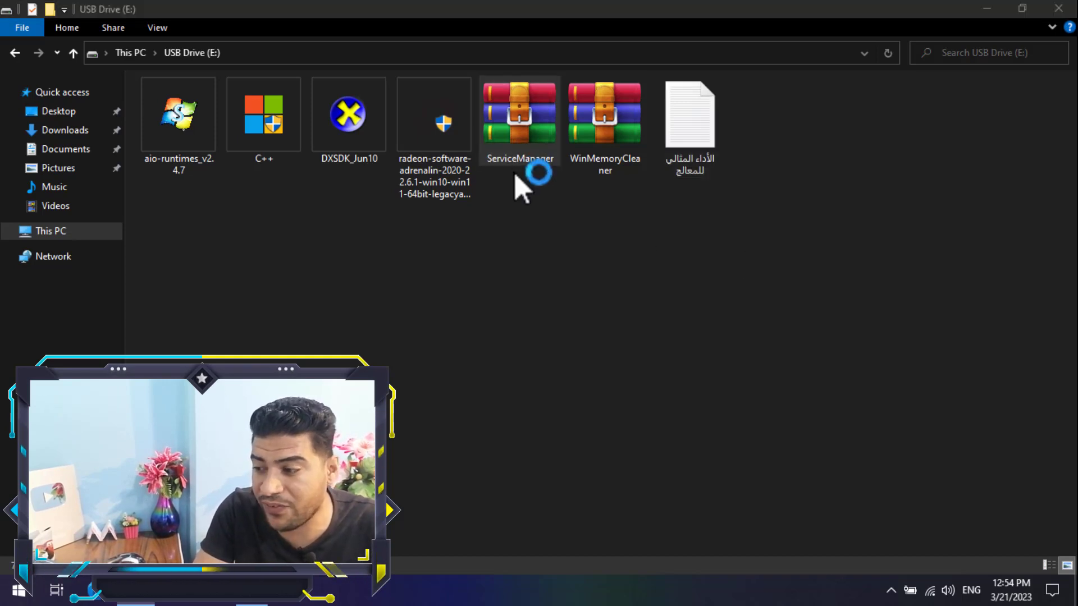
left_click(585, 308)
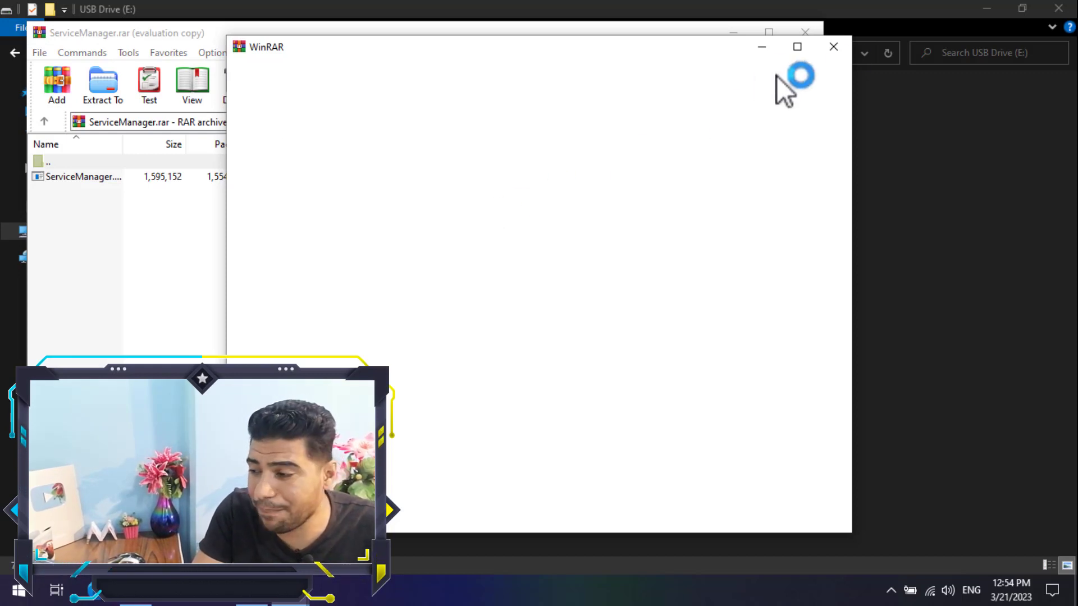
left_click(833, 47)
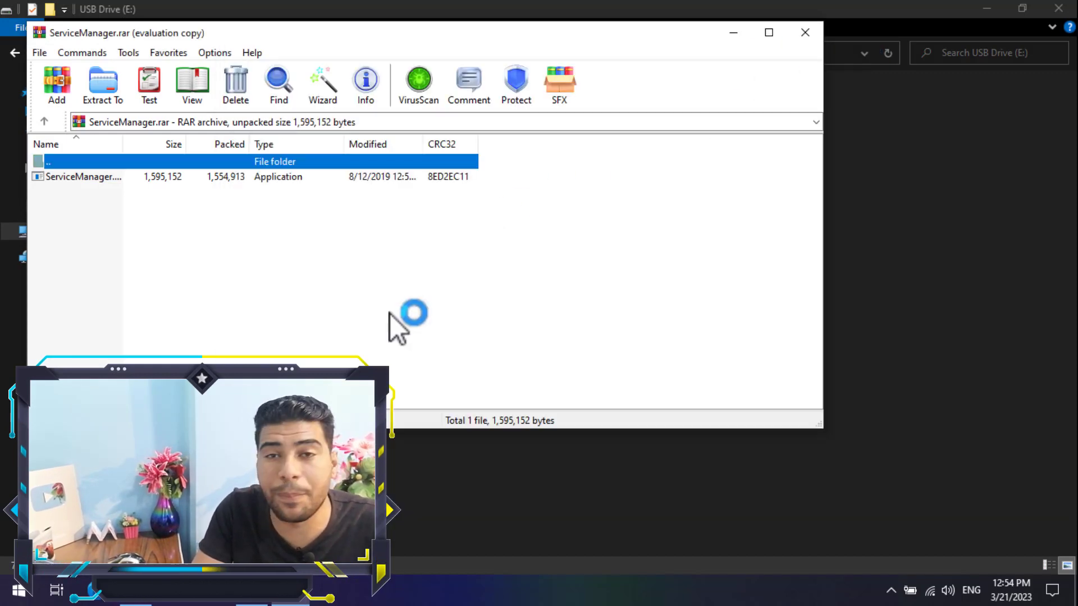
left_click(119, 187)
left_click(121, 180)
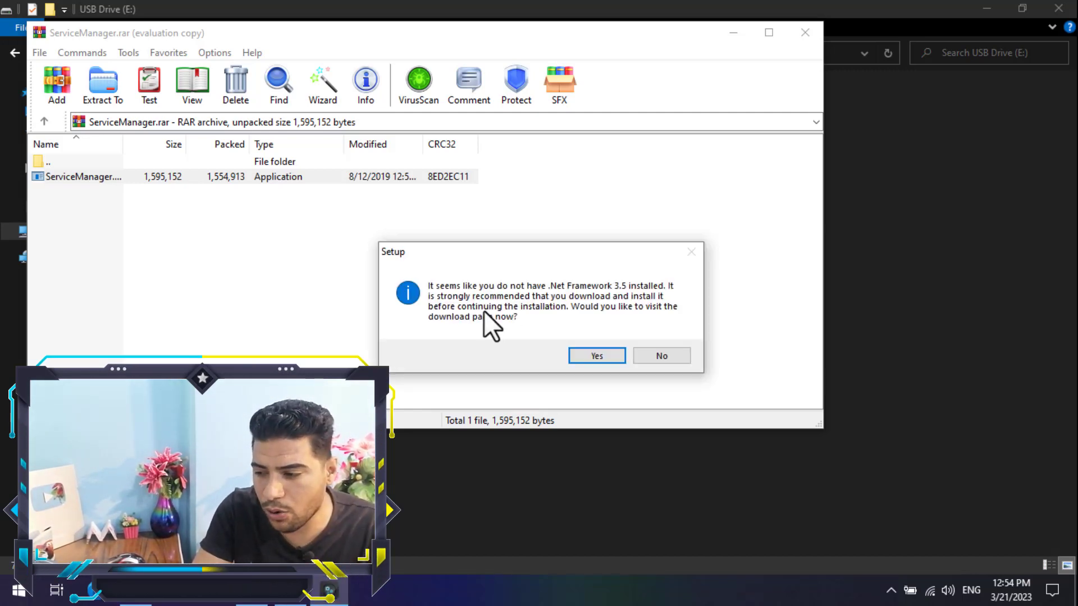
Decline the .NET Framework 3.5 download page, accept the license agreement and install Synei Service Manager with a desktop icon.
left_click(665, 356)
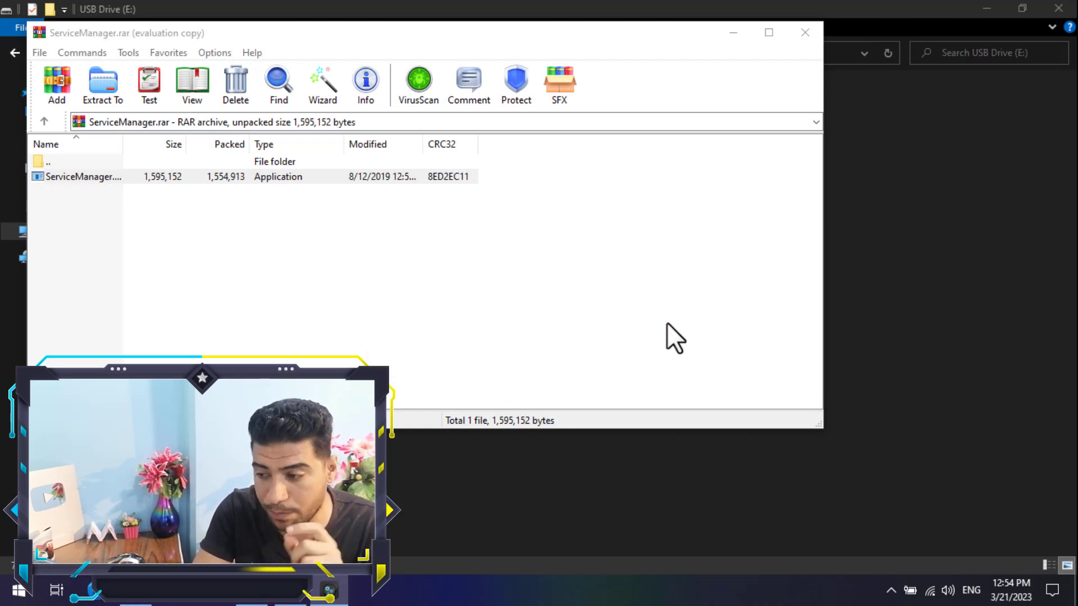
left_click(630, 420)
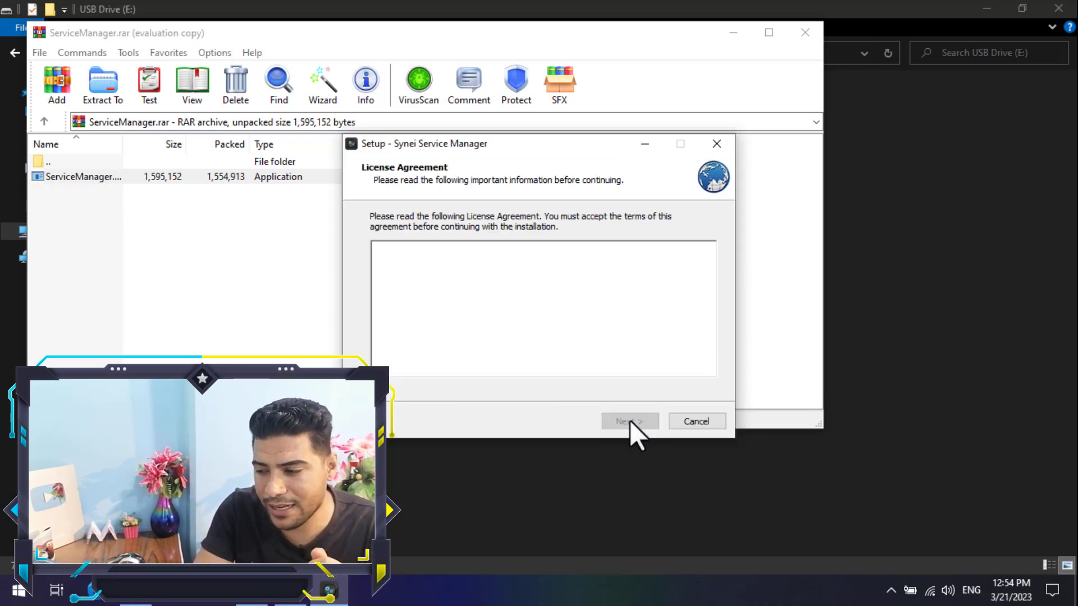
left_click(521, 389)
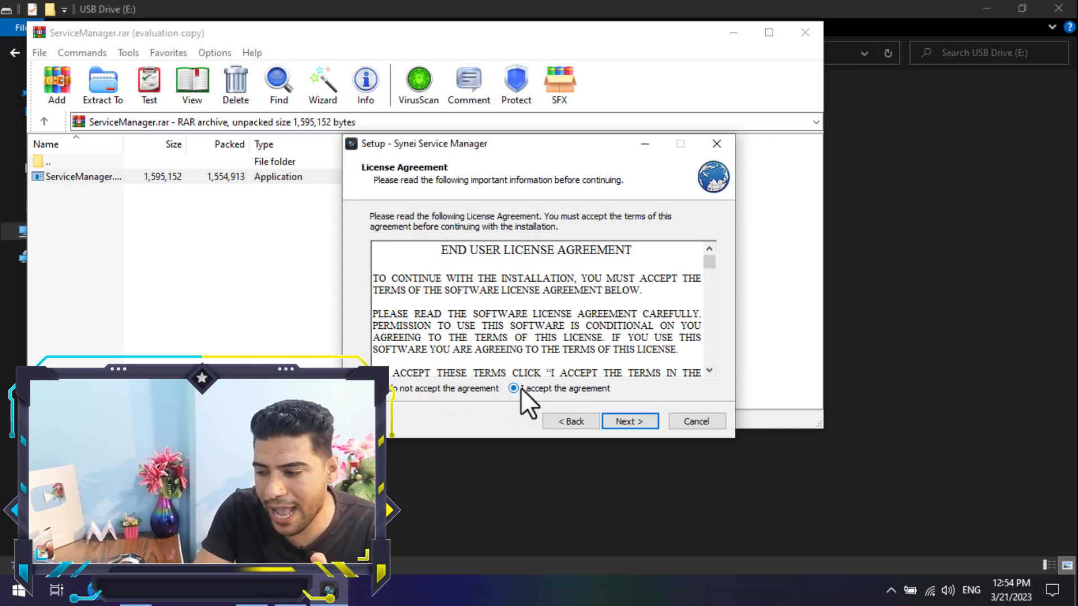
left_click(626, 422)
left_click(626, 422)
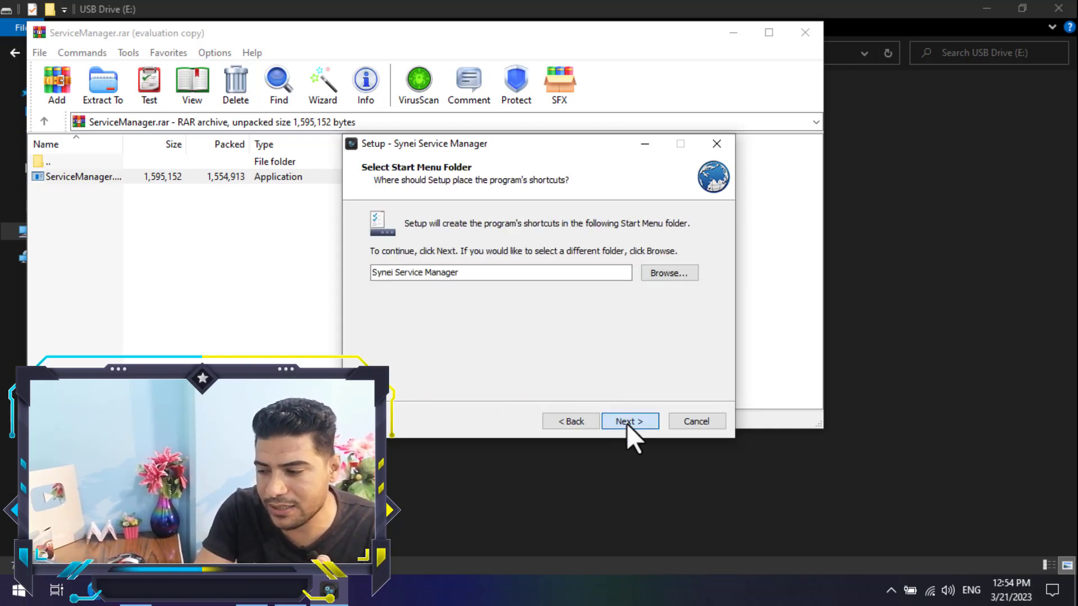
left_click(627, 422)
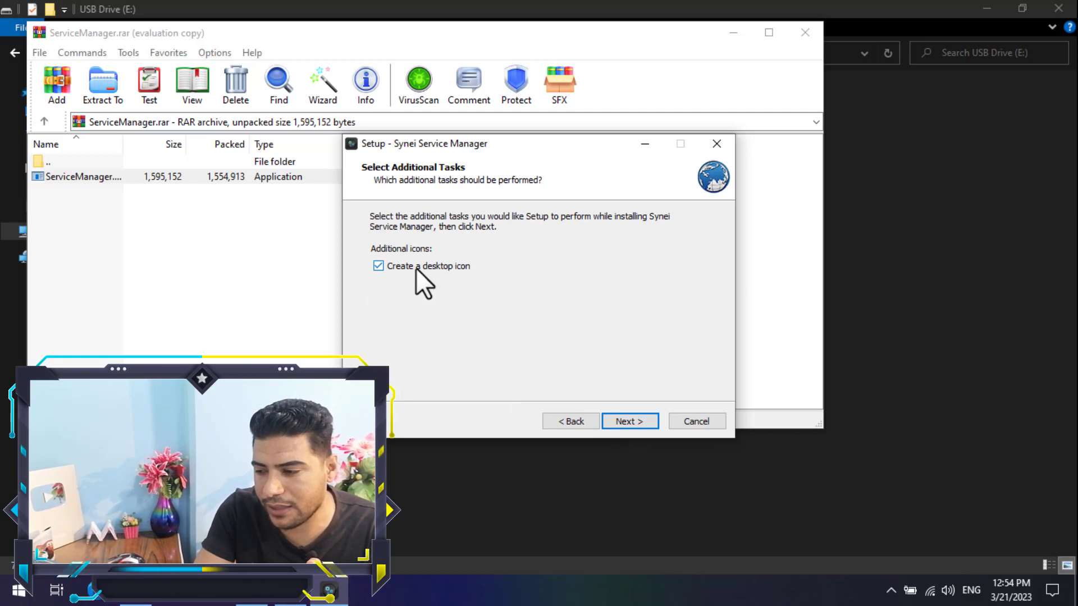
left_click(634, 419)
left_click(634, 419)
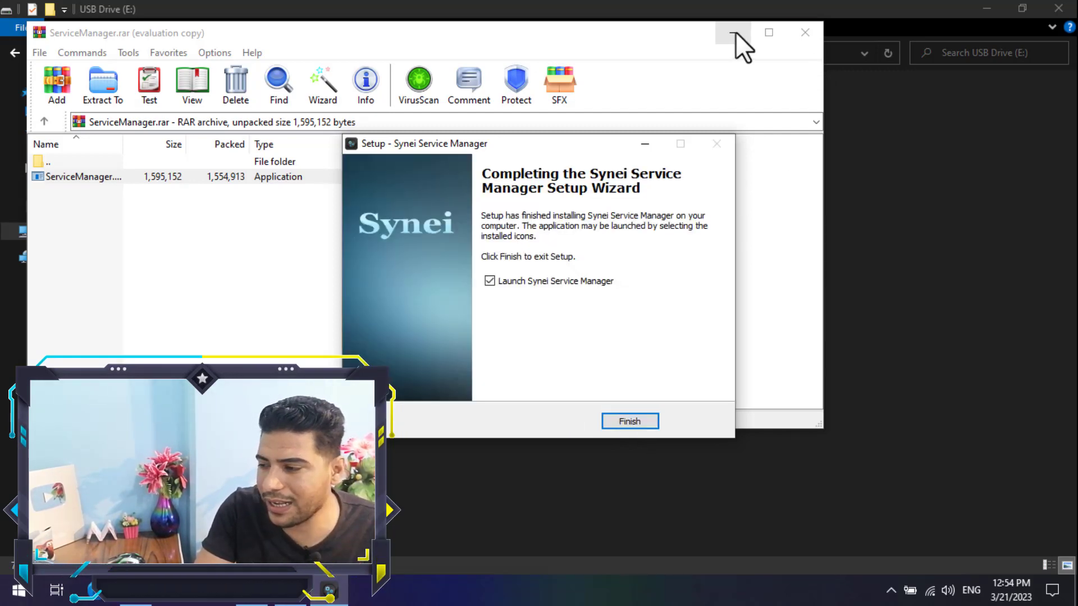
Finish the setup with Synei Service Manager set to launch, and download and install the .NET Framework 3.5 feature.
left_click(732, 34)
left_click(629, 421)
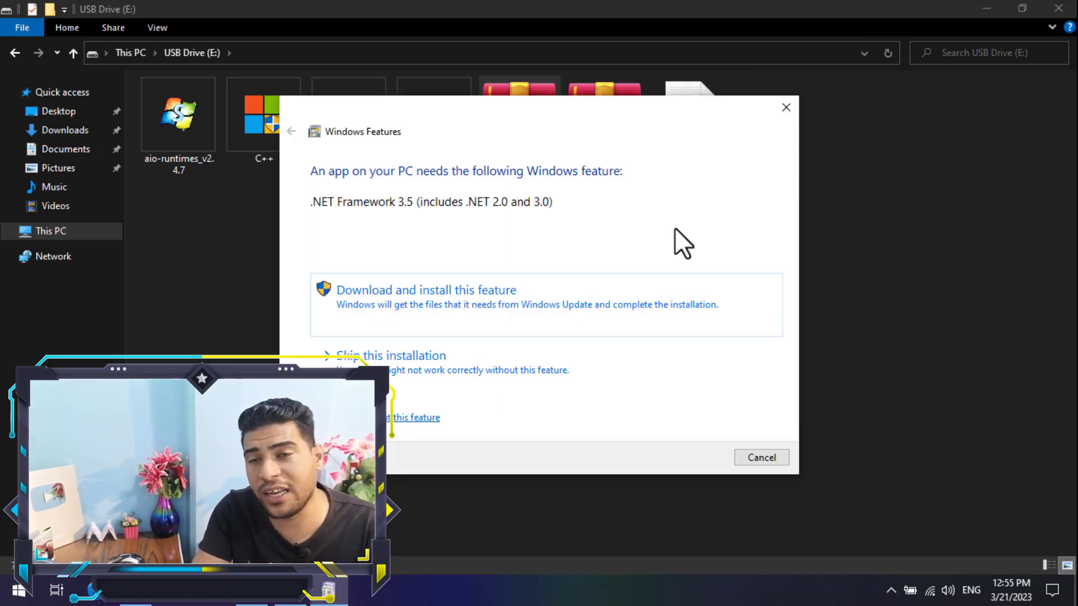
left_click(426, 292)
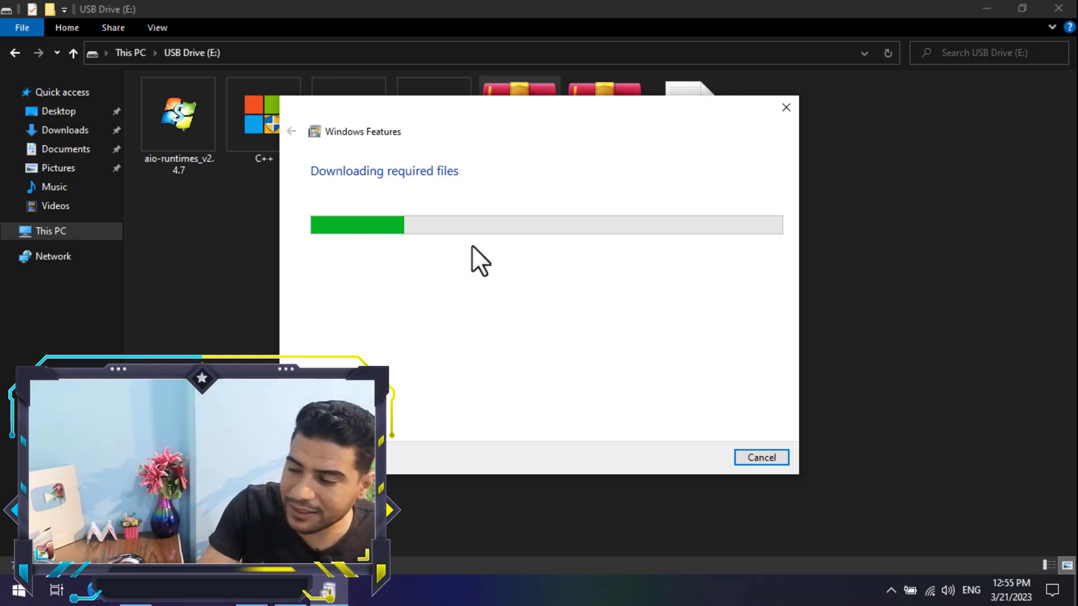
Minimize the USB Drive (E:) window to reach the Synei Service Manager desktop shortcut, and close the ServiceManager archive.
left_click(948, 412)
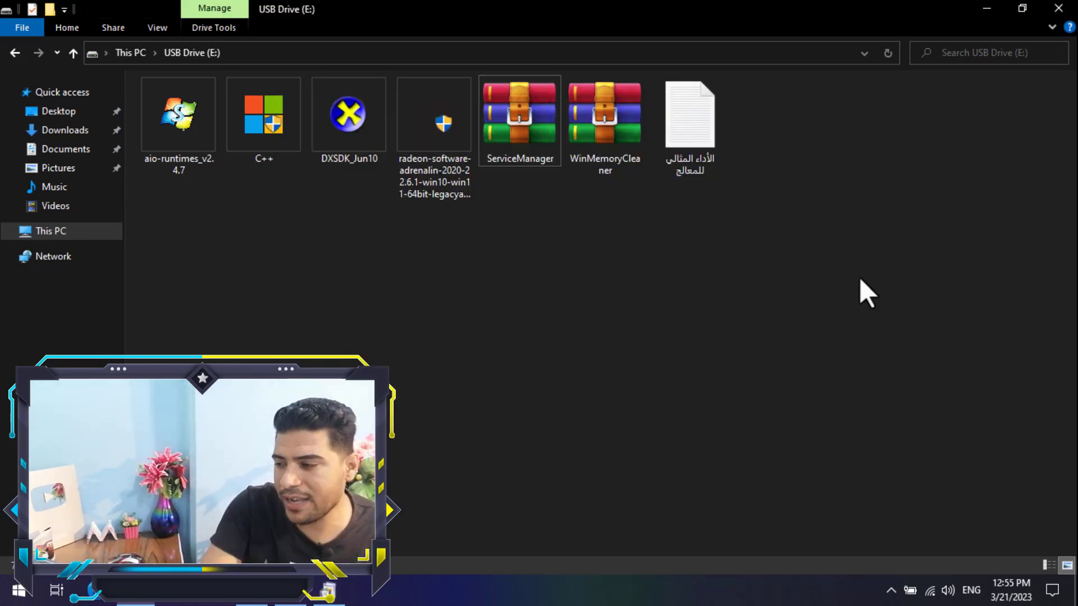
left_click(989, 9)
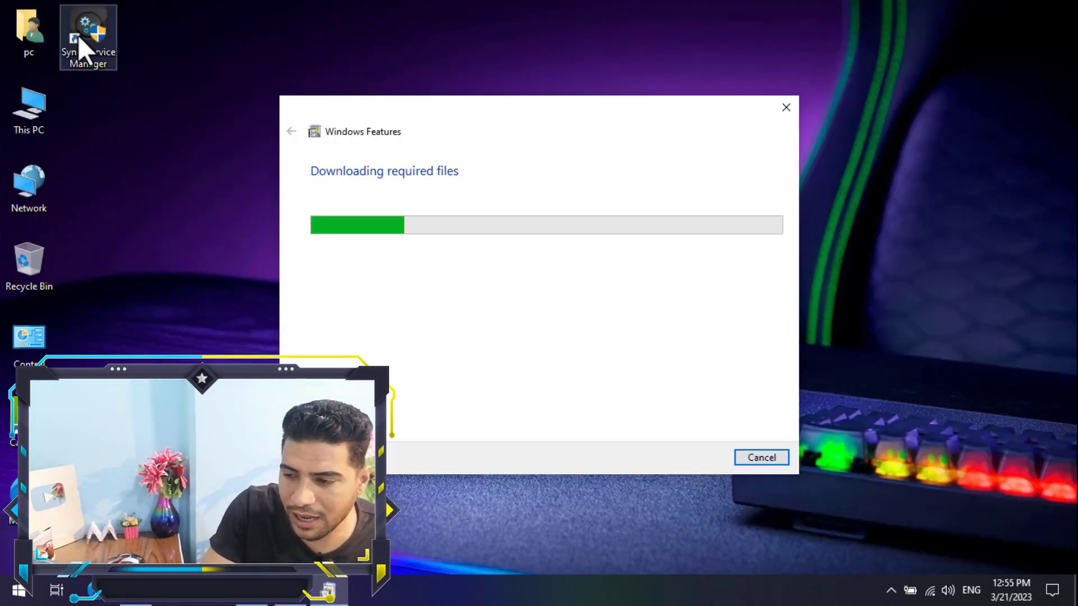
mouse_move(79, 35)
left_mouse_down()
mouse_move(154, 102)
mouse_move(90, 26)
left_mouse_up()
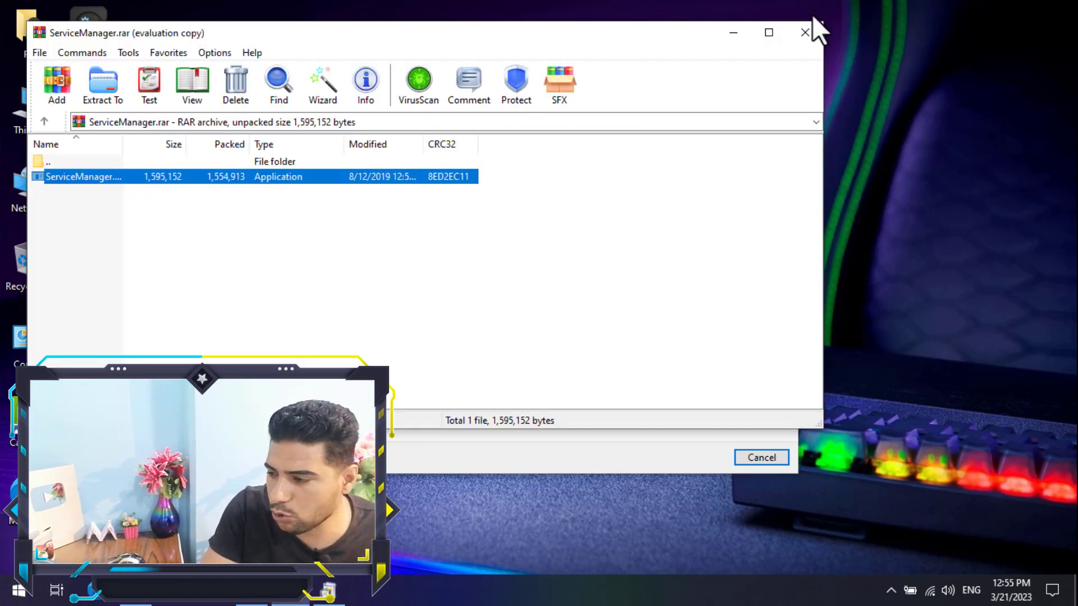
left_click(813, 15)
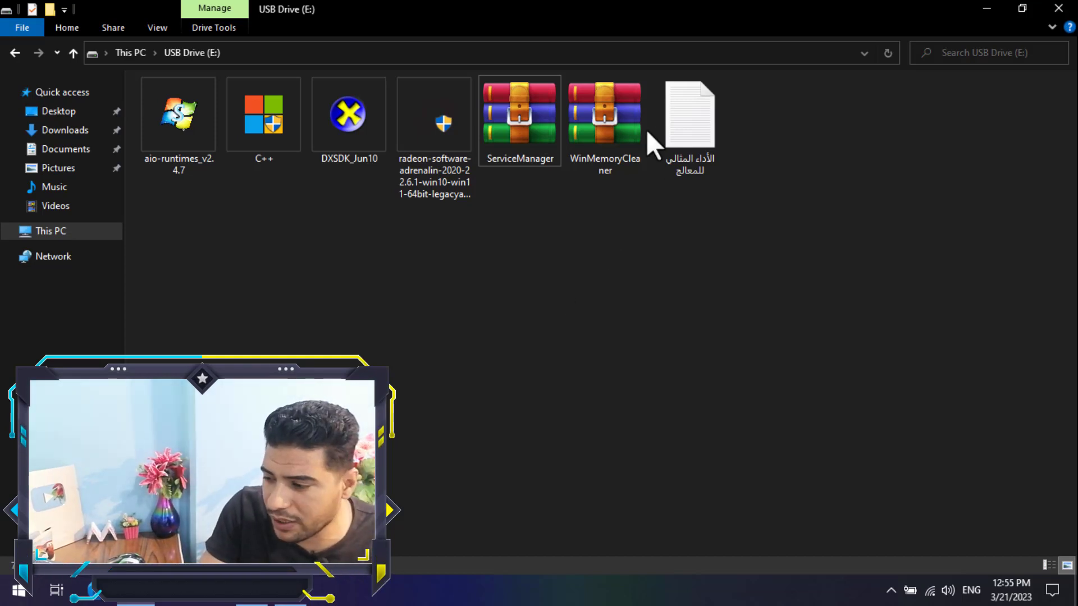
Open the WinMemoryCleaner archive on USB Drive (E:) and launch the application inside it.
double_click(628, 120)
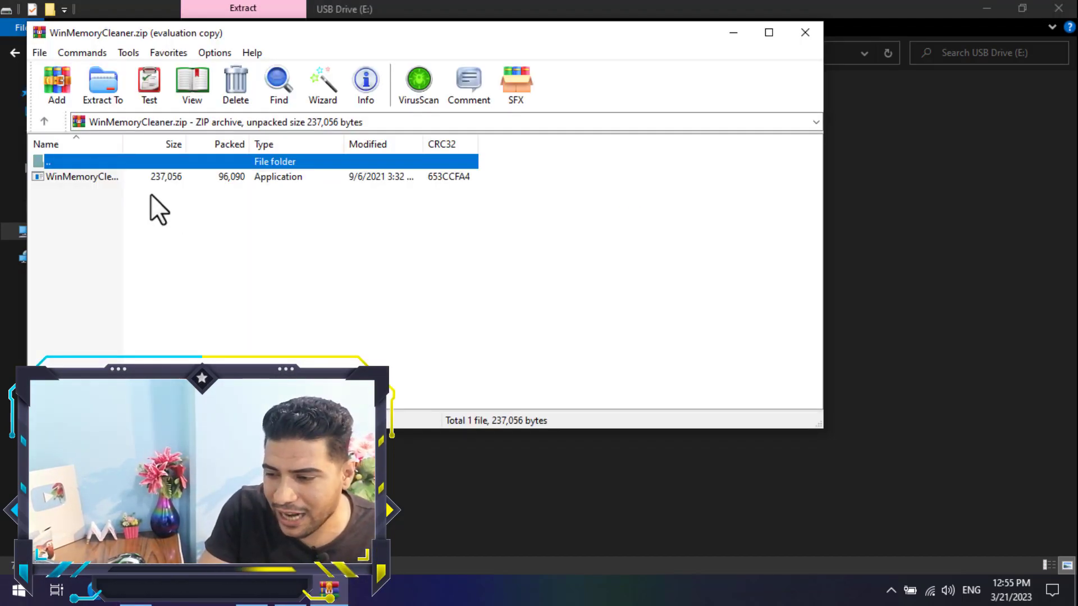
left_click(119, 175)
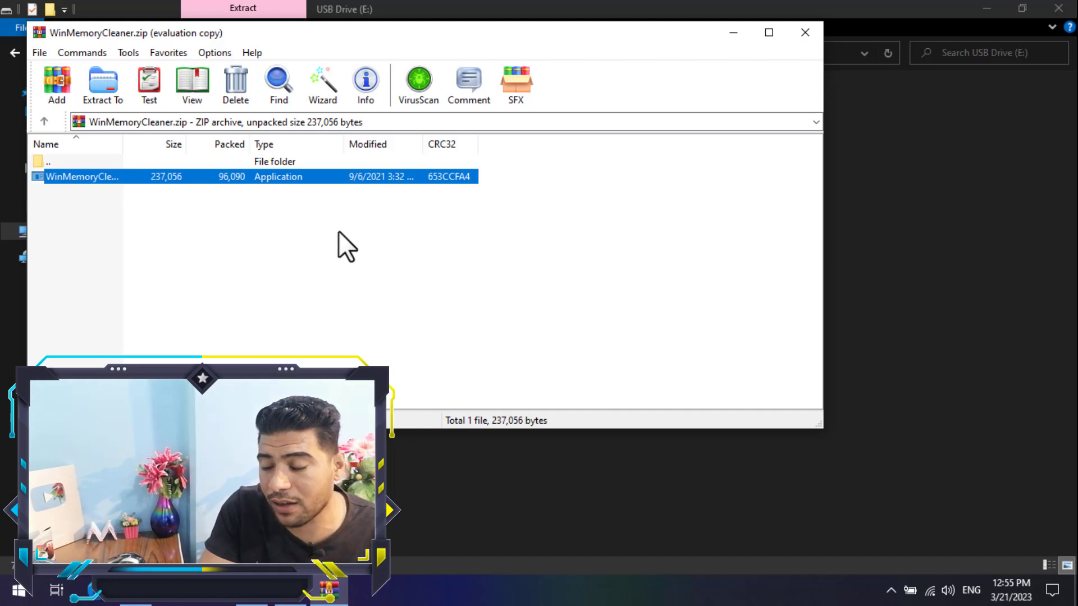
key("Return")
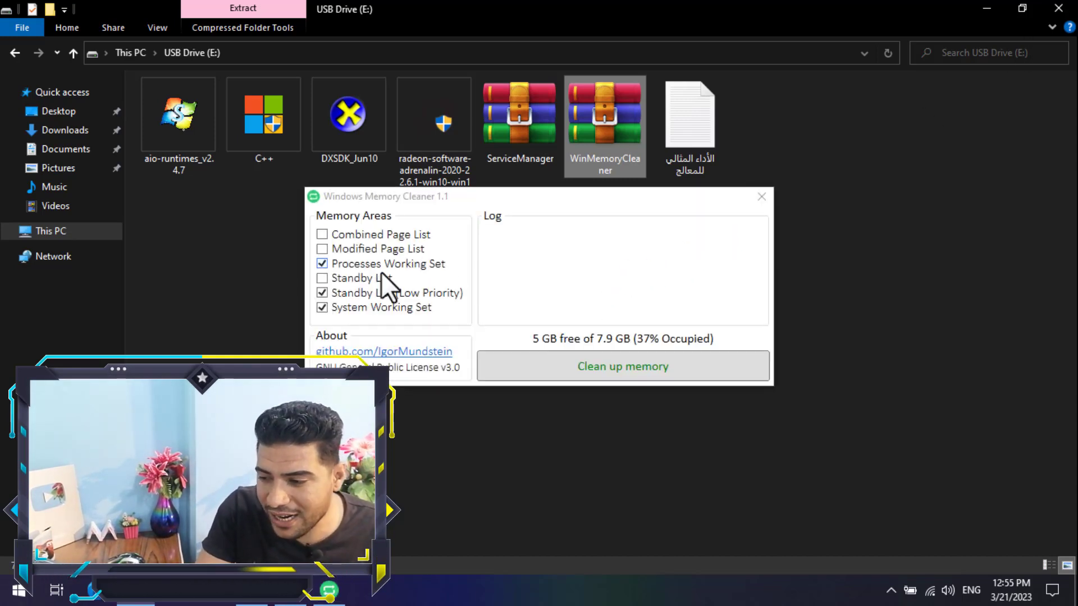
Include Combined Page List, Modified Page List and Standby List, exclude Standby List (Low Priority), and clean up the memory.
left_click(322, 234)
left_click(322, 249)
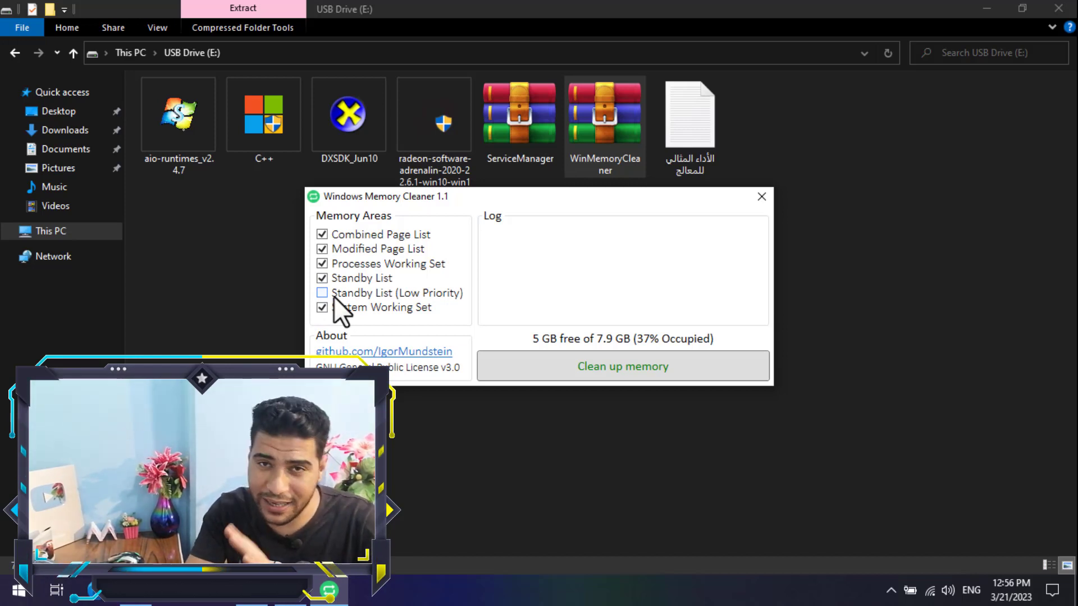
left_click(633, 371)
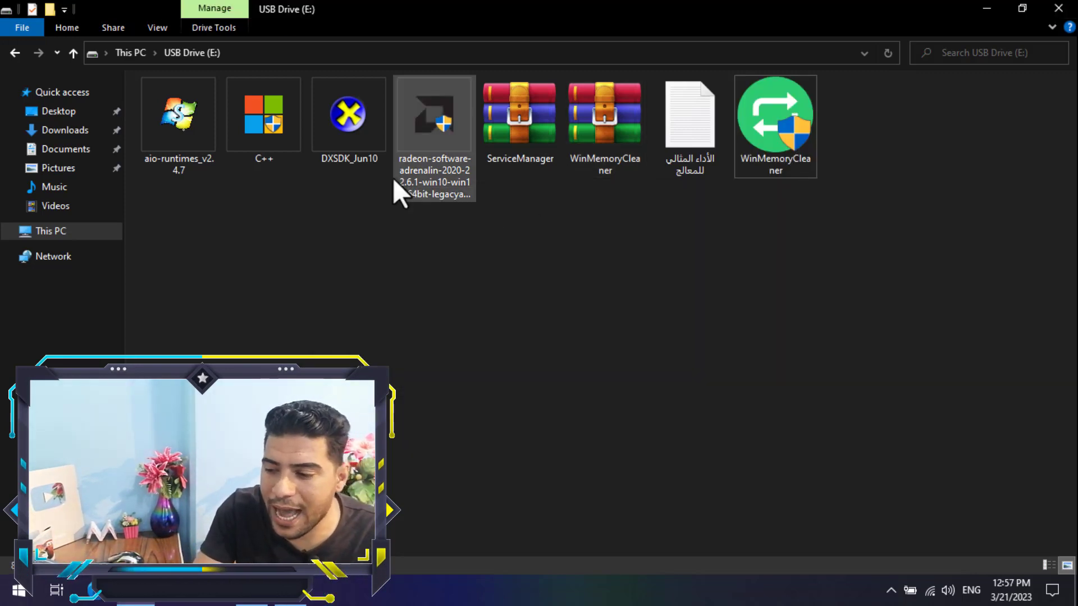
Launch the DXSDK_Jun10 installer from USB Drive (E:) and accept the Microsoft DirectX SDK license terms.
left_click(346, 148)
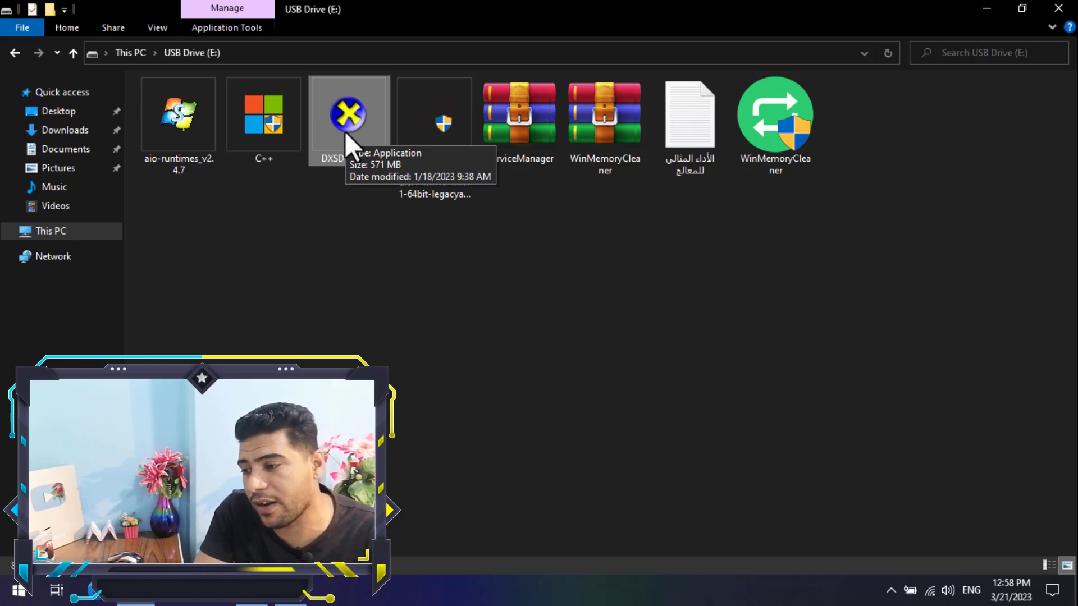
double_click(347, 137)
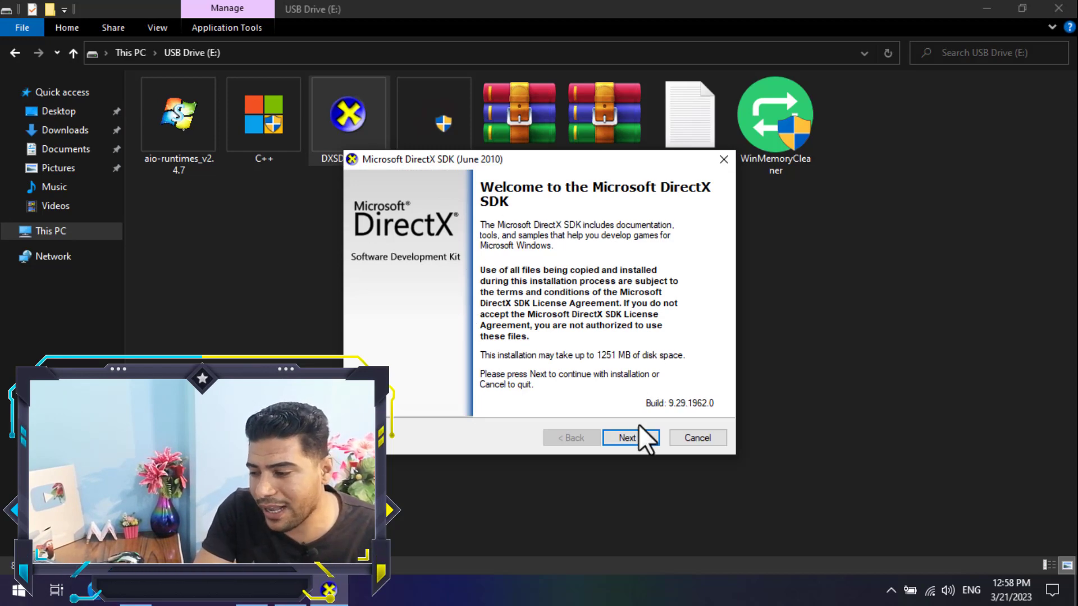
left_click(627, 438)
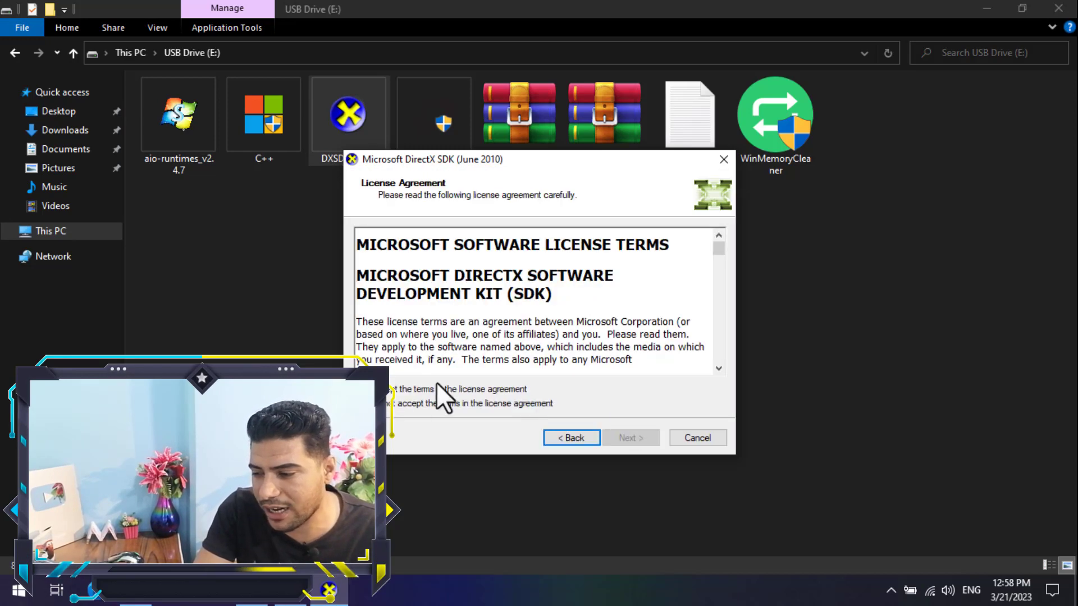
left_click(449, 390)
left_click(631, 439)
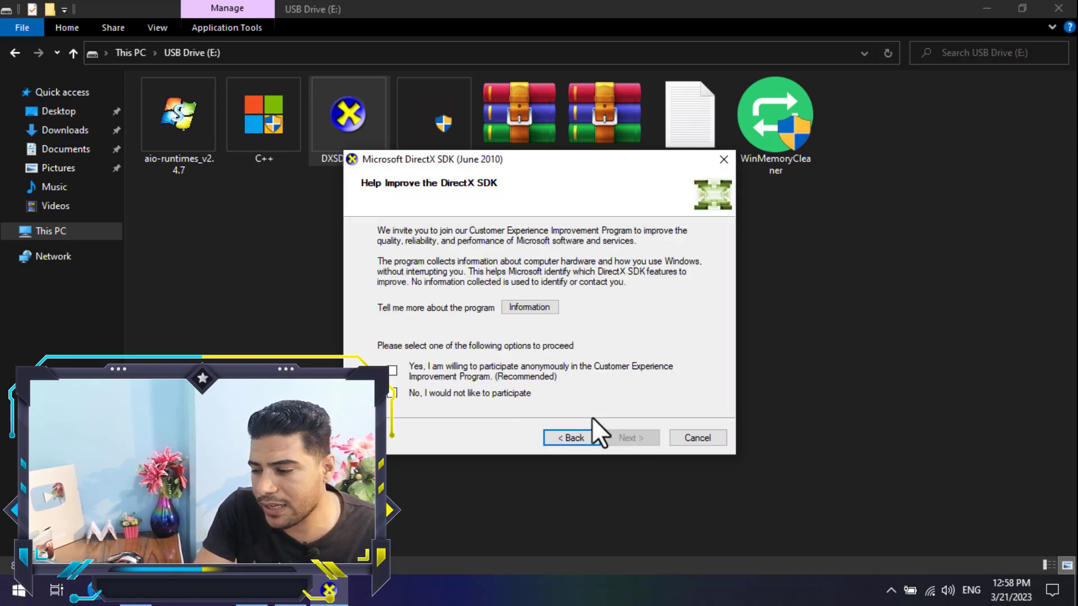
Agree to join the Customer Experience Improvement Program and install the DirectX SDK with the default features.
left_click(392, 371)
left_click(635, 439)
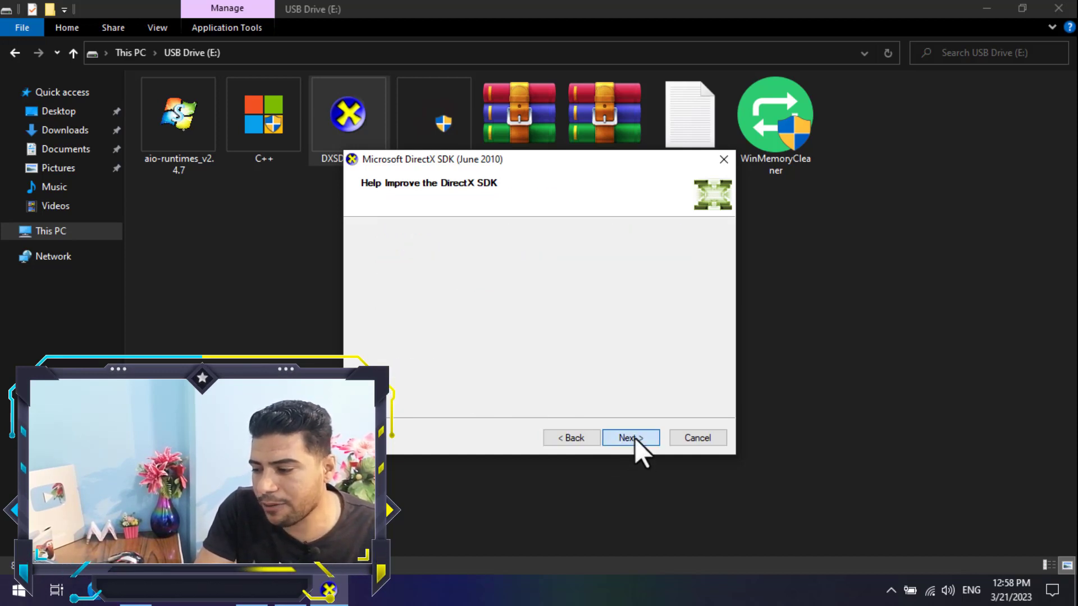
left_click(636, 438)
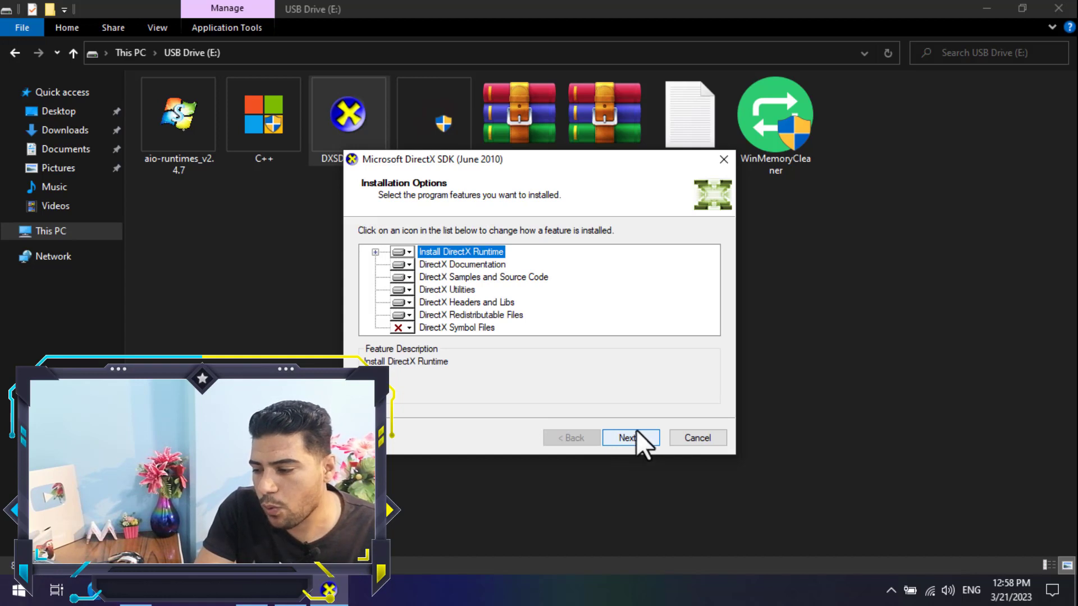
left_click(637, 439)
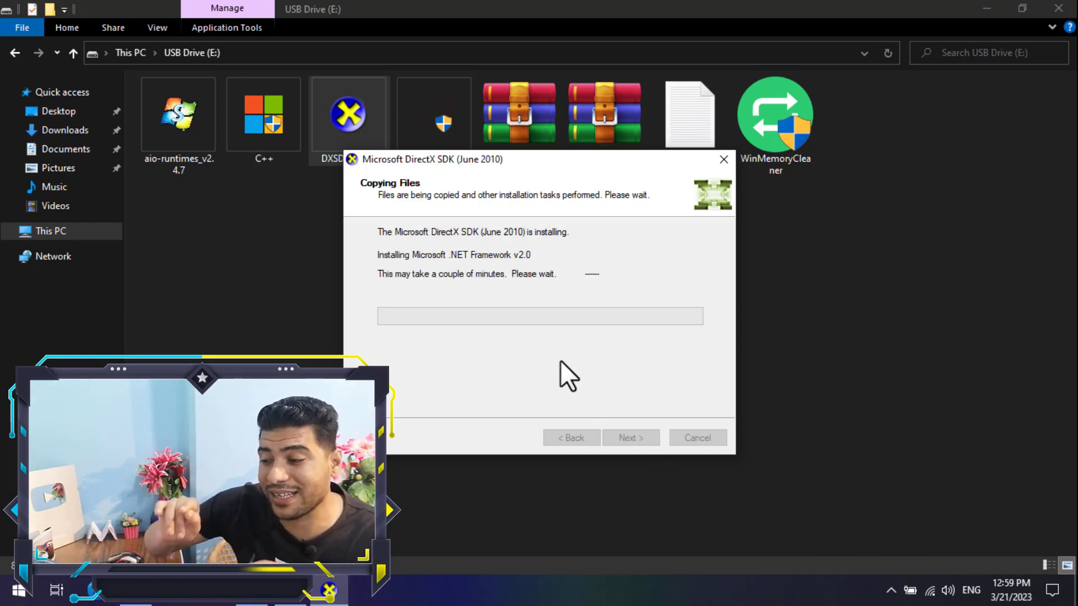
Return to USB Drive (E:), run the C++ installer and install the recommended set of Visual C++ runtime components.
left_click(732, 287)
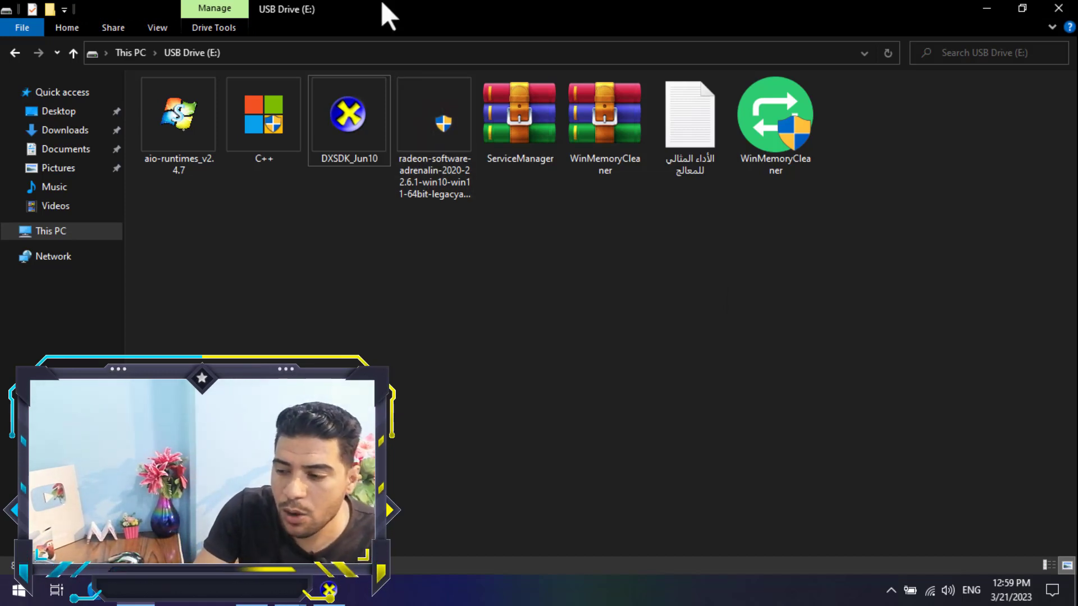
left_click(247, 169)
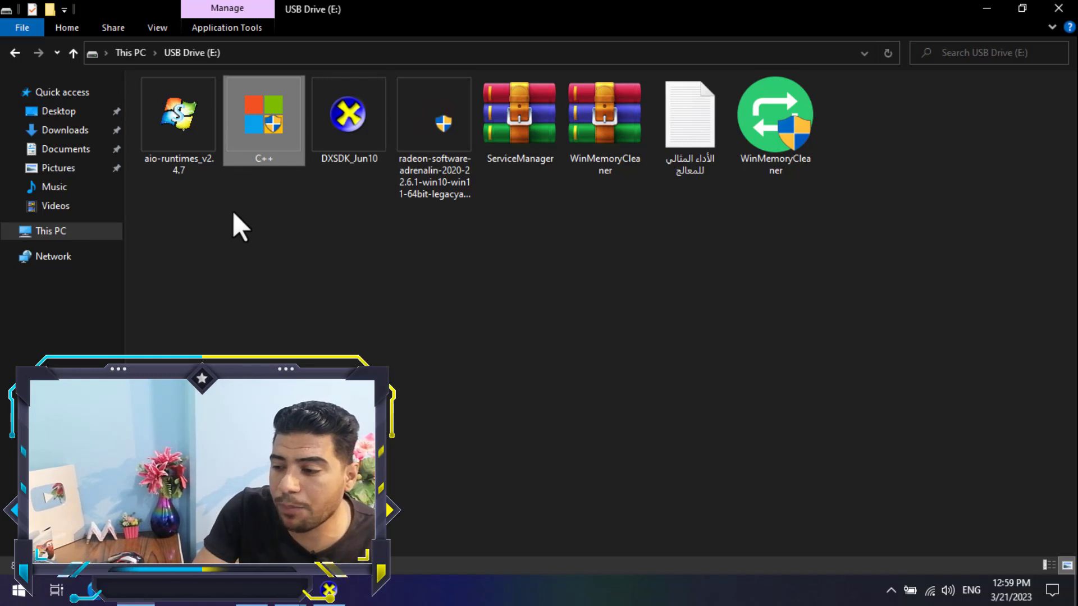
double_click(242, 112)
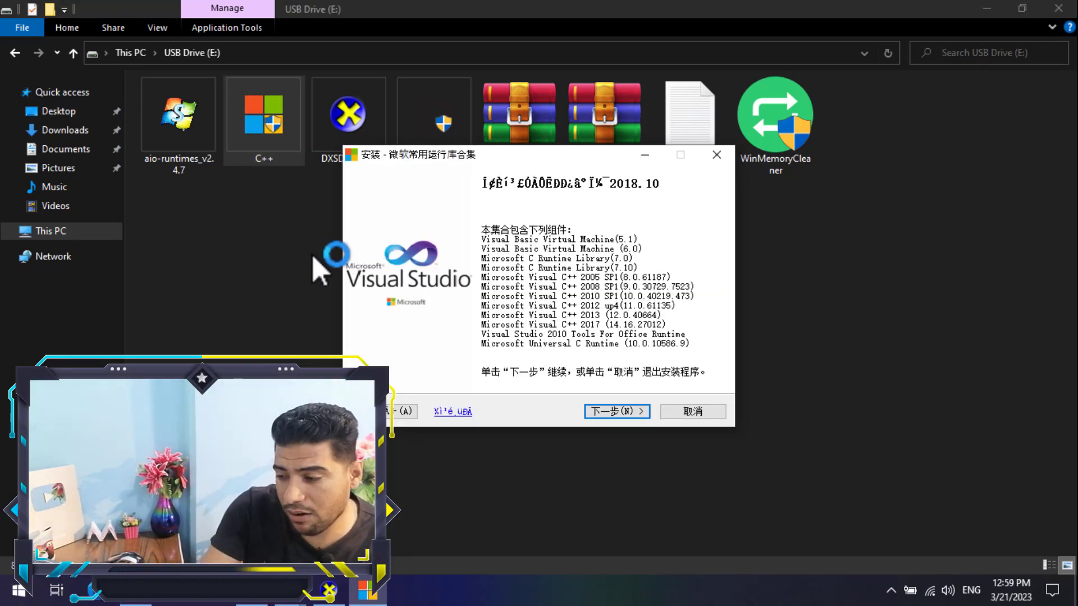
left_click(616, 411)
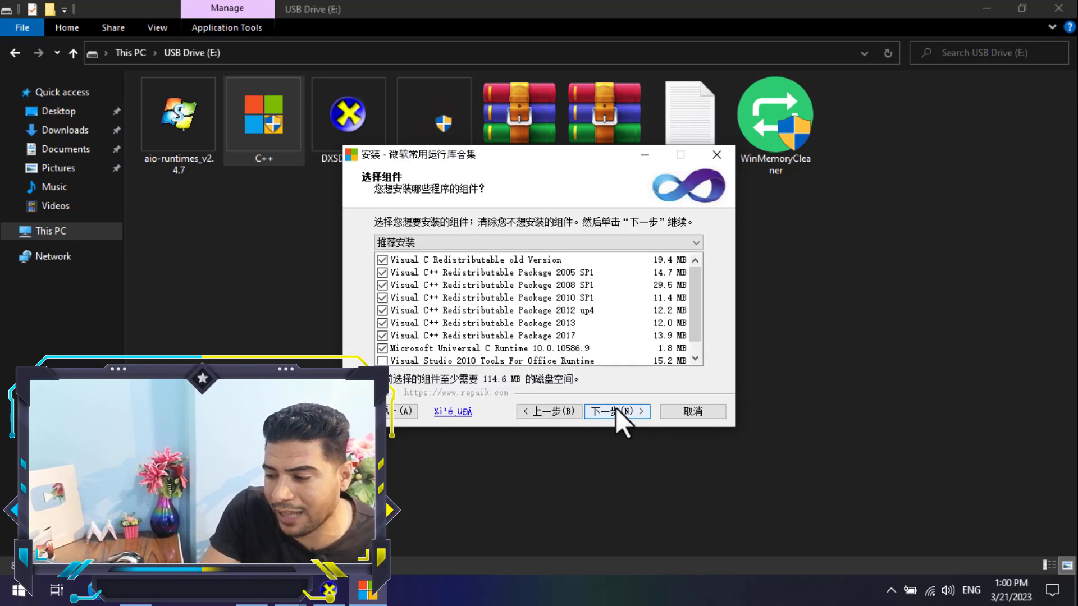
left_click(617, 411)
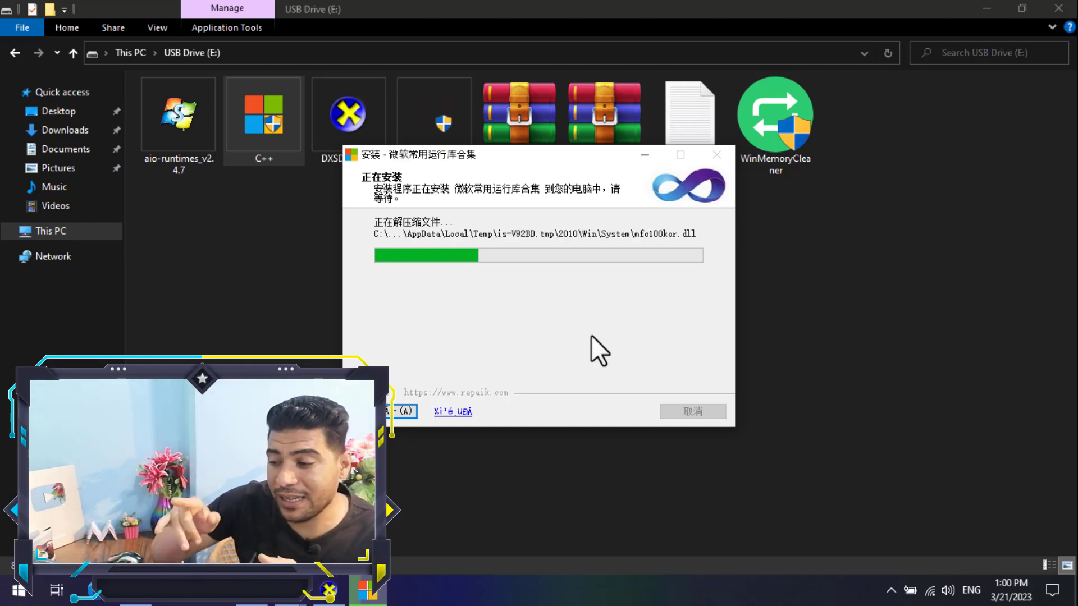
Launch aio-runtimes_v2.4.7 from USB Drive (E:) and minimize the folder window.
left_click(214, 141)
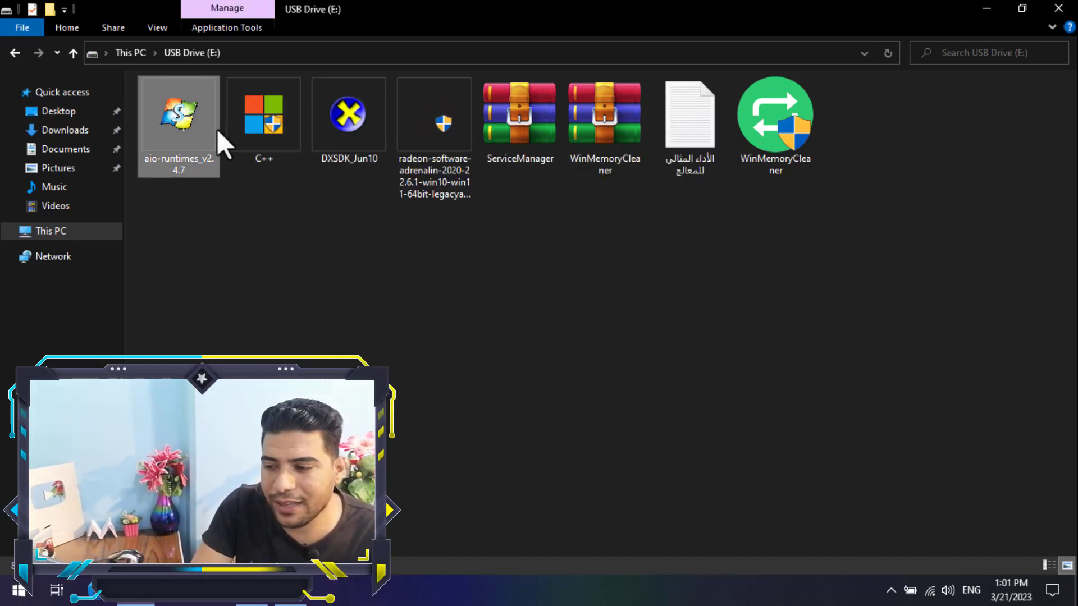
double_click(193, 150)
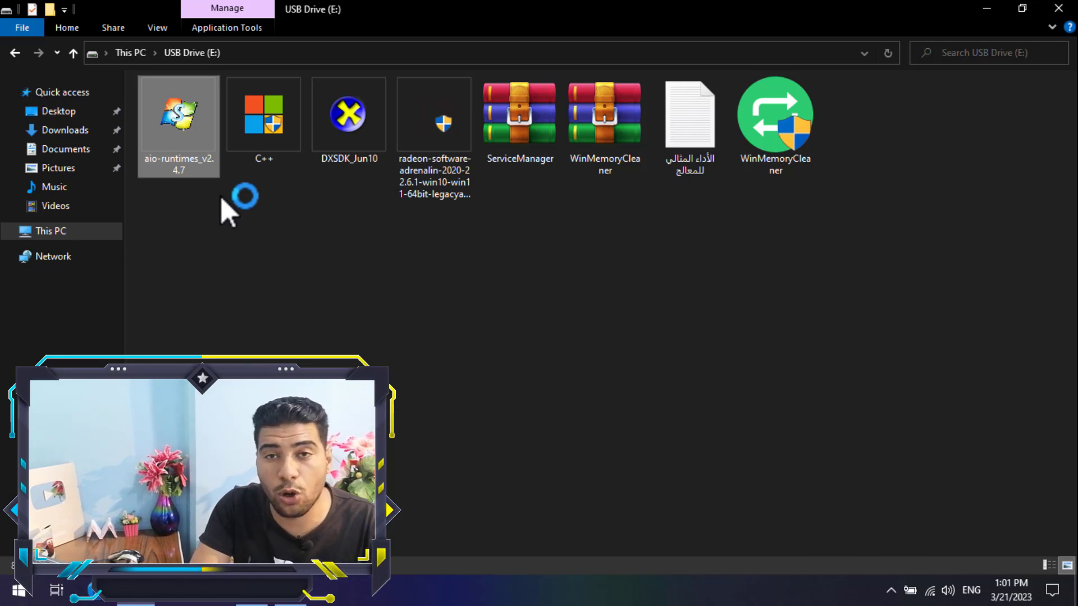
left_click(985, 8)
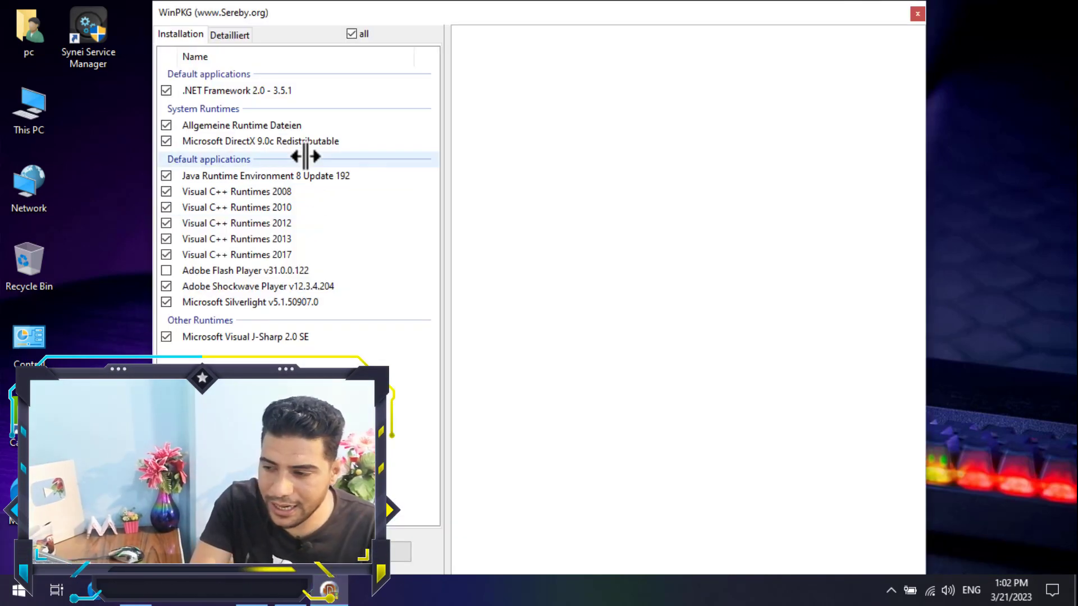
Review the detailed list of runtimes selected for installation in WinPKG and compare it with the basic installation list.
left_click(221, 34)
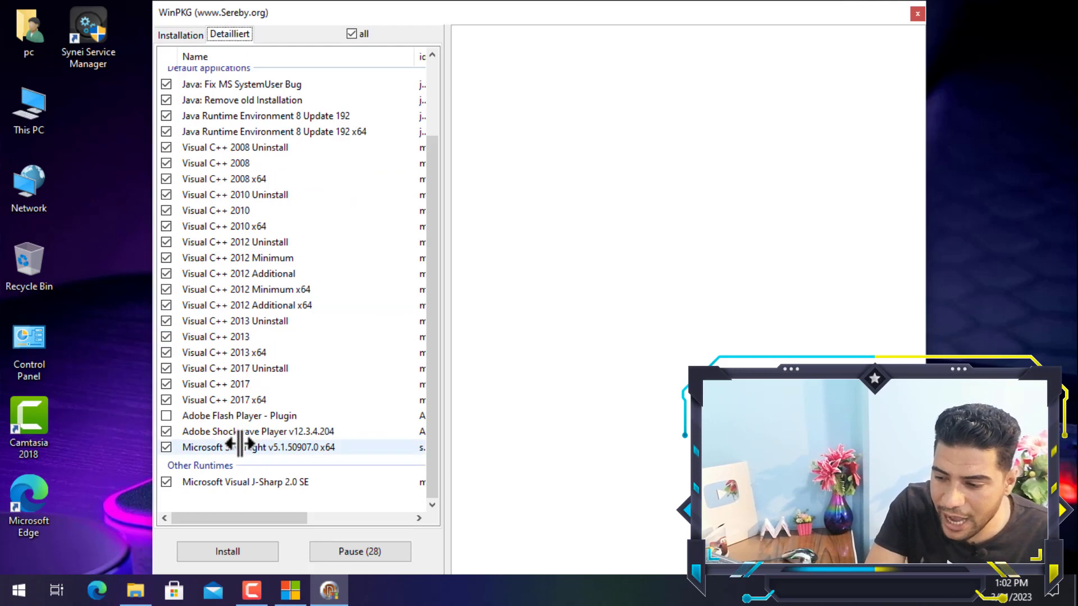
scroll(240, 271, "up", 2)
scroll(216, 368, "down", 2)
scroll(222, 355, "up", 2)
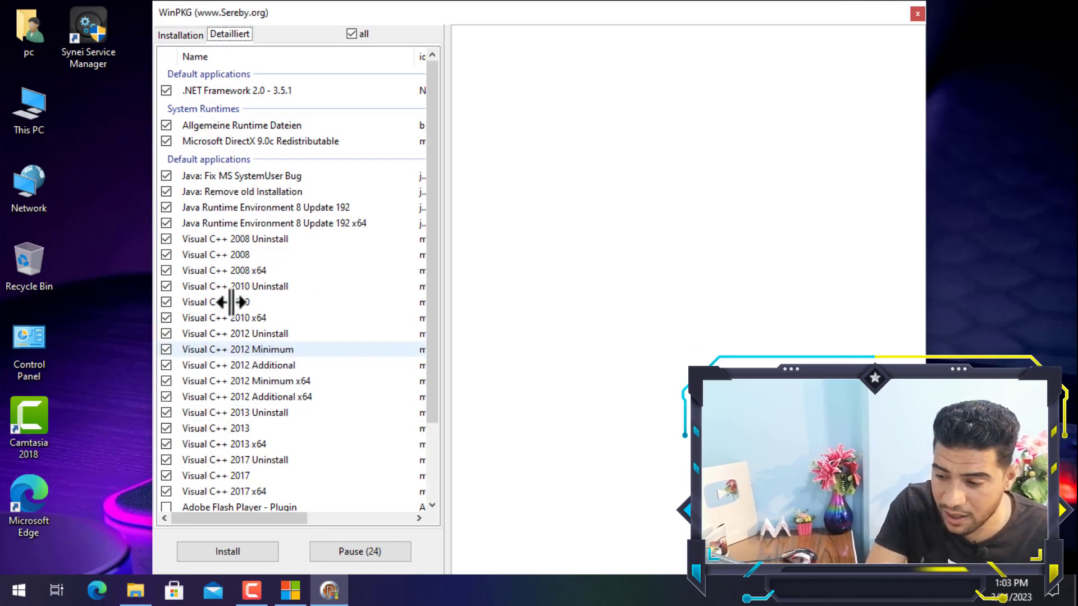
left_click(174, 34)
left_click(220, 35)
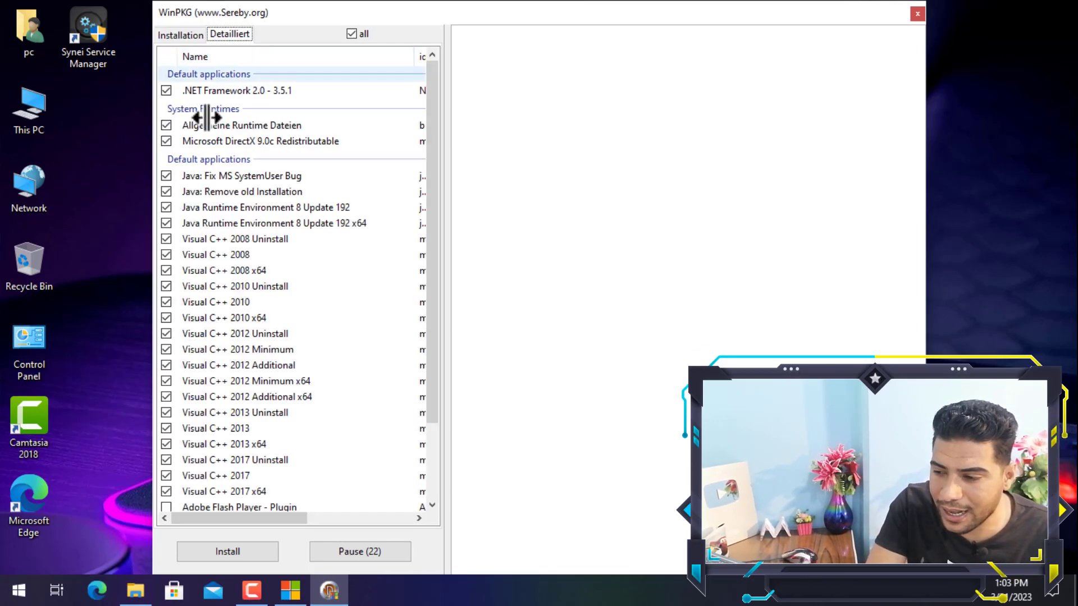
Start installing the selected runtime packages in WinPKG.
key("Return")
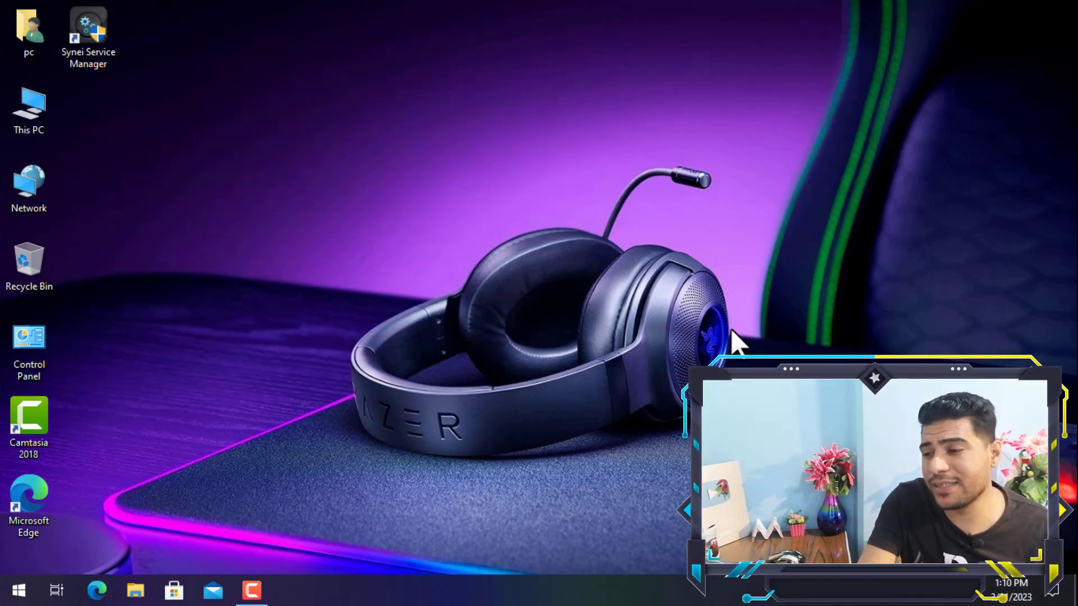
Open Synei Service Manager, apply Maximum Optimization to all the proposed services and close the program.
double_click(88, 51)
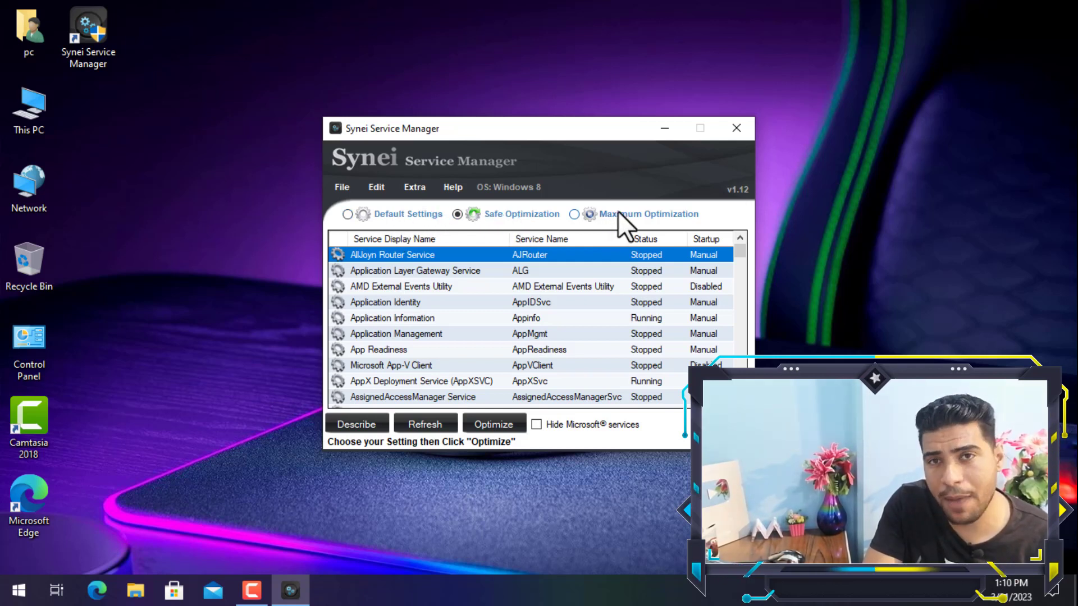
left_click(576, 214)
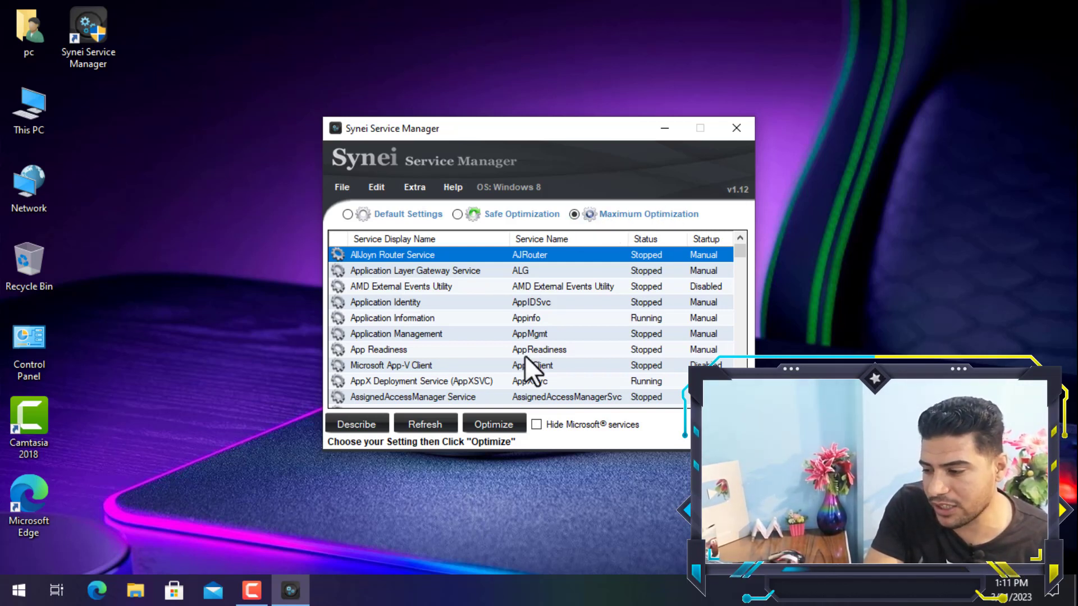
left_click(493, 423)
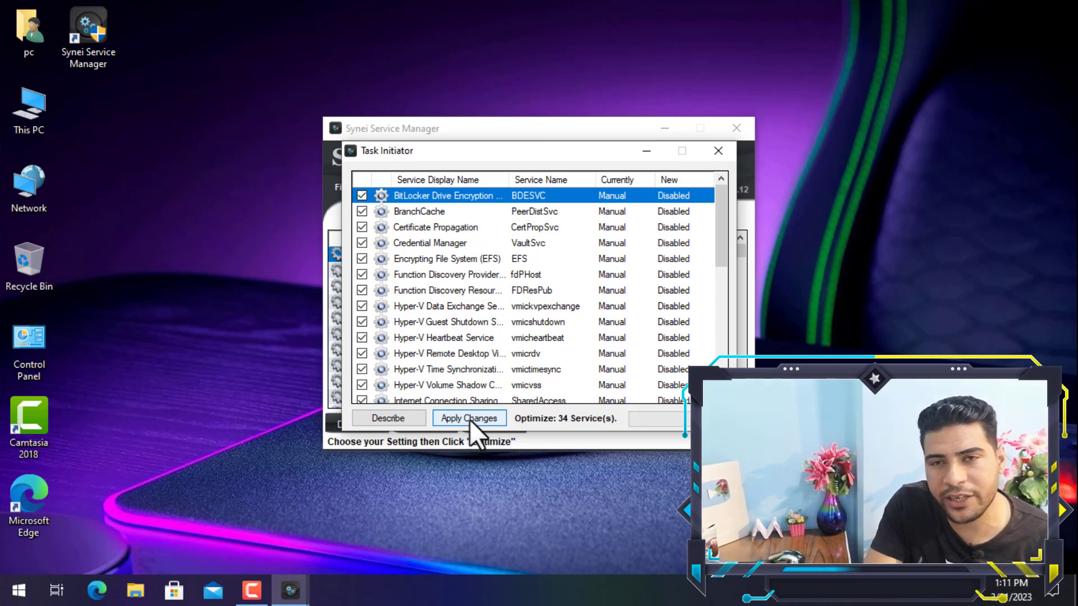
left_click(470, 414)
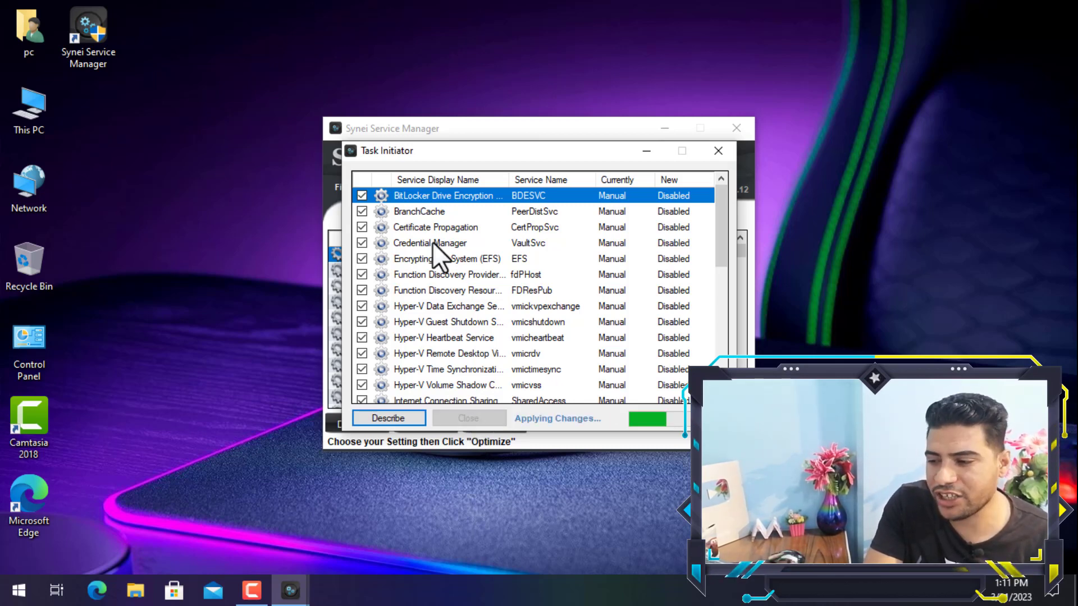
scroll(443, 337, "down", 6)
scroll(437, 355, "up", 7)
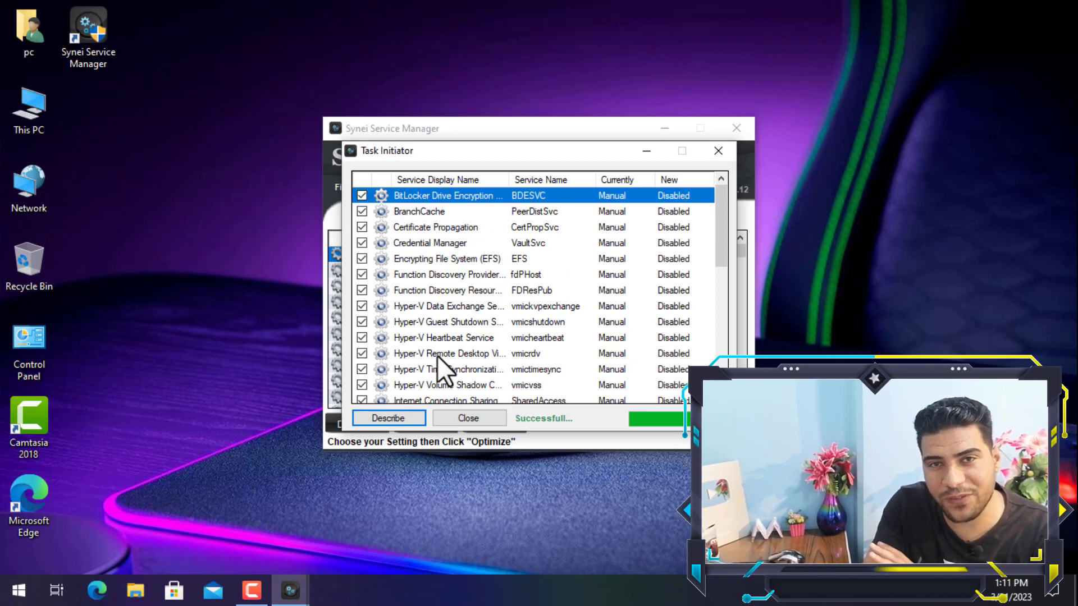
left_click(483, 422)
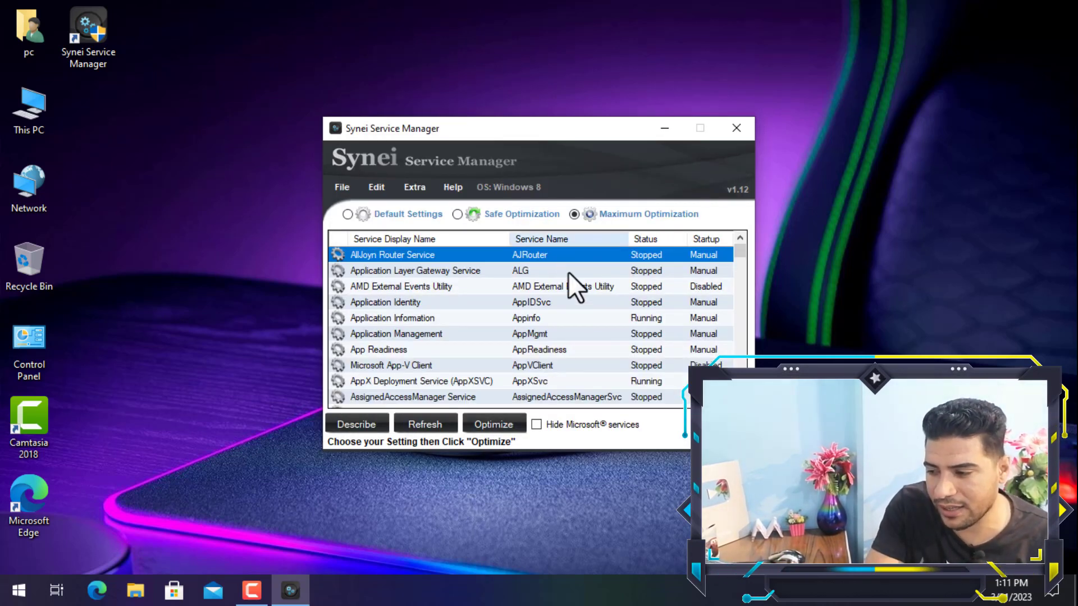
left_click(735, 128)
Refresh the desktop twice.
right_click(693, 90)
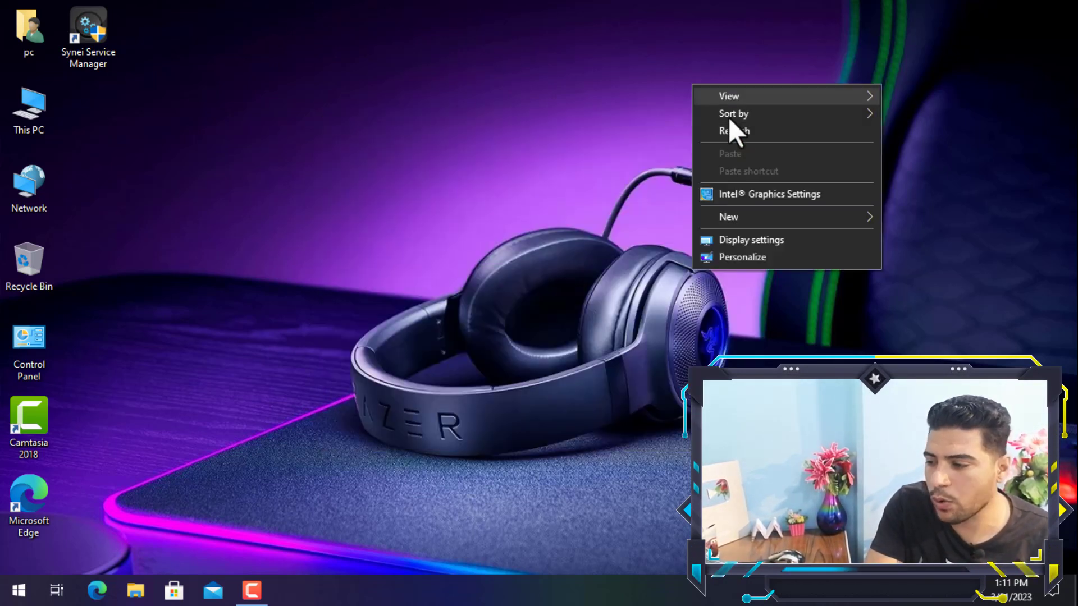
left_click(731, 132)
right_click(611, 98)
left_click(658, 144)
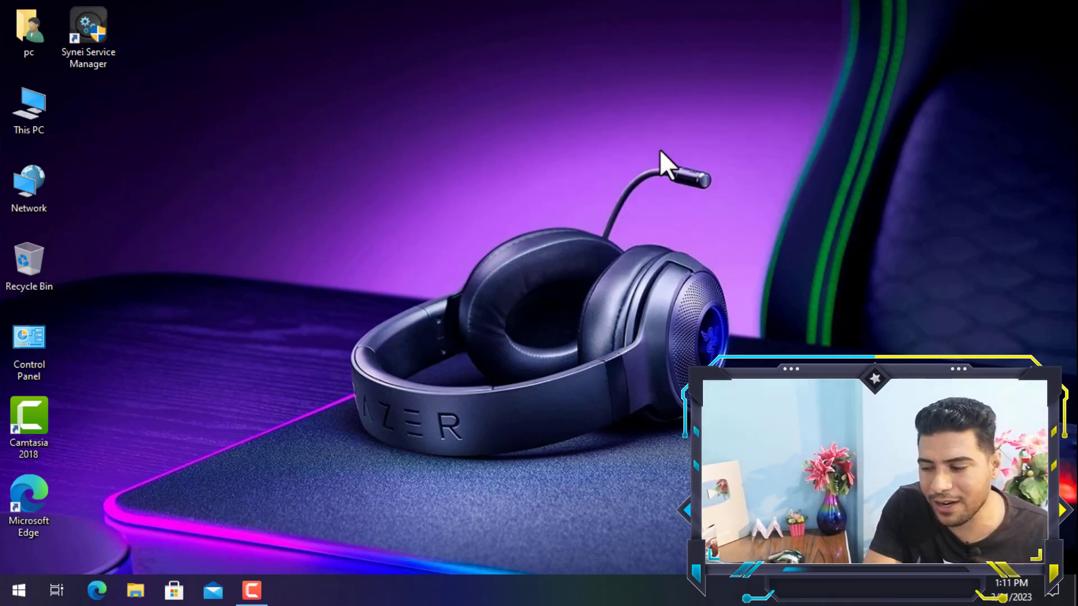
Open Task Manager in its detailed view and disable Microsoft Edge at startup.
right_click(794, 596)
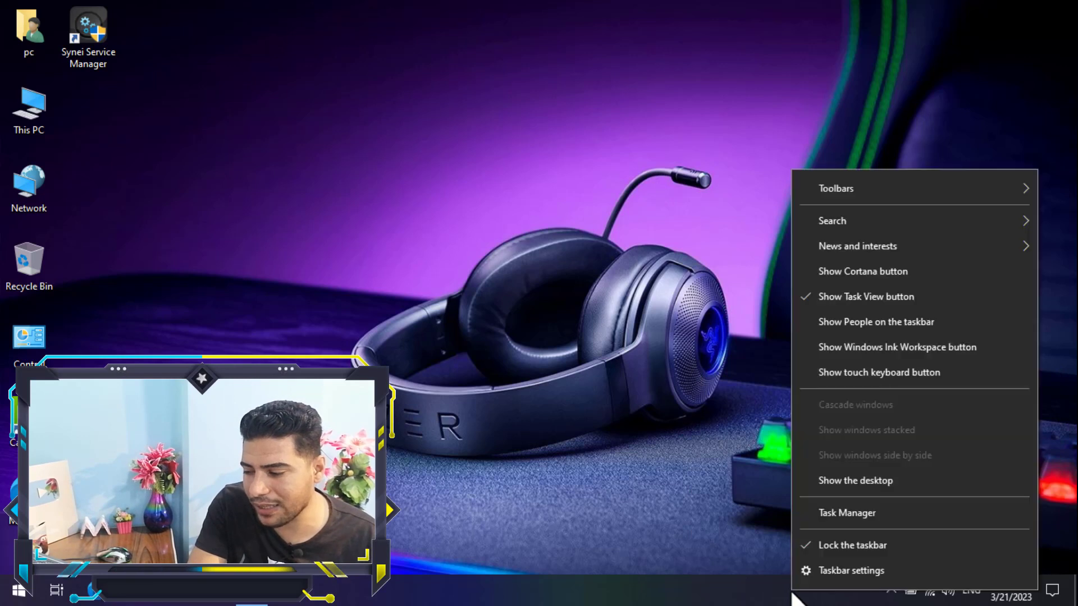
left_click(820, 514)
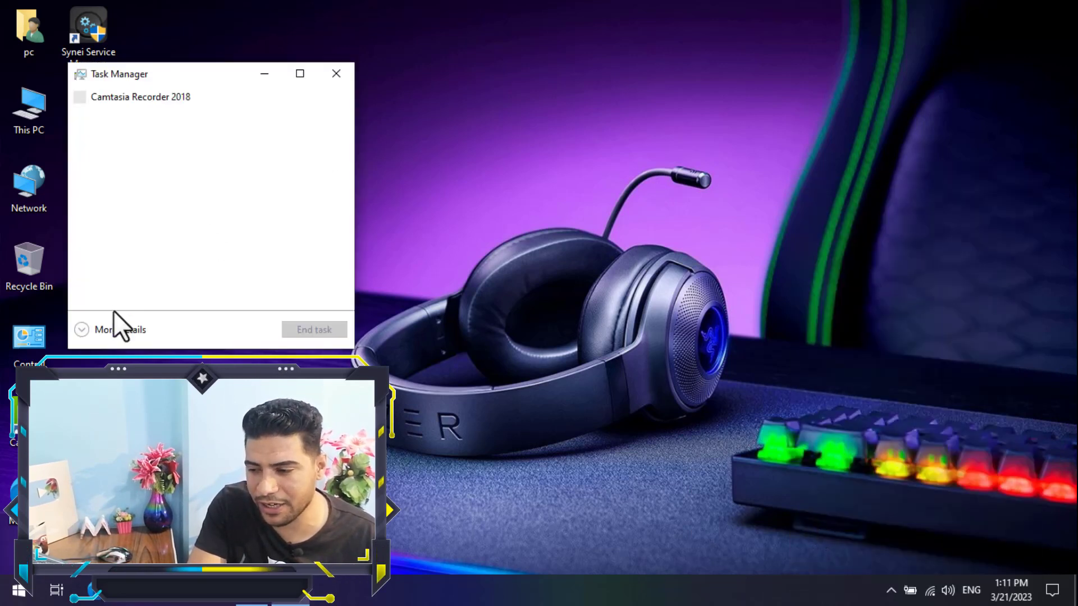
left_click(84, 330)
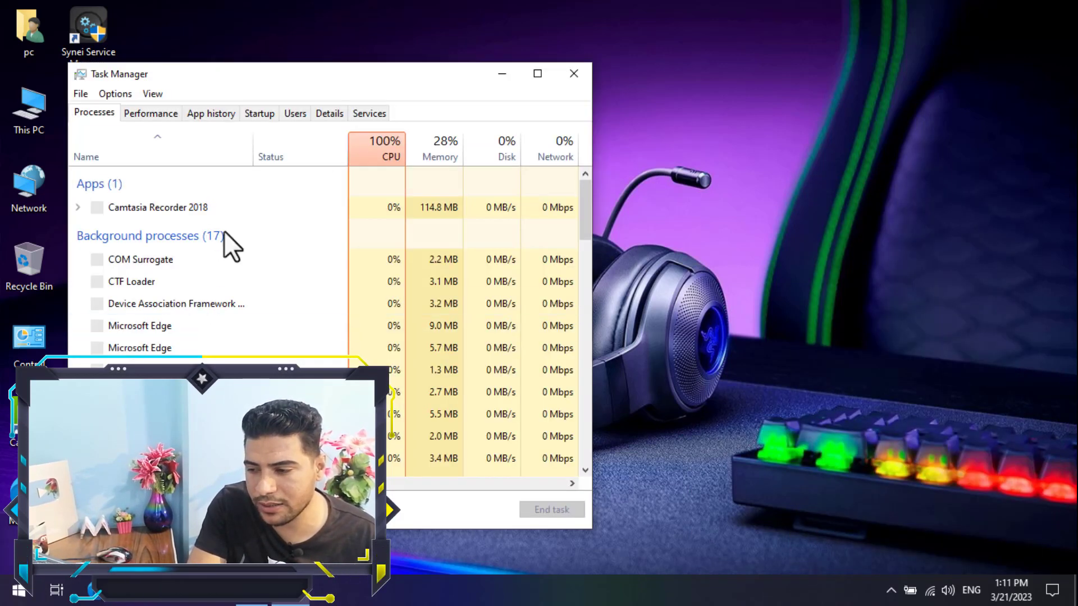
left_click(258, 114)
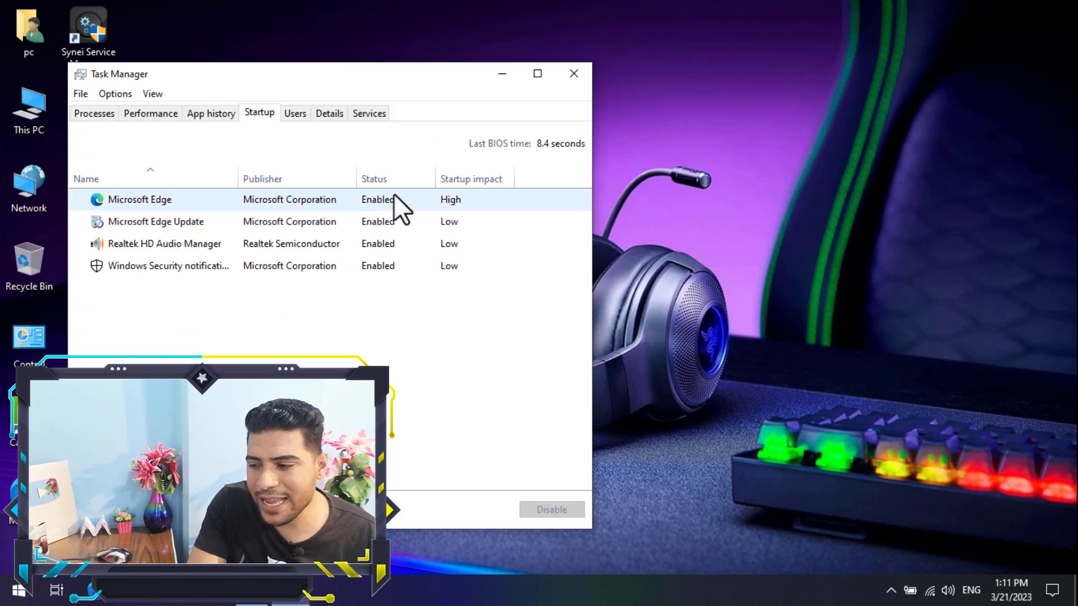
left_click(370, 197)
right_click(370, 197)
left_click(357, 198)
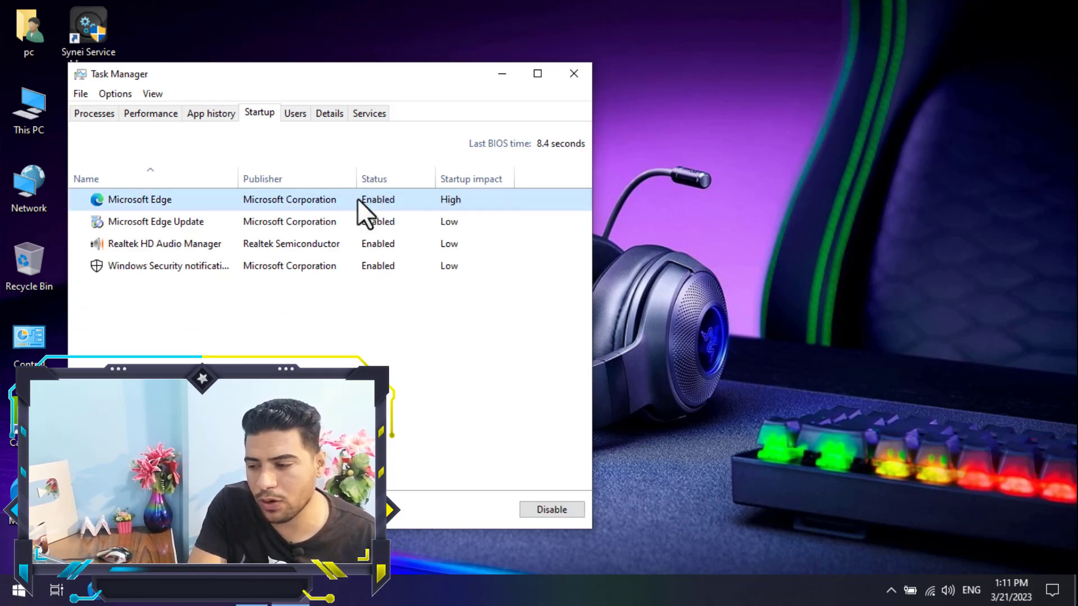
right_click(379, 197)
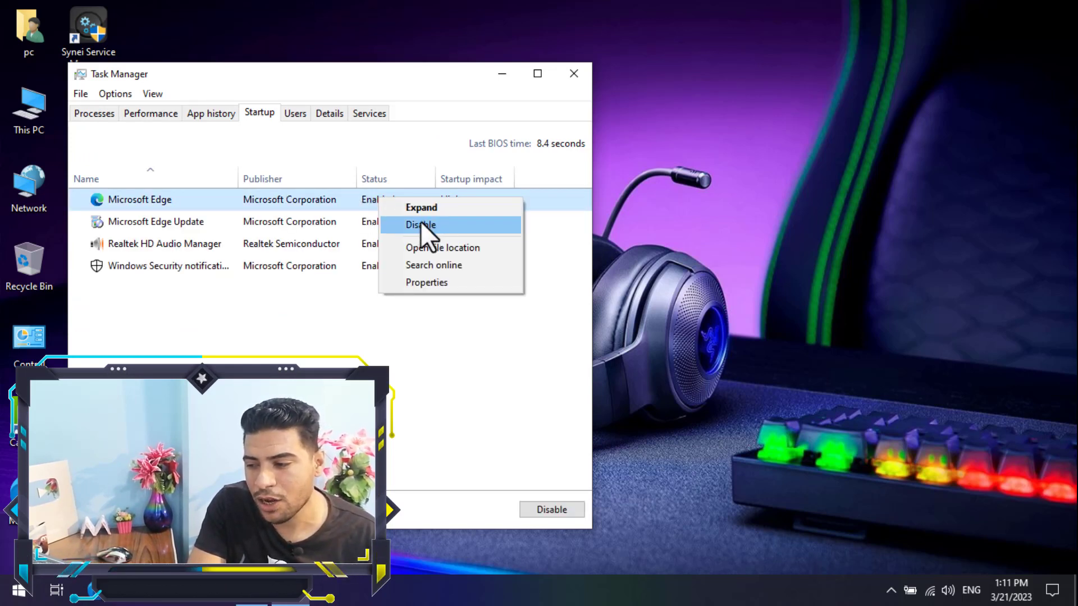
left_click(421, 225)
Disable Microsoft Edge Update, Realtek HD Audio Manager and the Windows Security notification entry at startup, and close Task Manager.
left_click(383, 225)
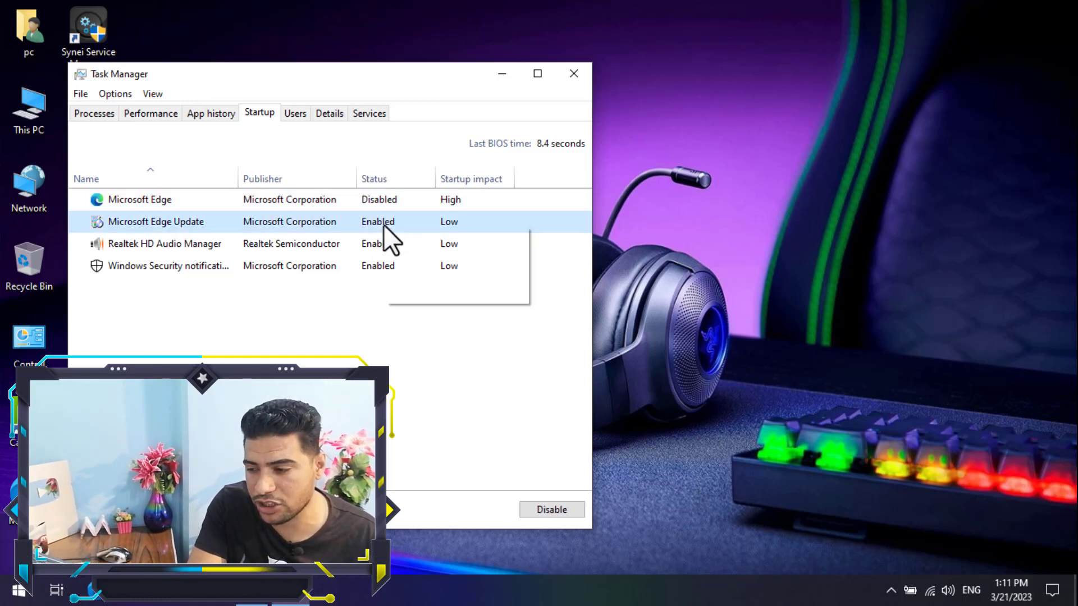
right_click(383, 224)
left_click(411, 233)
right_click(388, 244)
left_click(403, 253)
right_click(383, 264)
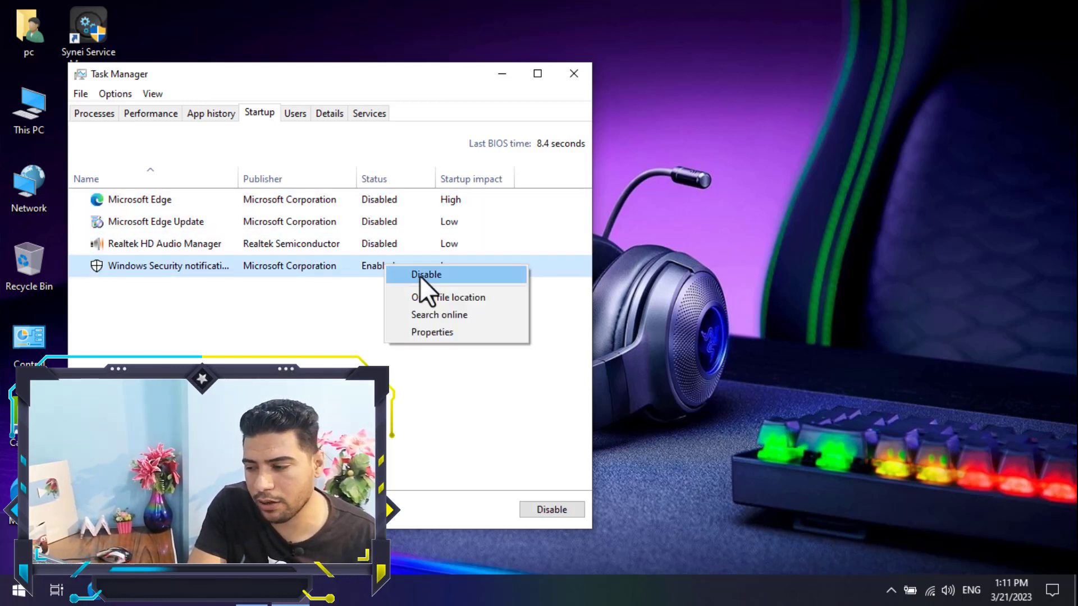
left_click(419, 274)
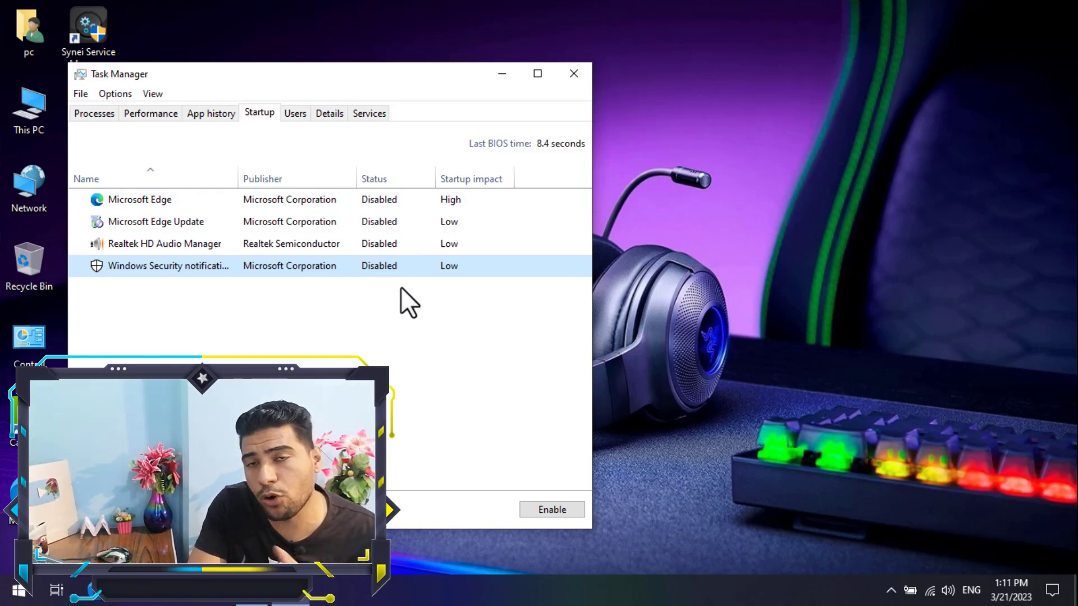
key("alt+F4")
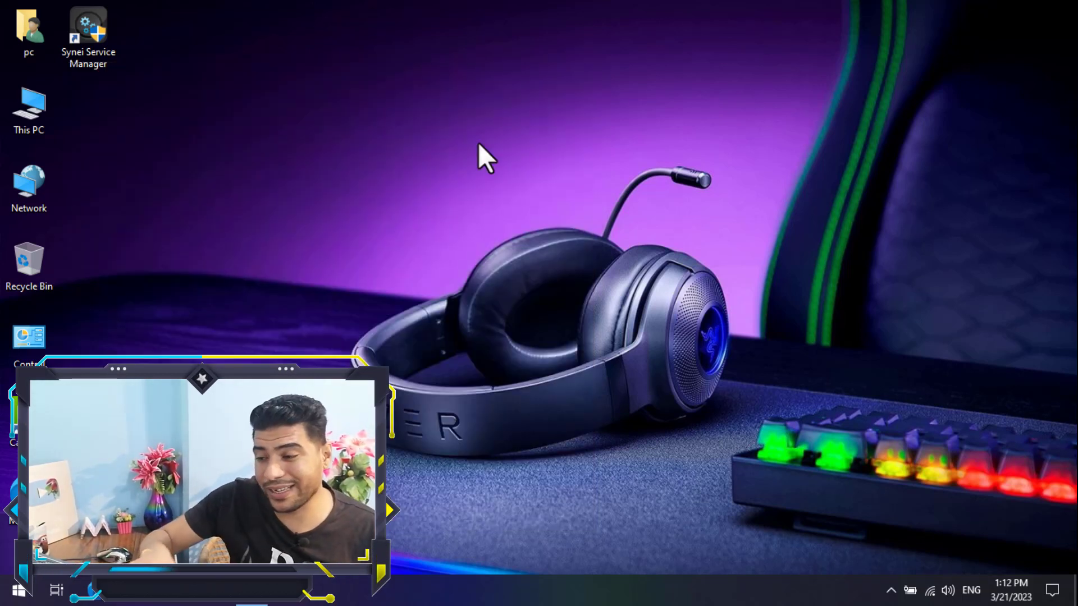